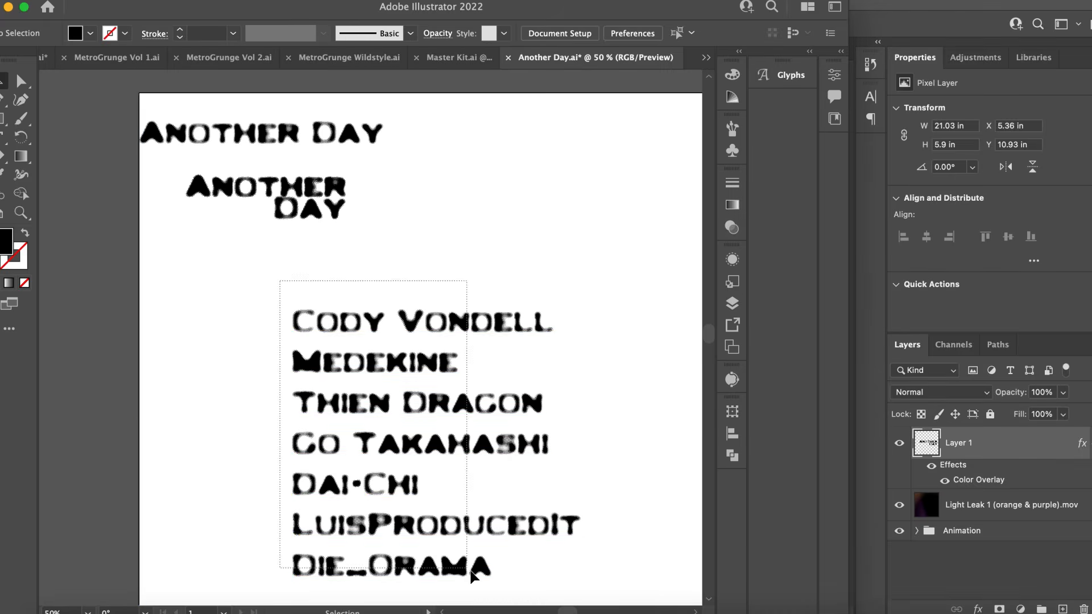
Copy the artist list from Illustrator into the Photoshop cover, scale it to about 6.83 by 6.32 in and place it below DAY
left_click(170, 314)
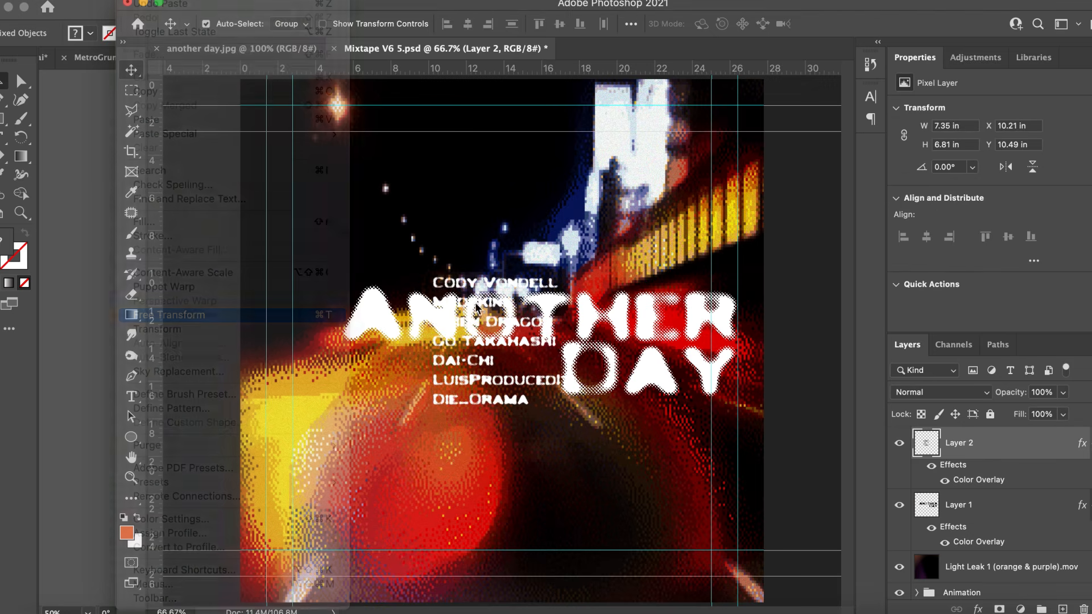
left_click_drag(554, 396, 578, 409)
key("Return")
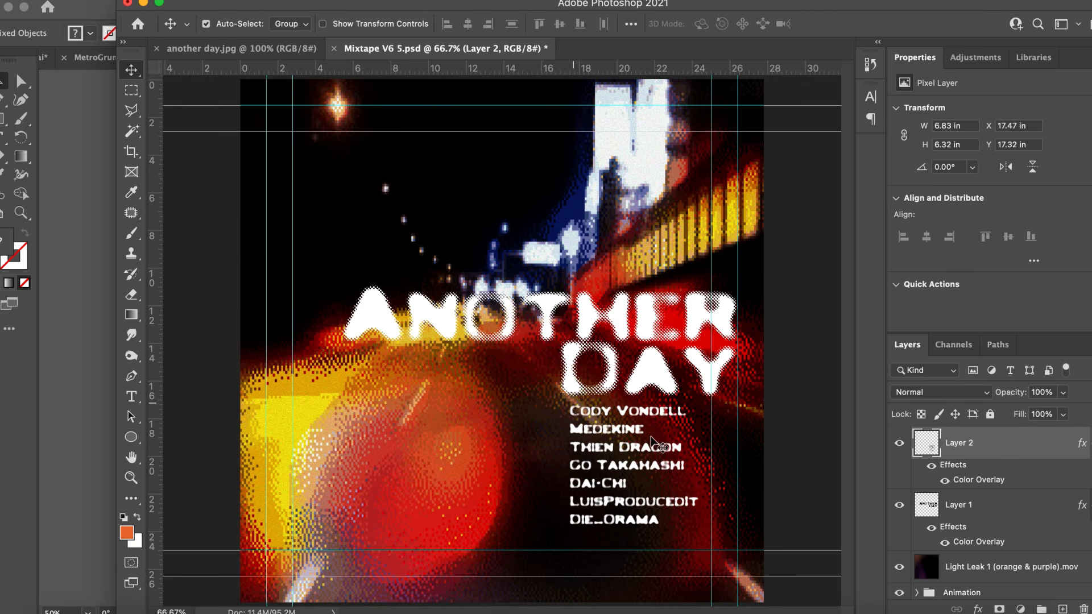
Nudge the artist list left until its left edge lines up with the D of DAY
key("Left")
key("Left")
key("Left")
key("Left")
key("Left")
key("Left")
key("Left")
key("Left")
key("Left")
key("Left")
key("Left")
key("Left")
key("Left")
key("Left")
key("Left")
key("Left")
key("Left")
key("Left")
key("Left")
key("Left")
Duplicate the artist list layer, set the copy's opacity to 36% and offset it slightly down and to the left
key("super+j")
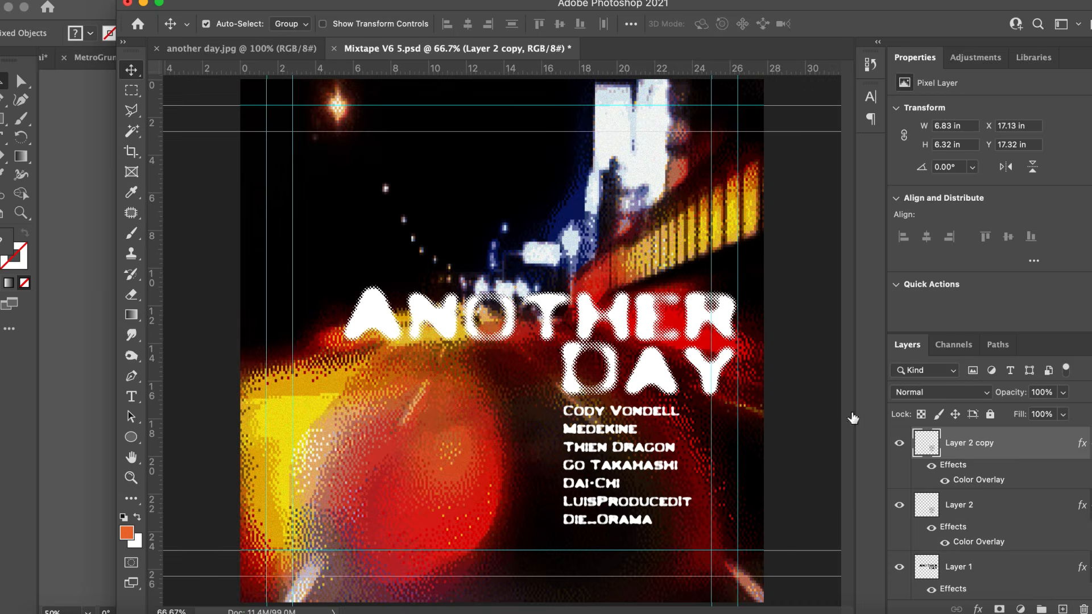
double_click(1014, 442)
key("Return")
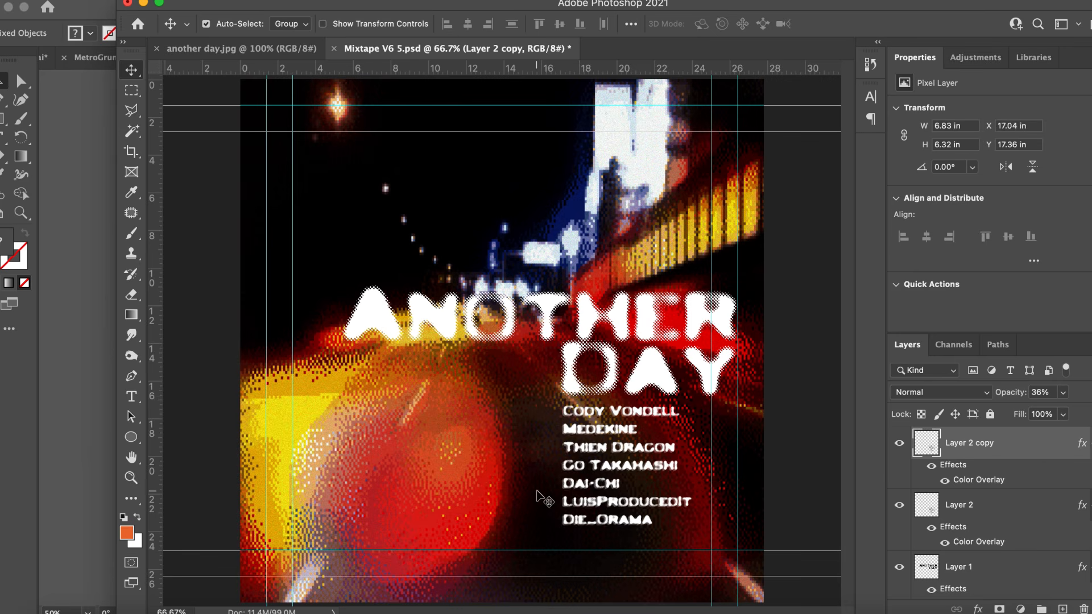
Duplicate the ANOTHER DAY title layer and give it a glow with a 33.1-pixel Gaussian Blur
left_click(424, 314)
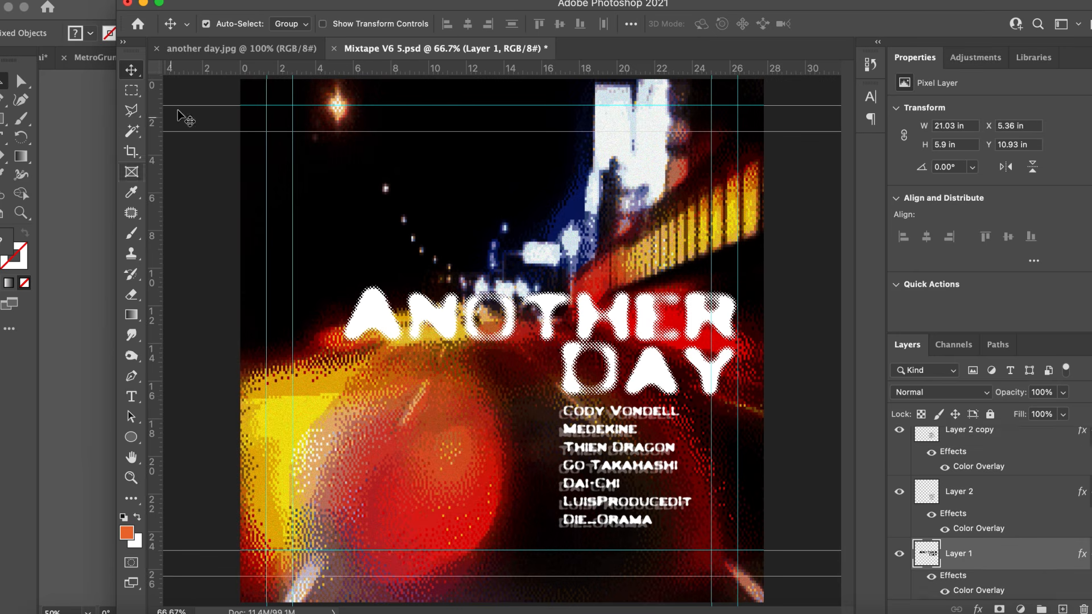
left_click(257, 50)
key("ctrl+Tab")
left_click(341, 0)
left_click(624, 242)
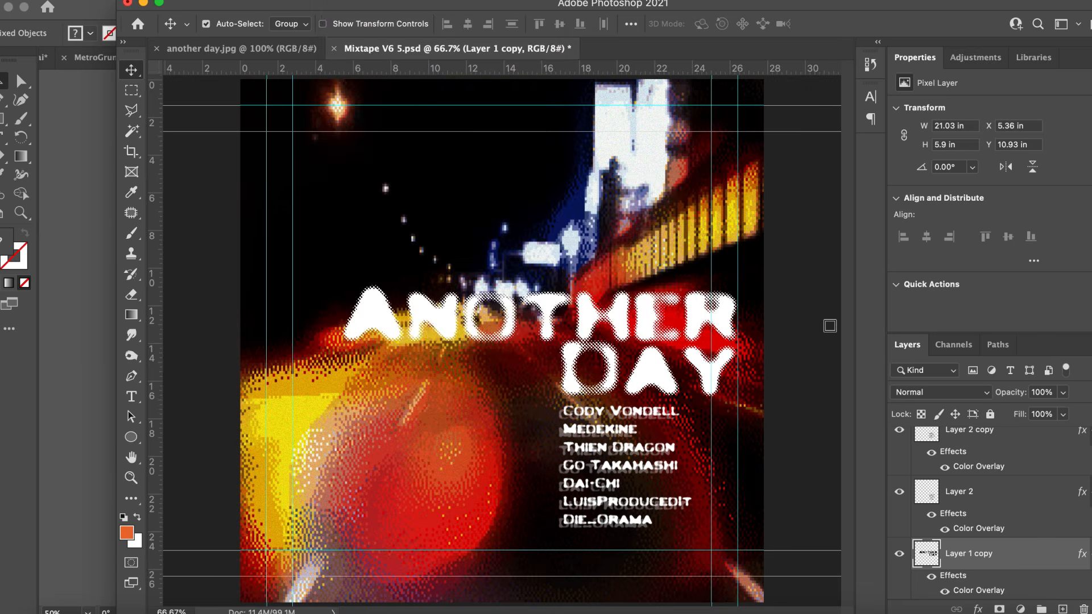
left_click_drag(888, 507, 864, 508)
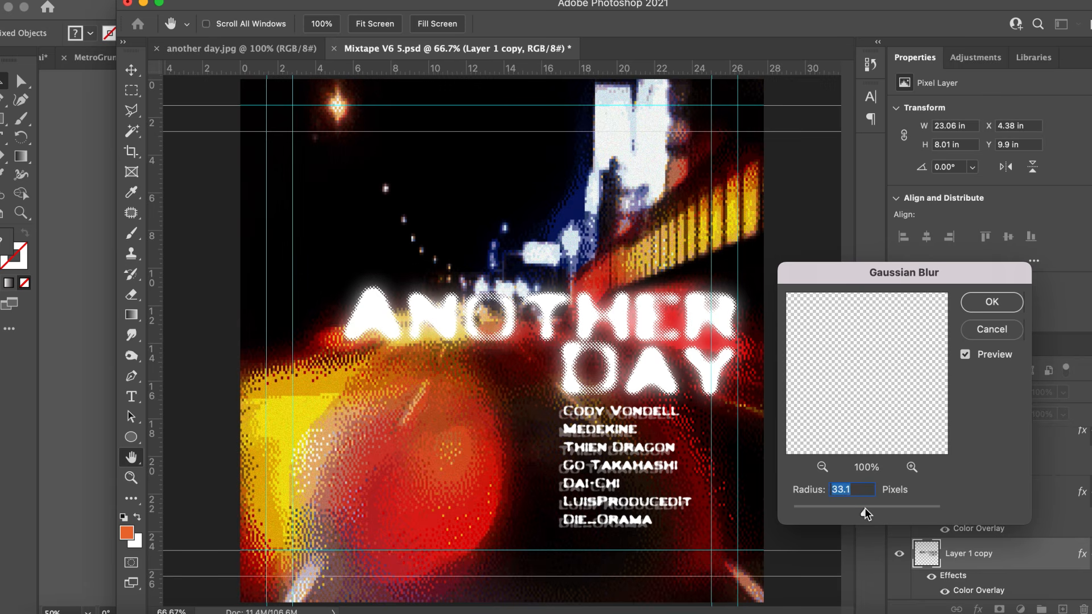
key("Return")
Adjust the layer opacity of the offset artist list copy in its blending options
scroll(969, 459, "up", 1)
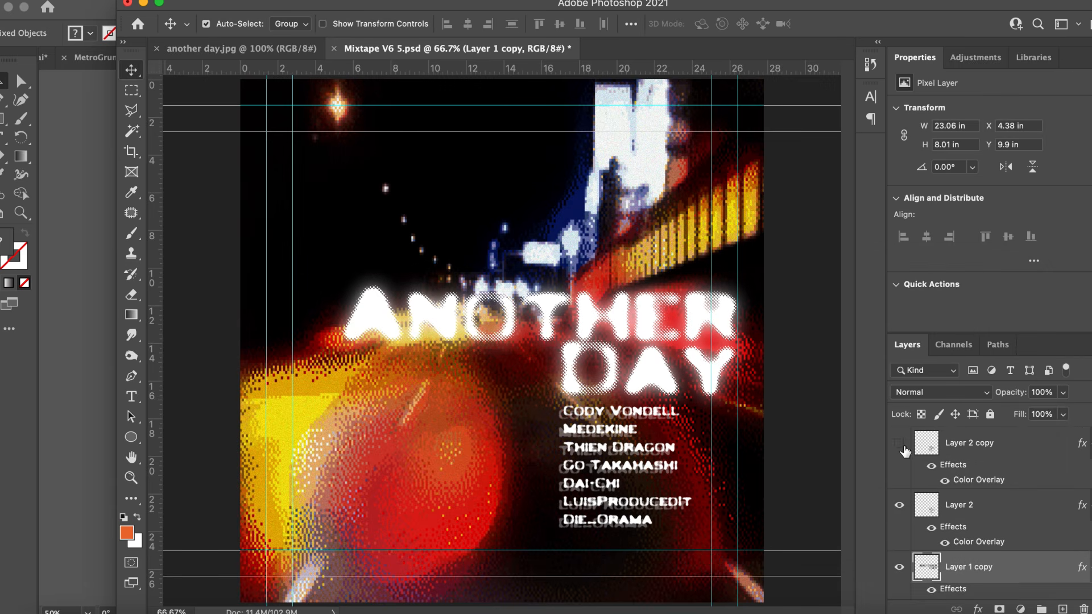
double_click(1024, 446)
left_click_drag(569, 99, 739, 75)
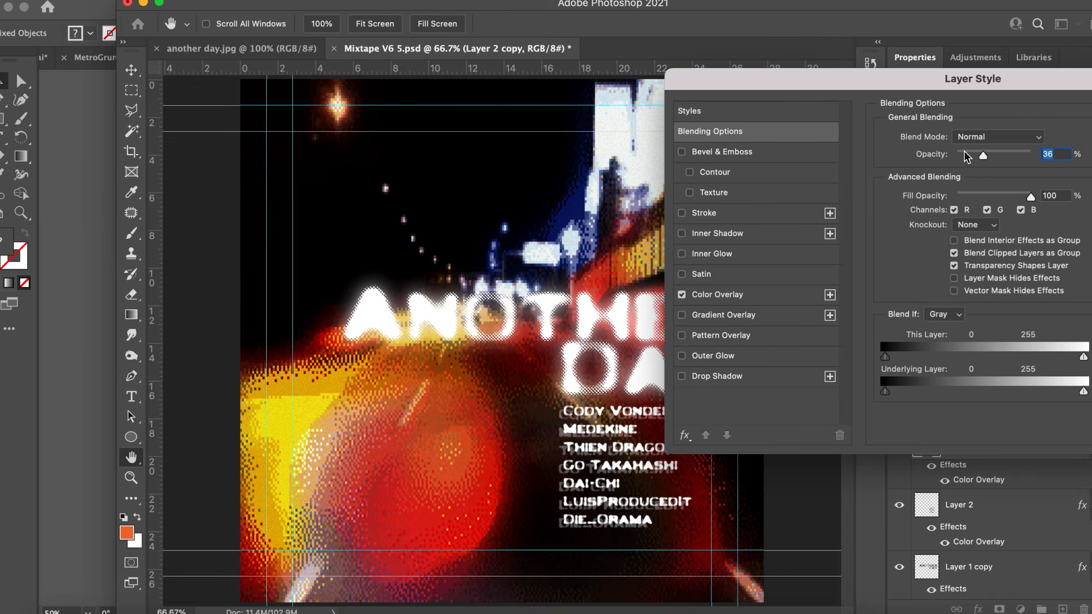
key("Return")
Try the previous Gaussian Blur on the original artist list layer, and undo it
left_click(1014, 506)
left_click(338, 1)
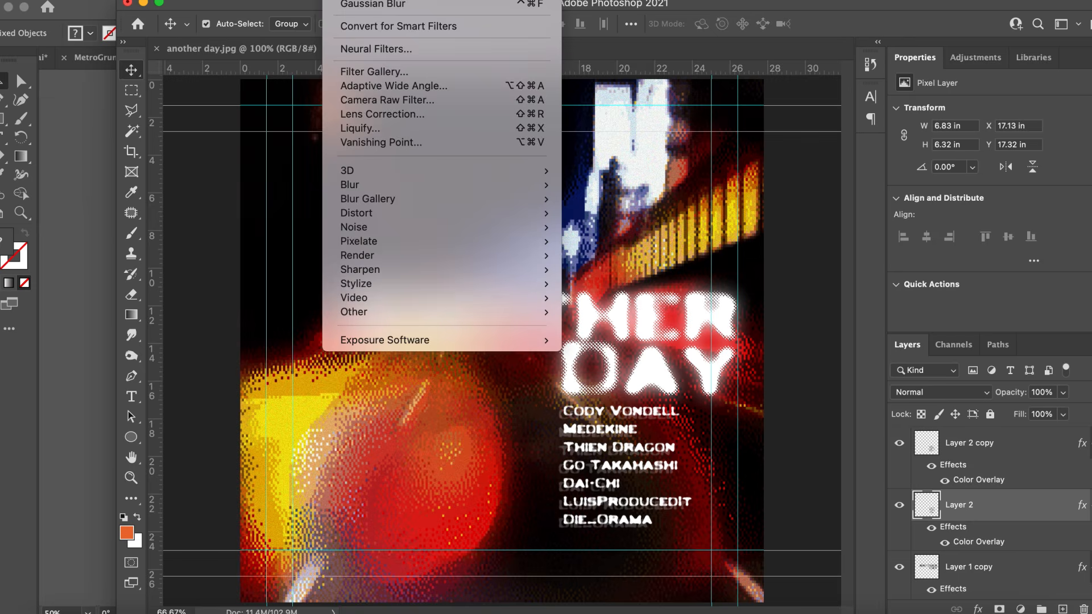
left_click(373, 5)
key("super+z")
Duplicate the original artist list layer and apply a Gaussian Blur of about 9.7 pixels for a soft glow
key("super+j")
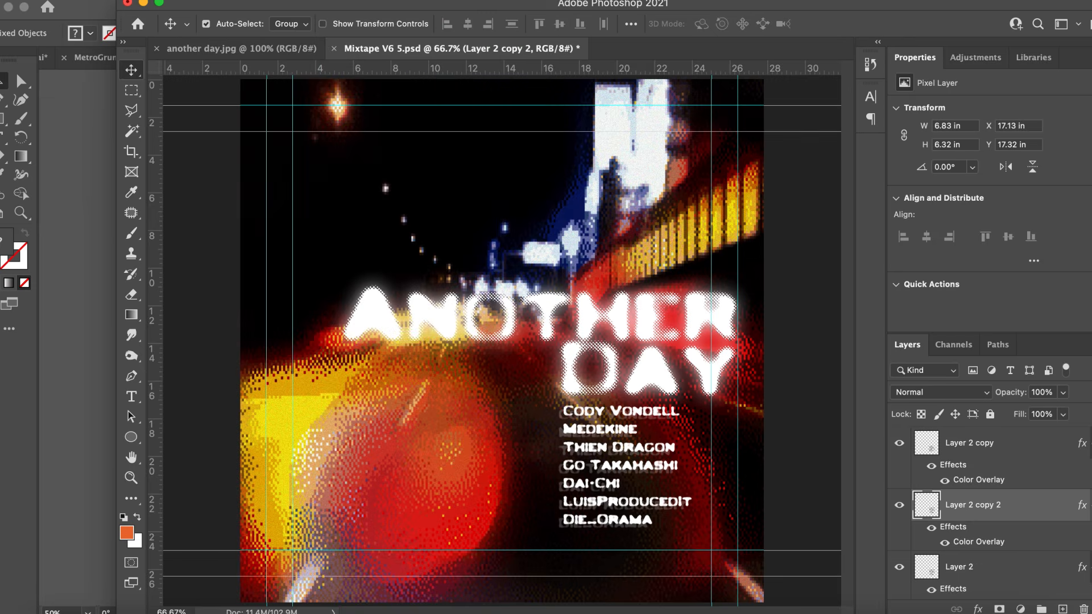
left_click(339, 1)
mouse_move(512, 184)
left_click(612, 241)
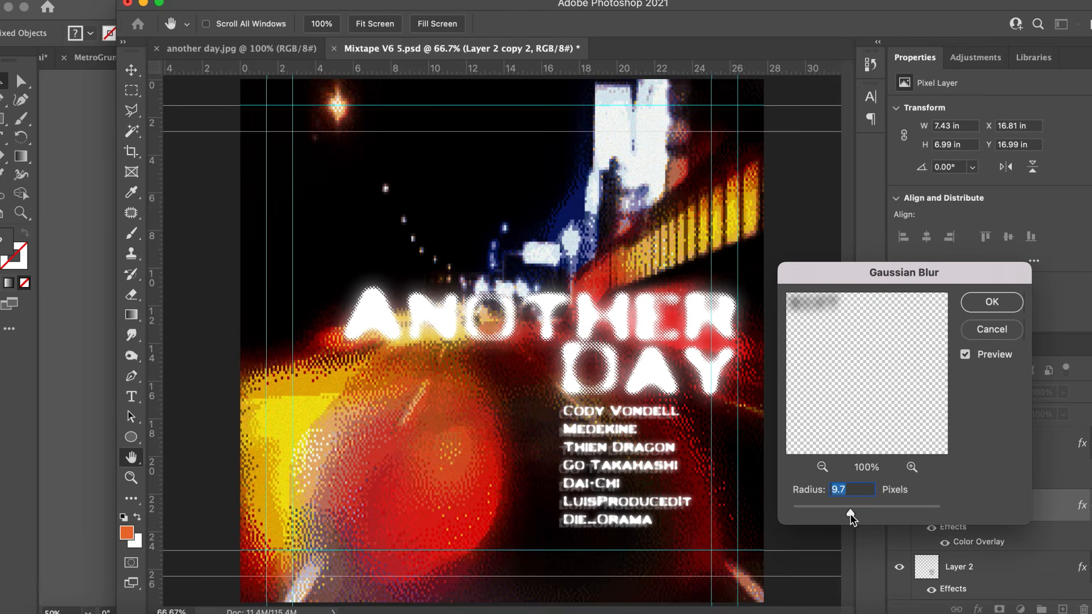
key("Return")
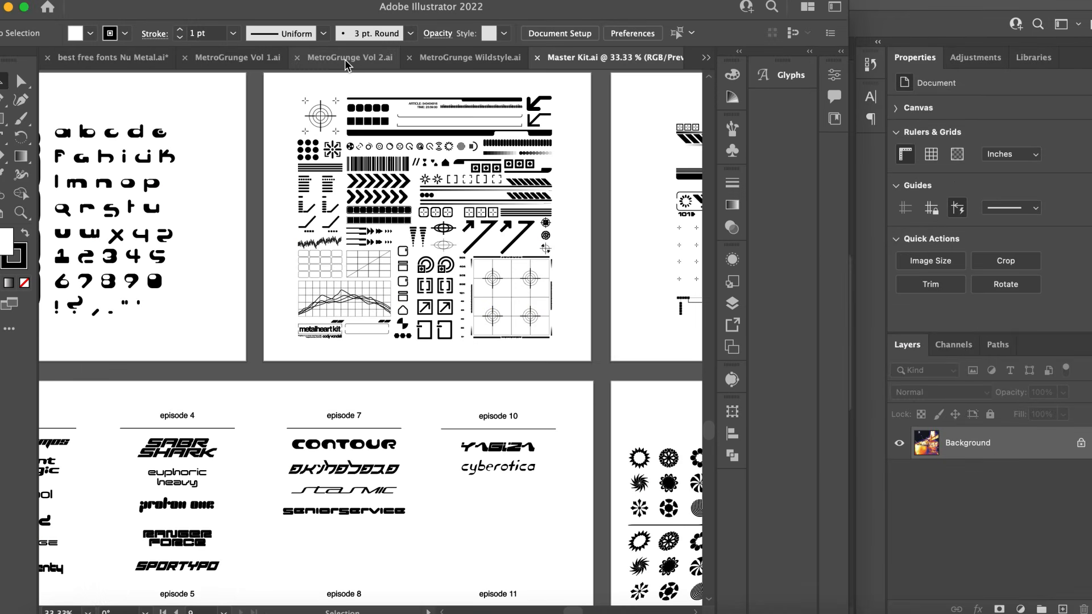
Switch to Illustrator and copy the thin wavy line graphic from the MetroGrunge Vol 1 file
left_click(384, 59)
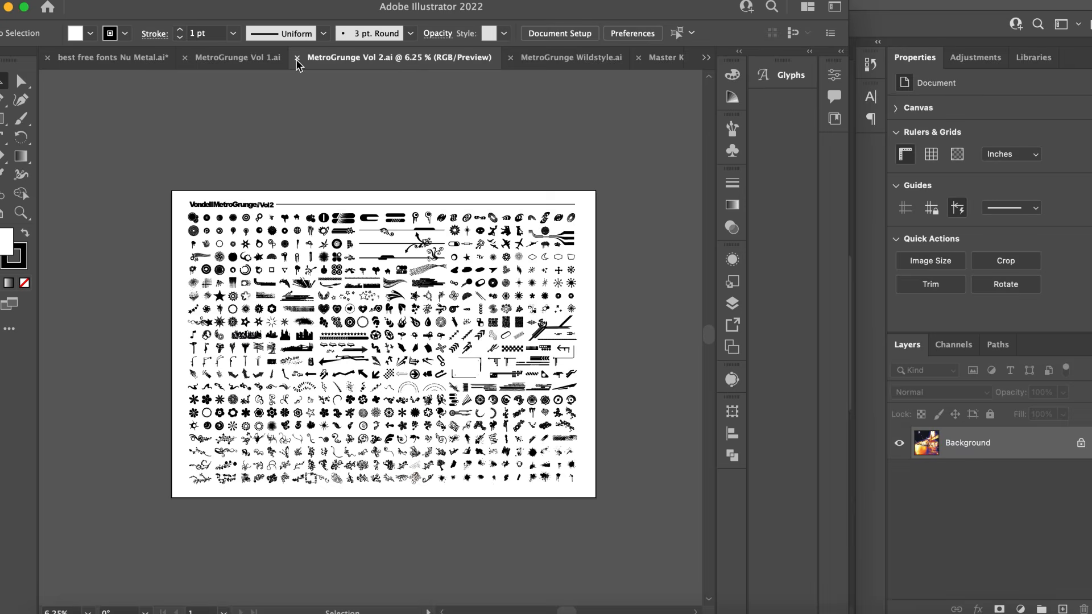
left_click(234, 58)
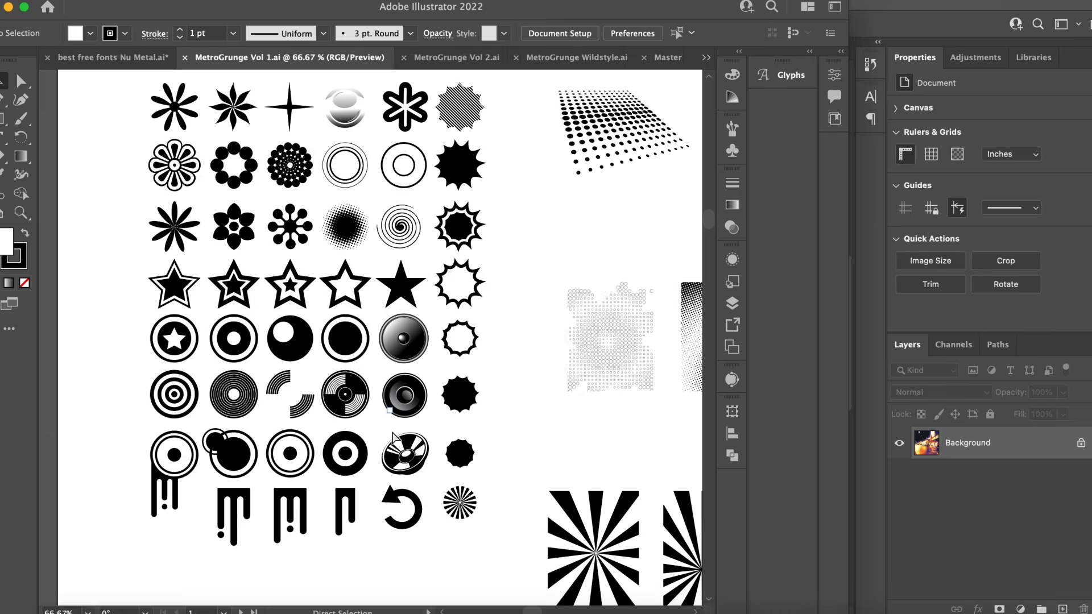
key("super+minus")
scroll(393, 434, "right", 5)
key("super+minus")
scroll(392, 433, "right", 15)
key("super+minus")
key("super+minus")
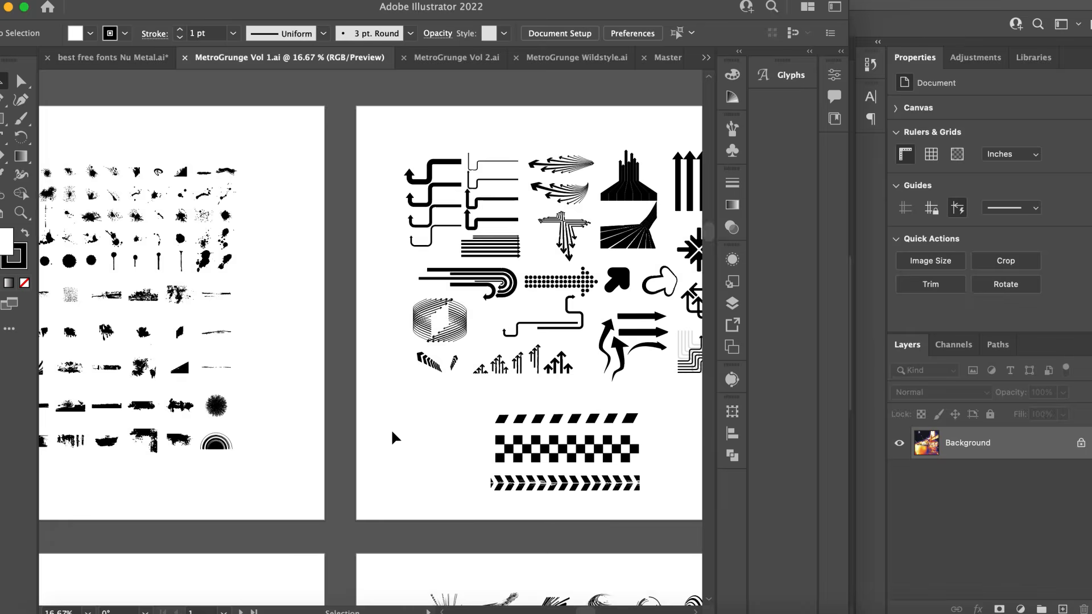
scroll(391, 431, "down", 10)
key("super+equal")
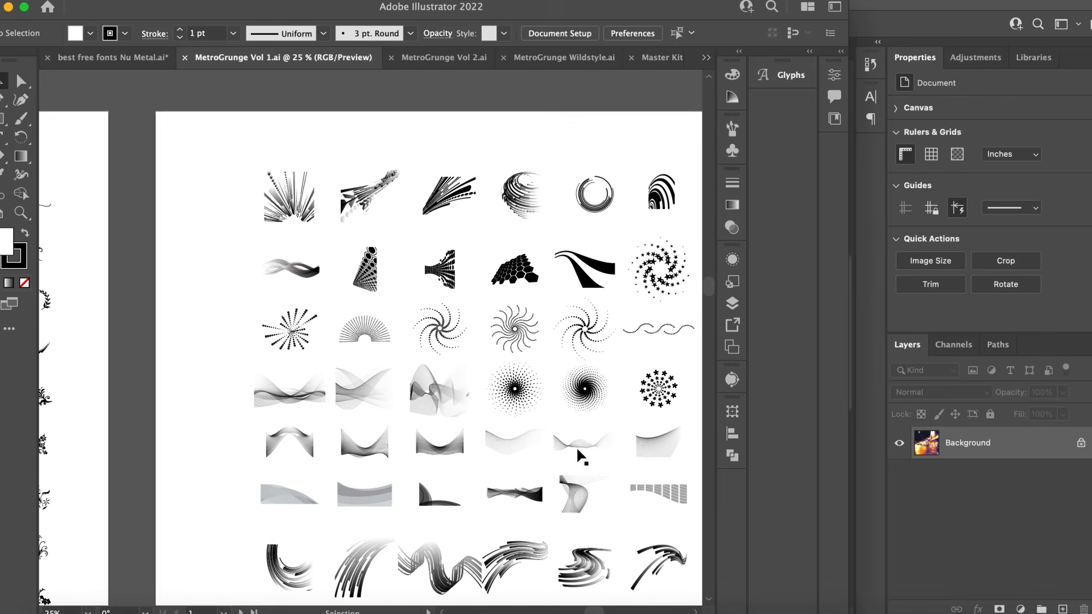
left_click(581, 447)
Paste the wave graphic into the Photoshop cover above the light leak layer and stretch it across the full width, about 27.67 by 7.6 in
left_click(879, 421)
key("super+minus")
left_click(534, 48)
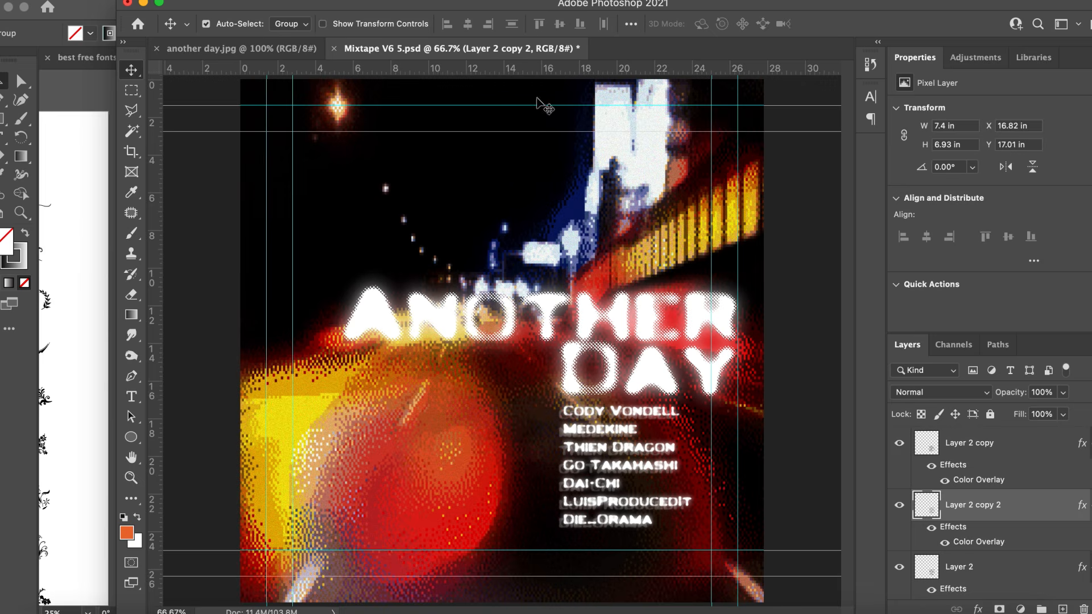
scroll(983, 517, "down", 5)
left_click(992, 577)
key("super+minus")
key("super+v")
key("Return")
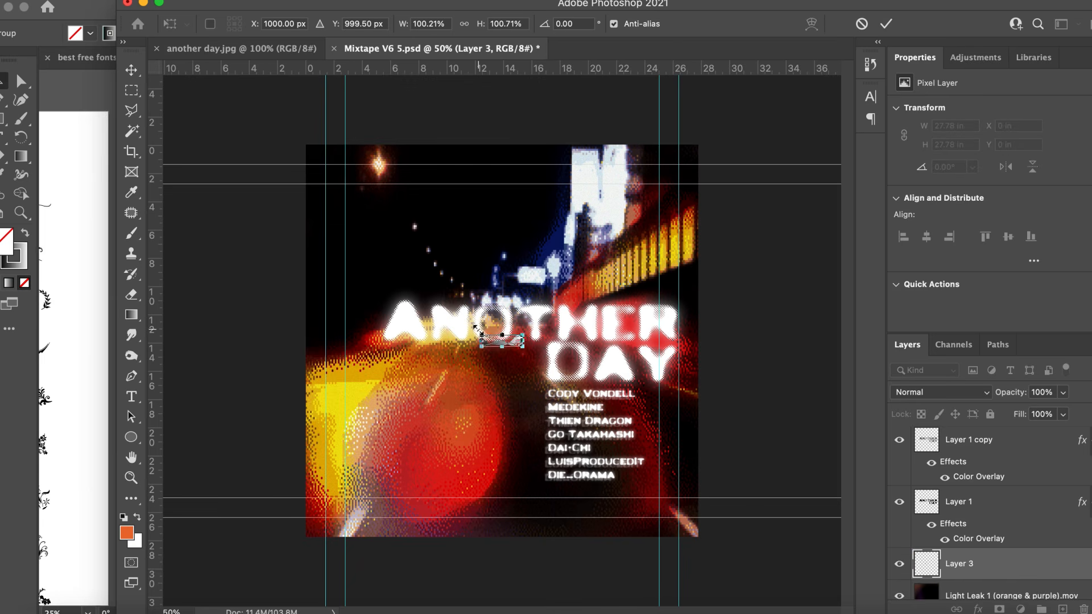
left_click_drag(477, 331, 307, 287)
key("Return")
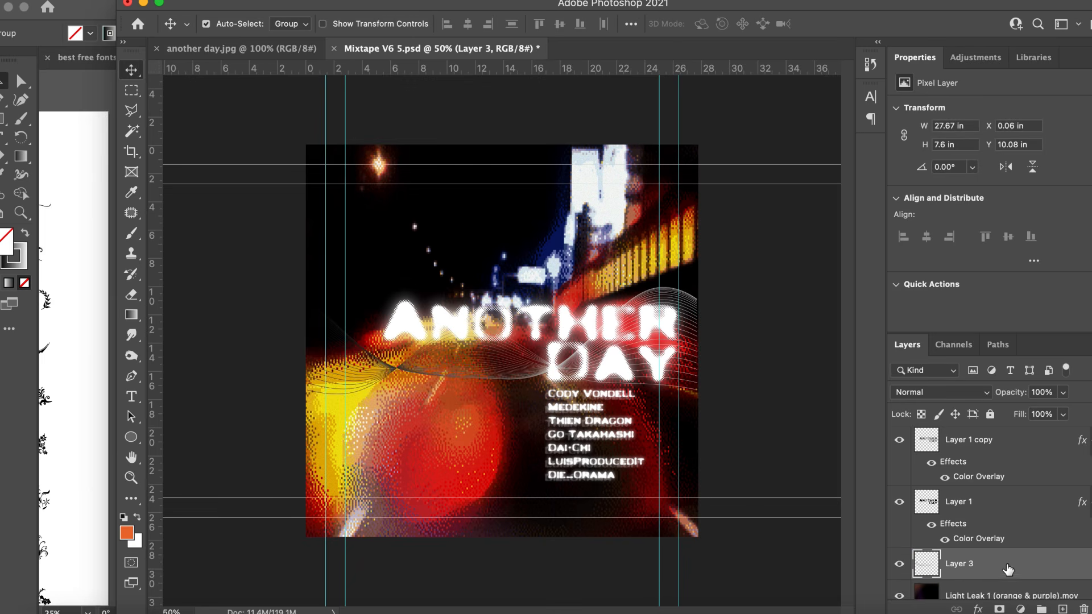
Apply a white Color Overlay to the wave graphic layer
double_click(1008, 569)
left_click(565, 299)
key("Return")
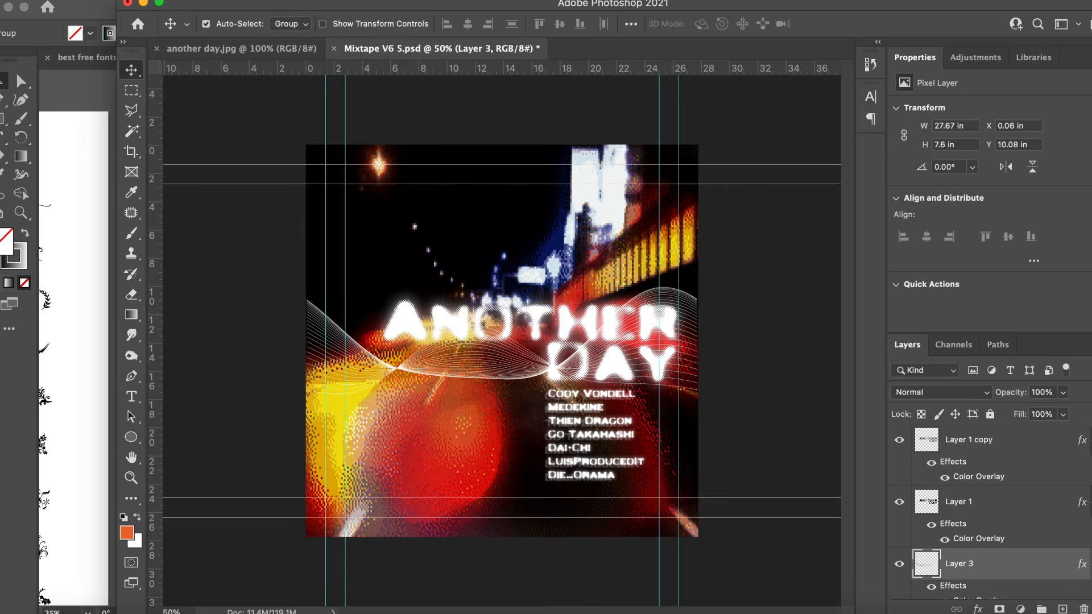
Flip the wave graphic horizontally and move it up behind the title, to about Y 7.86 in
left_click(132, 1)
mouse_move(239, 329)
left_click(432, 584)
left_click(114, 1)
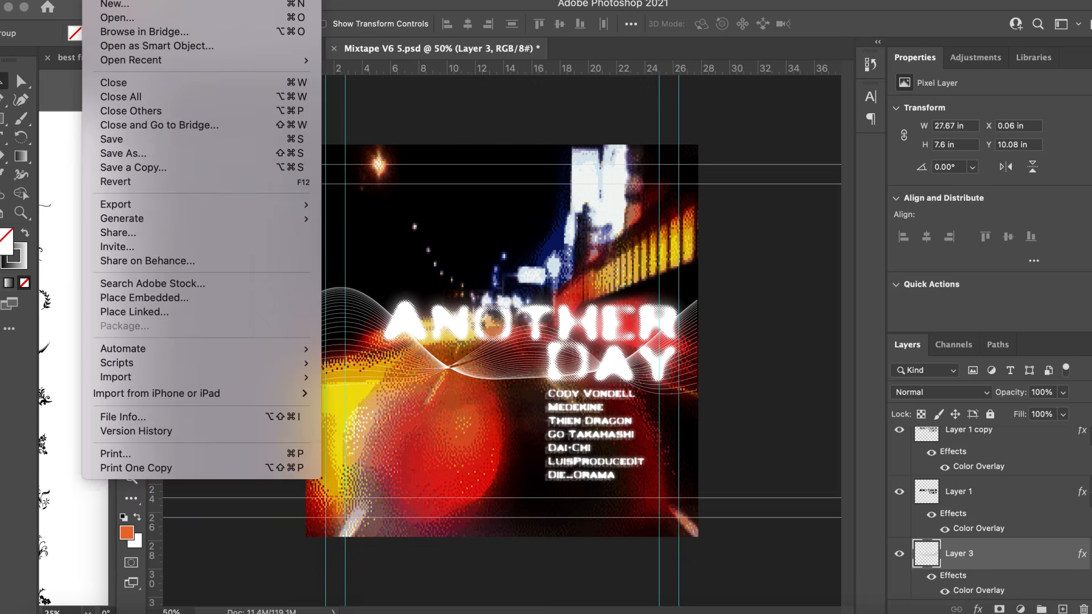
mouse_move(132, 1)
left_click(163, 315)
left_click_drag(385, 340, 385, 308)
key("Return")
Check the reference image another day.jpg and copy a black horizontal bar graphic from the MetroGrunge Vol 2 file in Illustrator
left_click(82, 335)
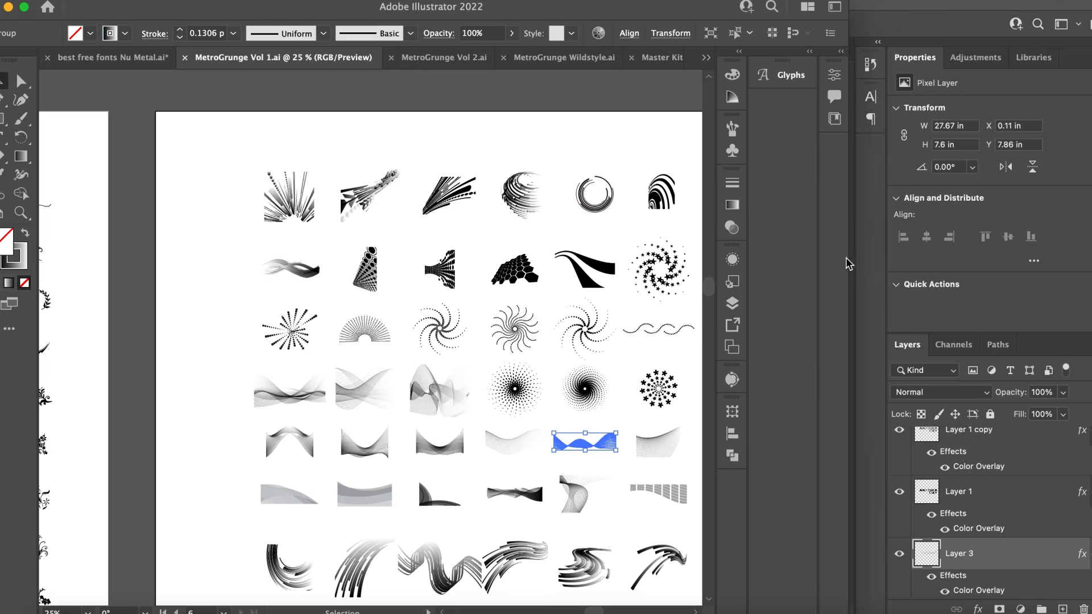
left_click(884, 274)
left_click(243, 55)
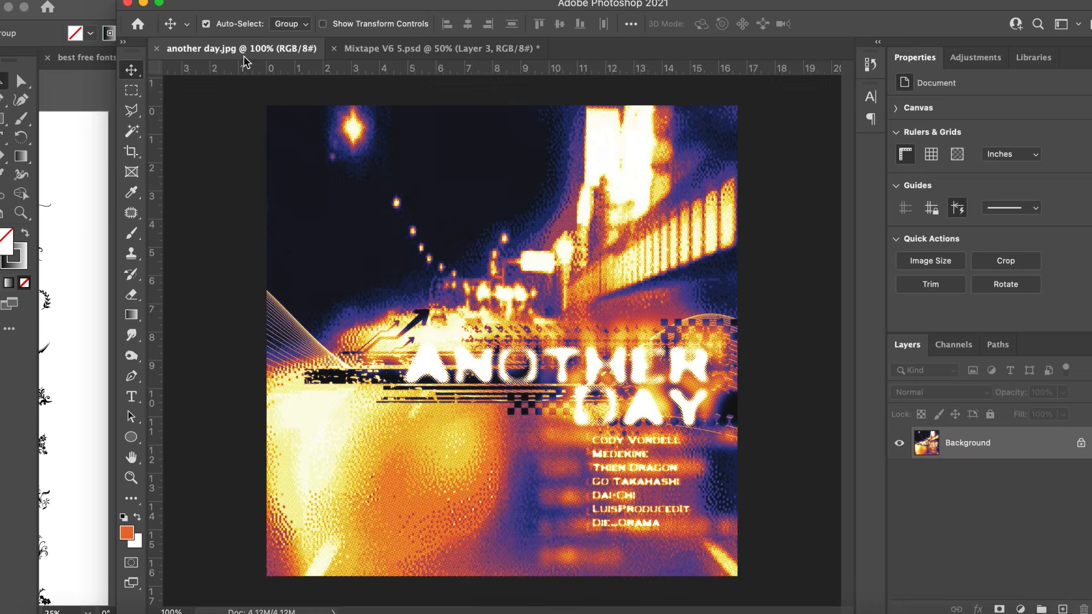
left_click(83, 139)
left_click(455, 57)
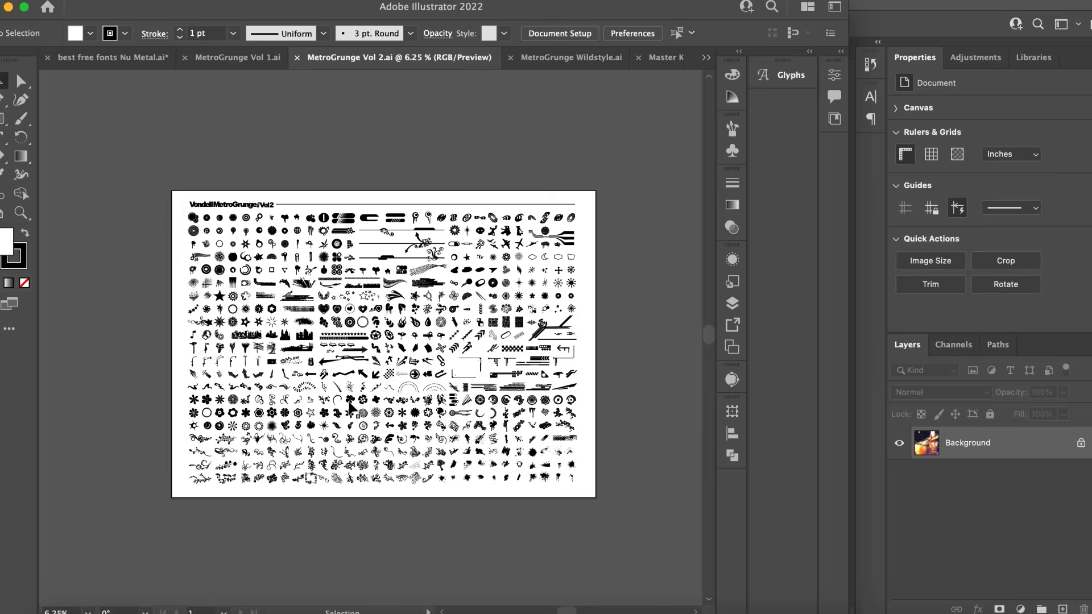
key("super+equal")
key("super+equal")
key("super+equal")
key("super+equal")
left_click(283, 299)
Paste the bar graphic into the Mixtape V6 5 cover and enlarge it behind the title to about 27.31 by 7.75 in
left_click(1040, 523)
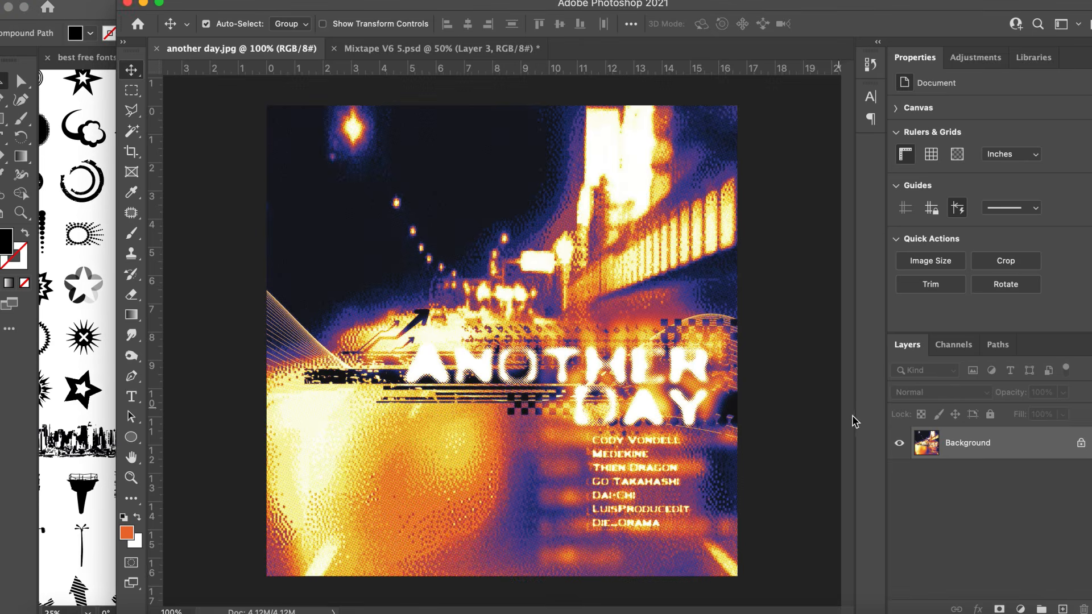
left_click(455, 50)
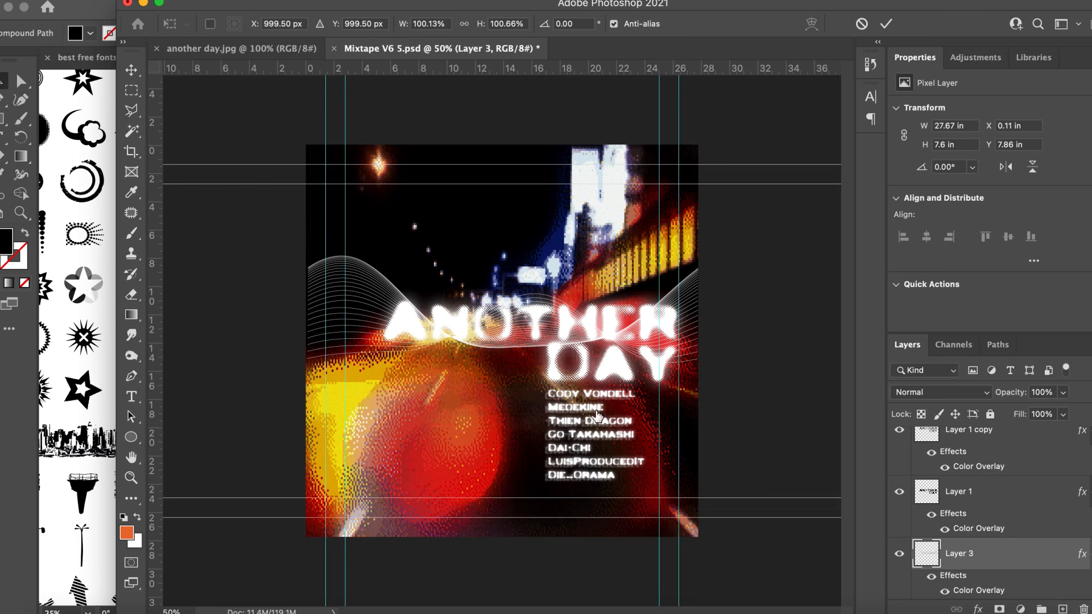
key("super+v")
left_click_drag(455, 325, 346, 275)
left_click_drag(611, 369, 699, 397)
left_click_drag(339, 295, 312, 286)
left_click_drag(407, 371, 412, 356)
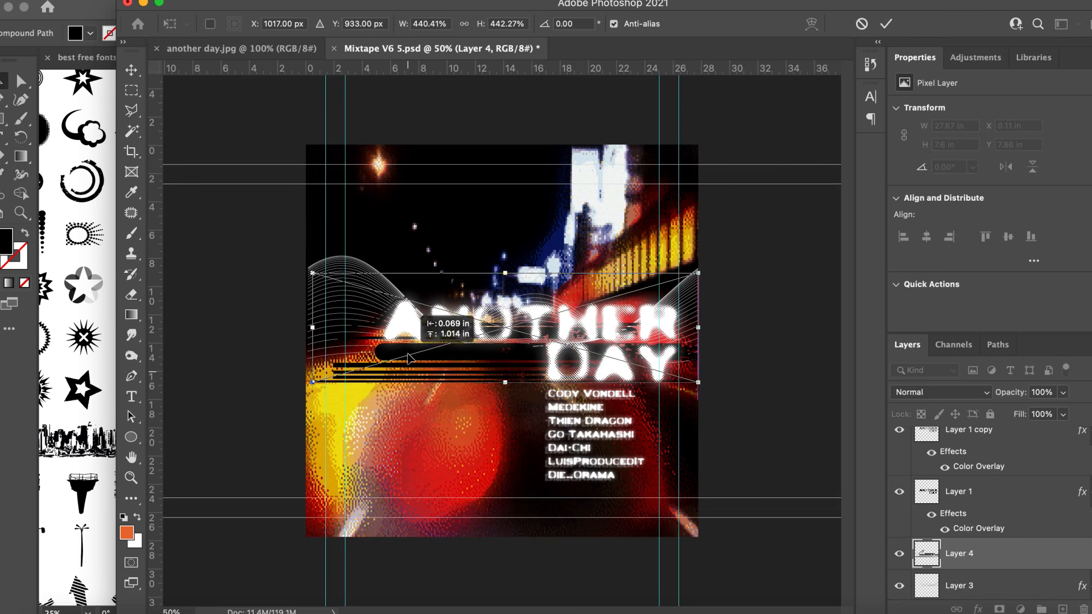
key("Return")
Compare with the reference image and shrink the bar graphic to about 19.79 by 5.61 in near the cover's left edge
left_click(217, 48)
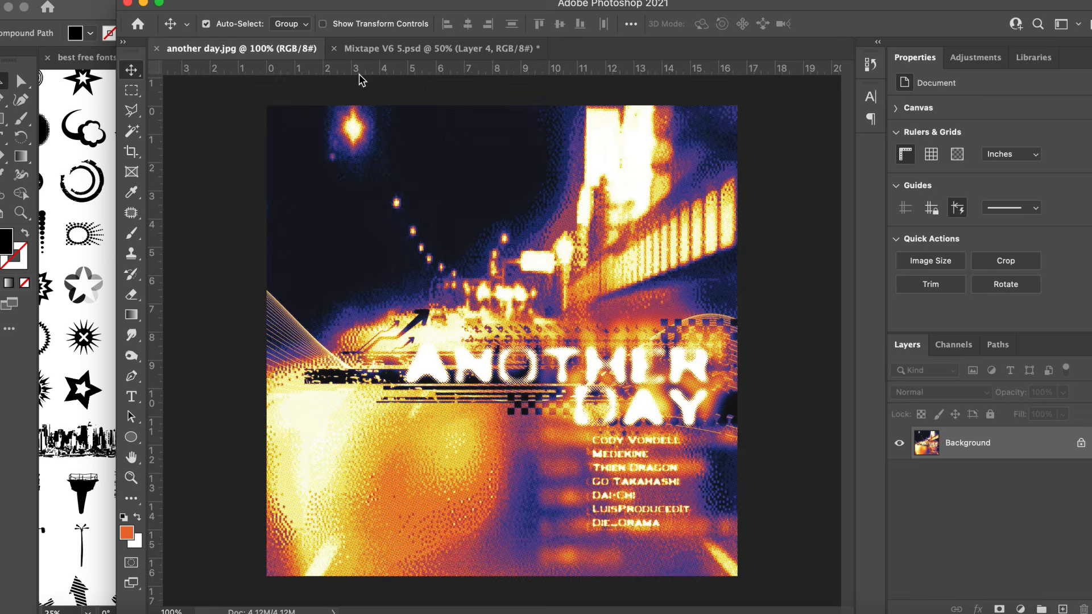
left_click(487, 55)
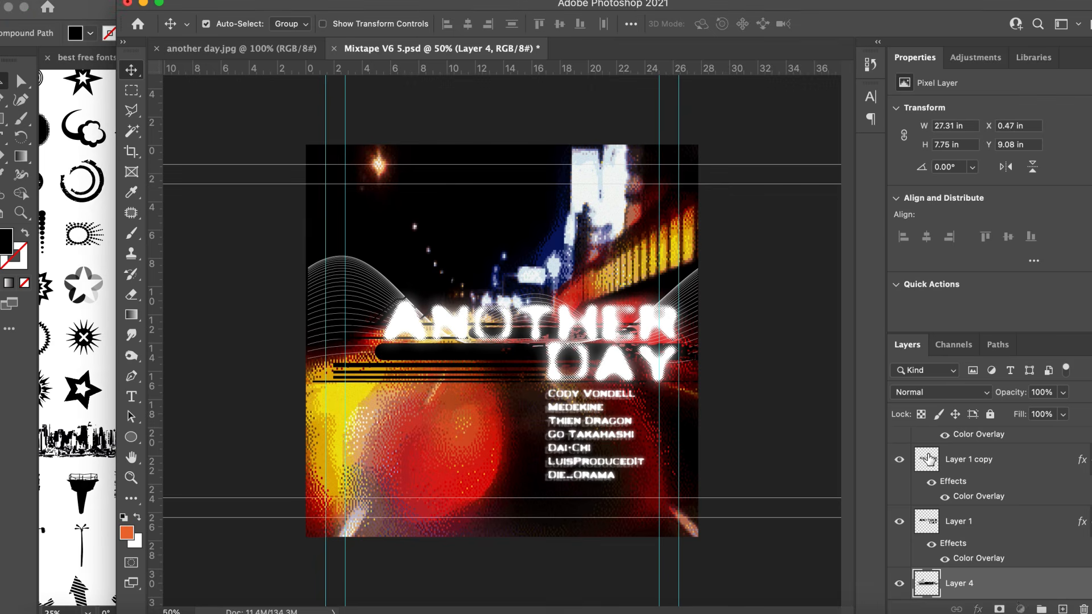
left_click(927, 455)
left_click(406, 350)
left_click(131, 1)
left_click(169, 320)
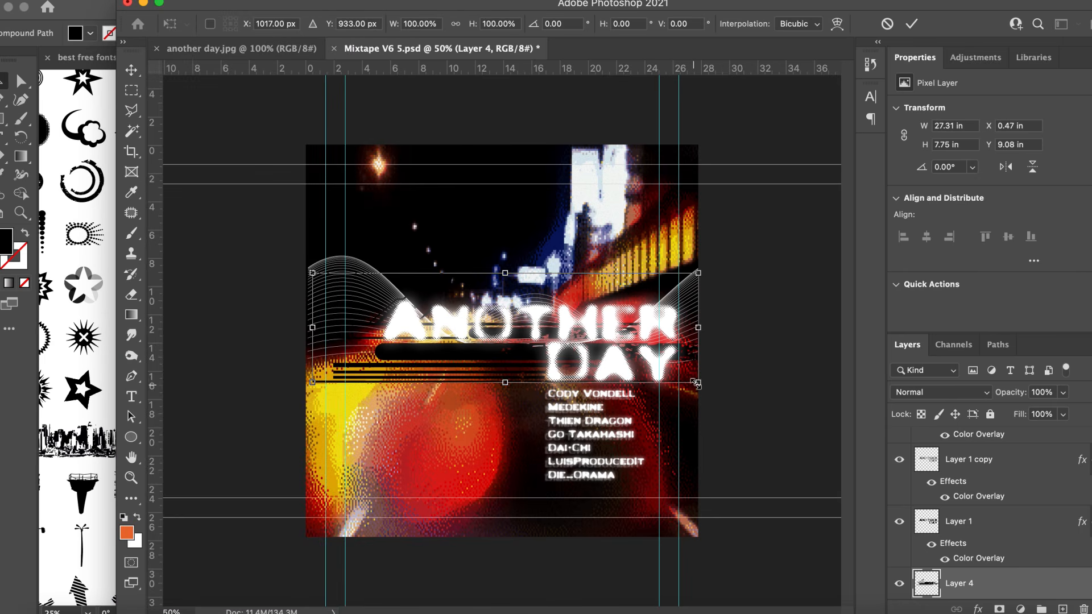
mouse_move(514, 302)
left_mouse_down()
mouse_move(620, 332)
mouse_move(515, 306)
left_mouse_up()
key("Return")
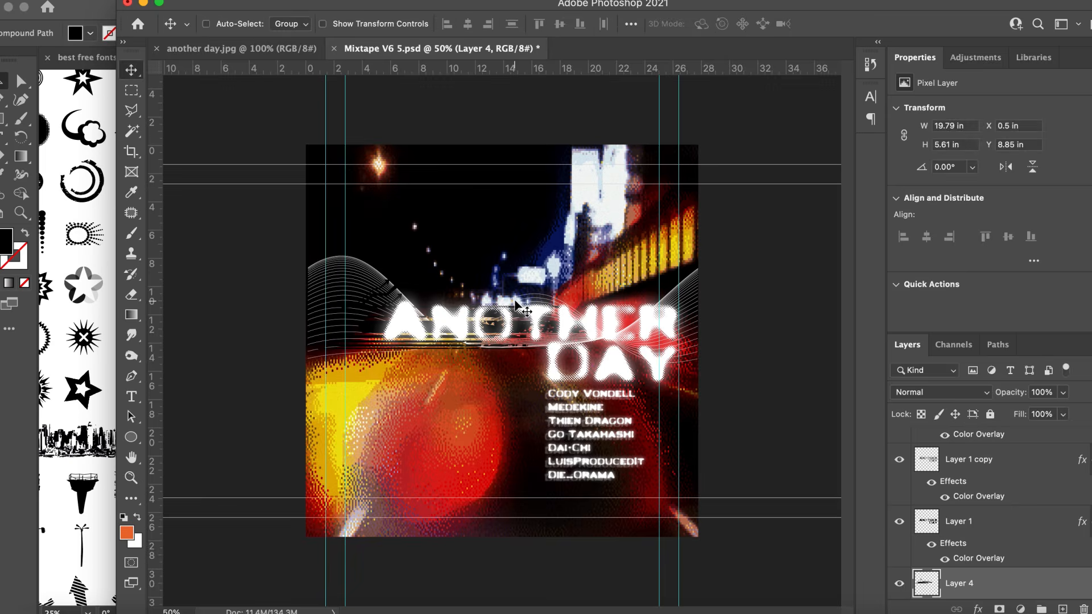
Paste the copied graphic again as a new layer, enlarge it toward the cover's right edge and shift it up slightly
key("super+v")
key("Return")
left_click_drag(604, 301, 698, 267)
left_click_drag(586, 322, 587, 293)
key("Return")
Check the reference image and draw a small solid black square on blank space in Illustrator's best free fonts Nu Metal file
left_click(259, 46)
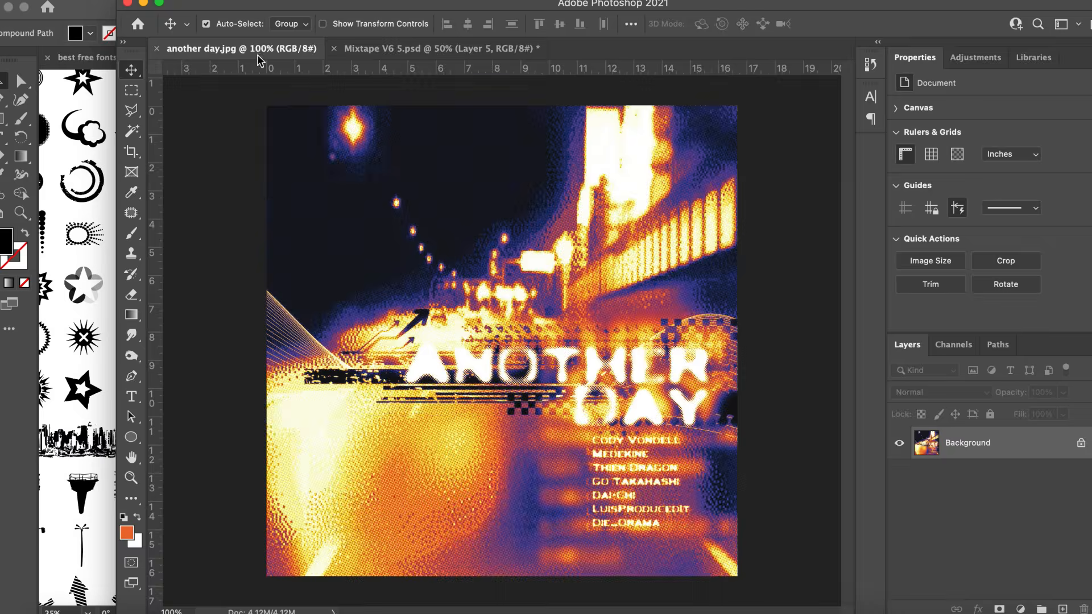
key("super+Tab")
left_click(159, 57)
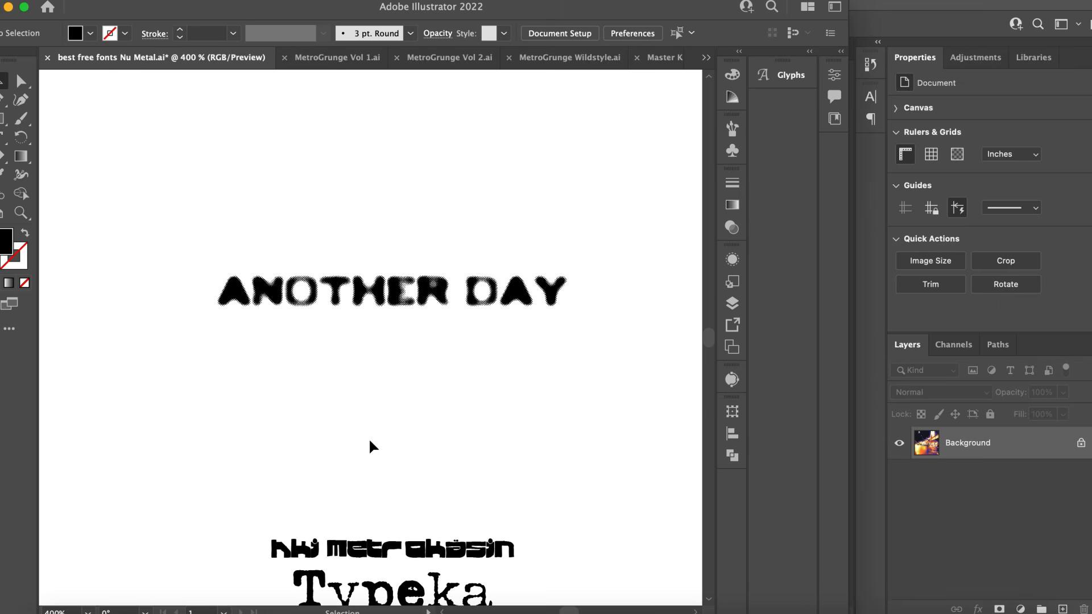
left_click_drag(249, 387, 249, 389)
key("super+=")
key("super+=")
key("super+=")
key("super+=")
key("super+=")
key("v")
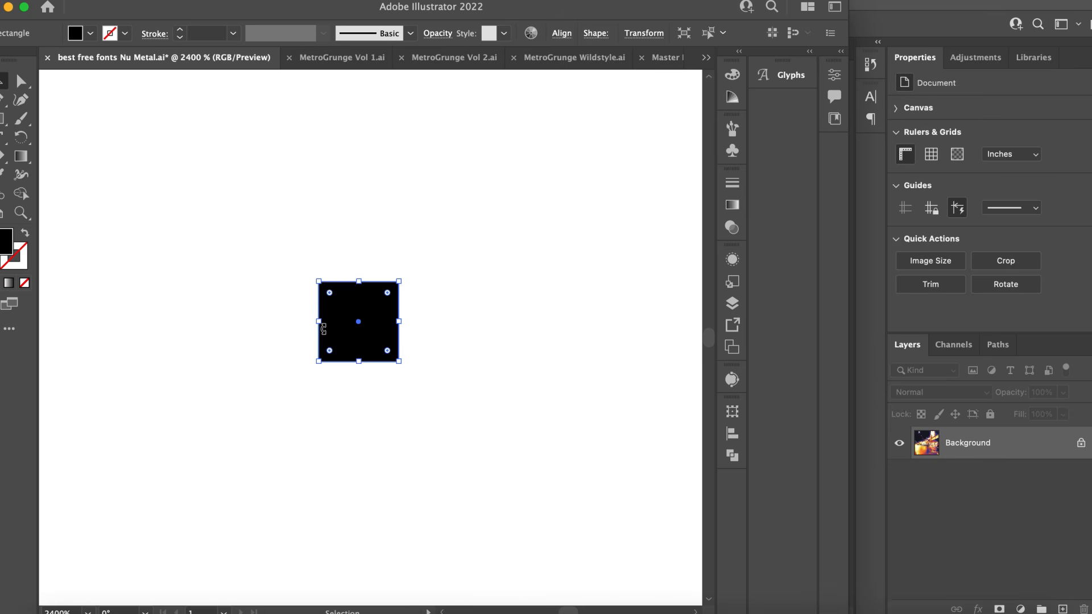
Duplicate the black square in alternating positions and repeat the copies sideways to build a three-row checkerboard strip
left_click_drag(347, 318, 425, 396, "alt")
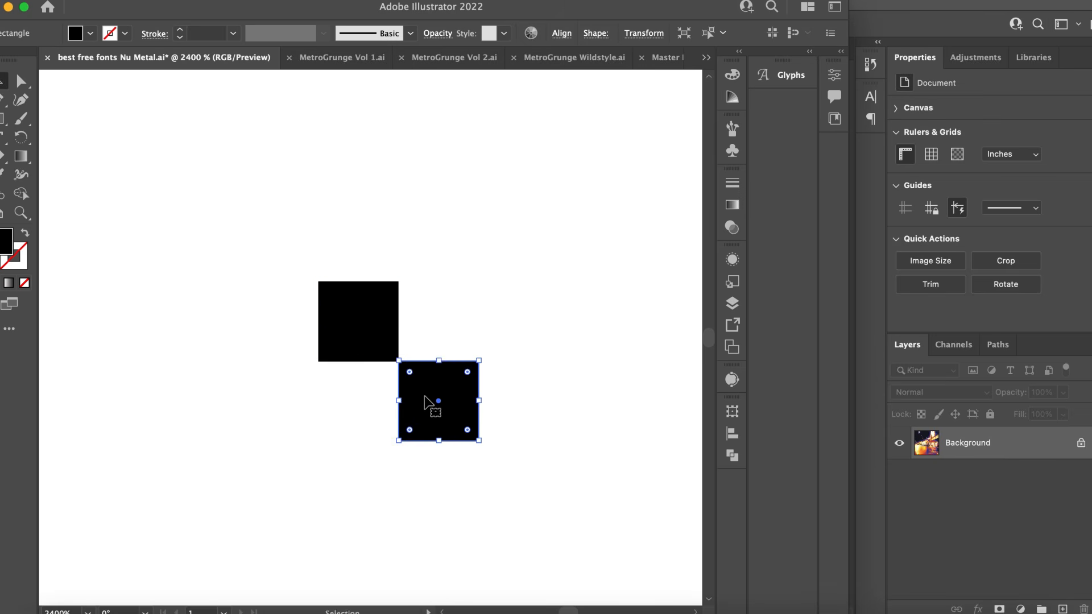
left_click_drag(355, 376, 343, 495)
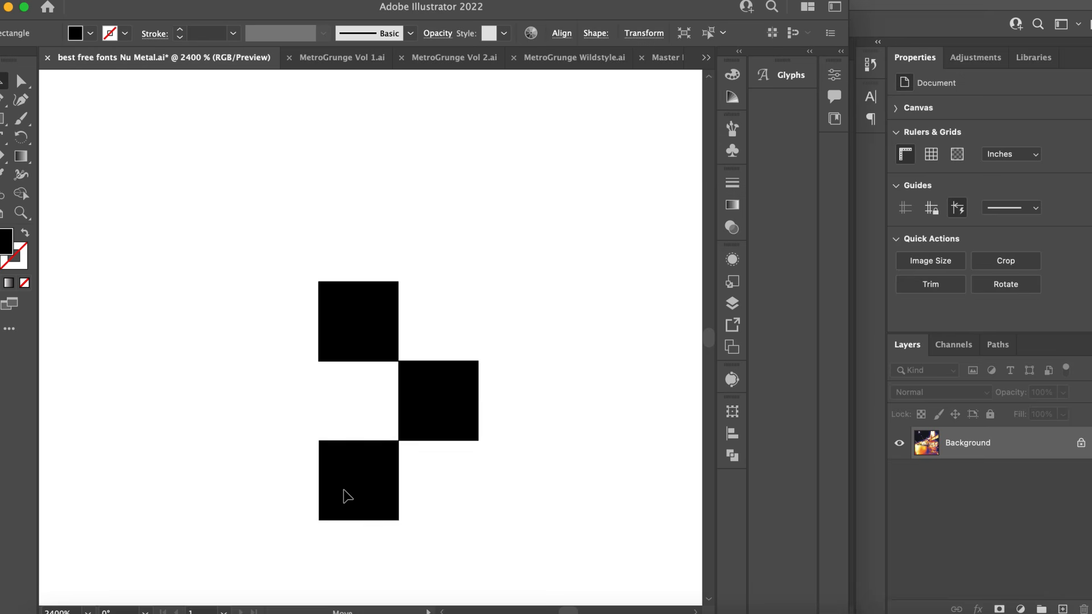
left_click_drag(410, 377, 518, 348)
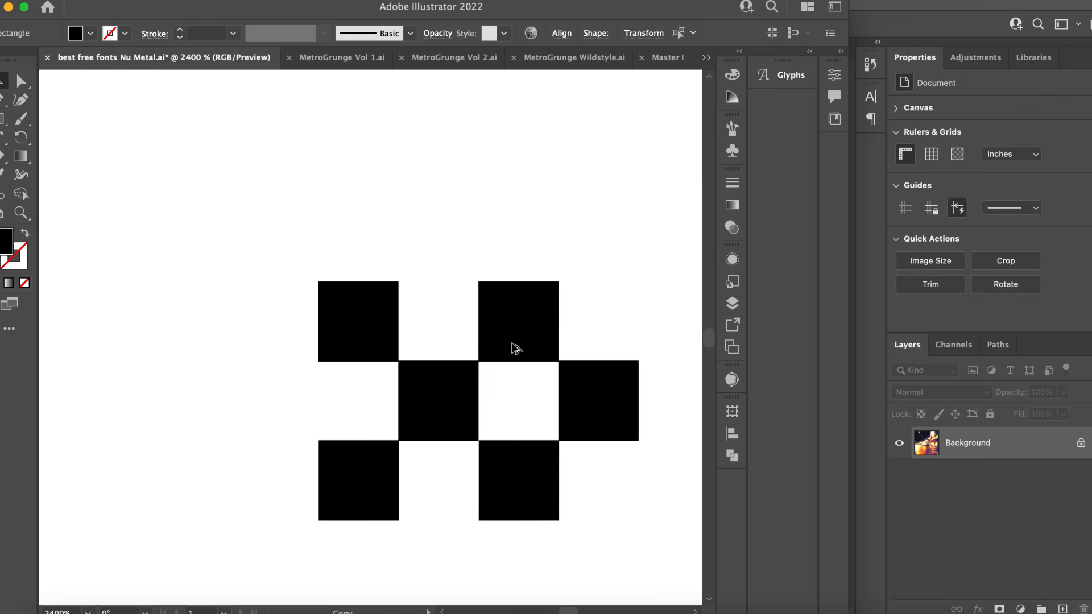
key("super+d")
key("super+d")
key("super+d")
key("super+d")
key("super+d")
Copy the checkerboard into the Mixtape V6 5 cover, scale it to about 8.78 by 2.03 in behind DAY and duplicate it to the right
key("super+-")
key("super+-")
key("super+-")
key("super+-")
left_click_drag(446, 430, 108, 300)
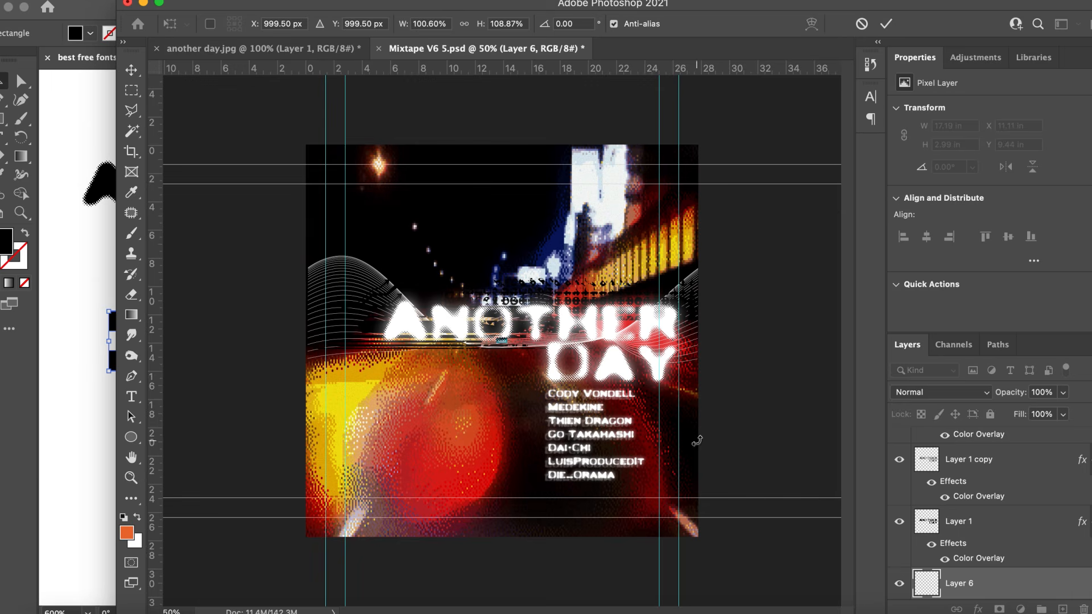
left_click_drag(502, 341, 621, 368)
left_click_drag(548, 351, 599, 357)
key("Return")
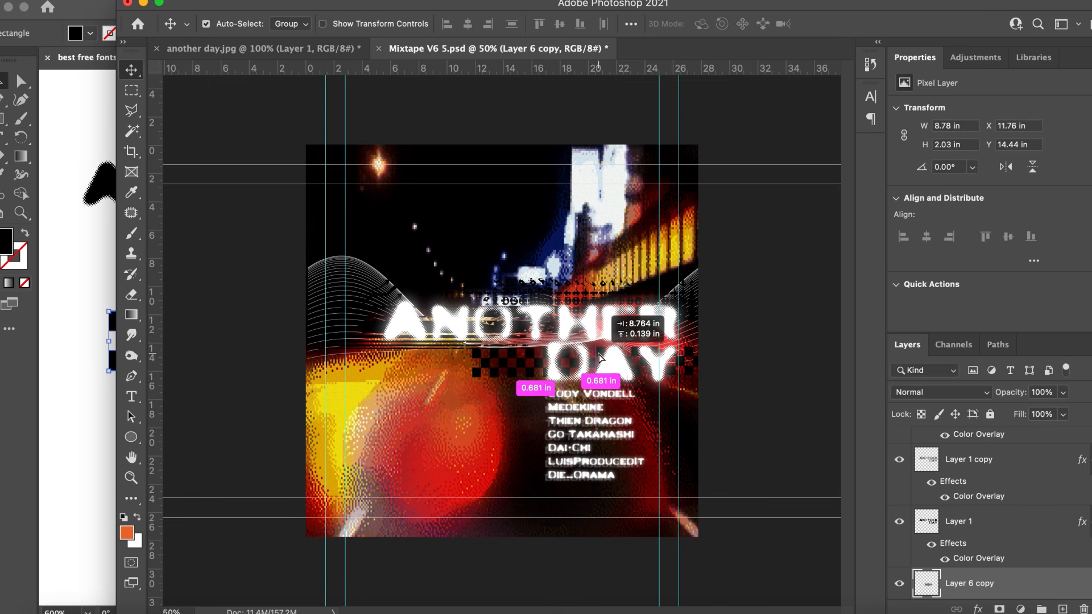
left_click(294, 55)
left_click(508, 51)
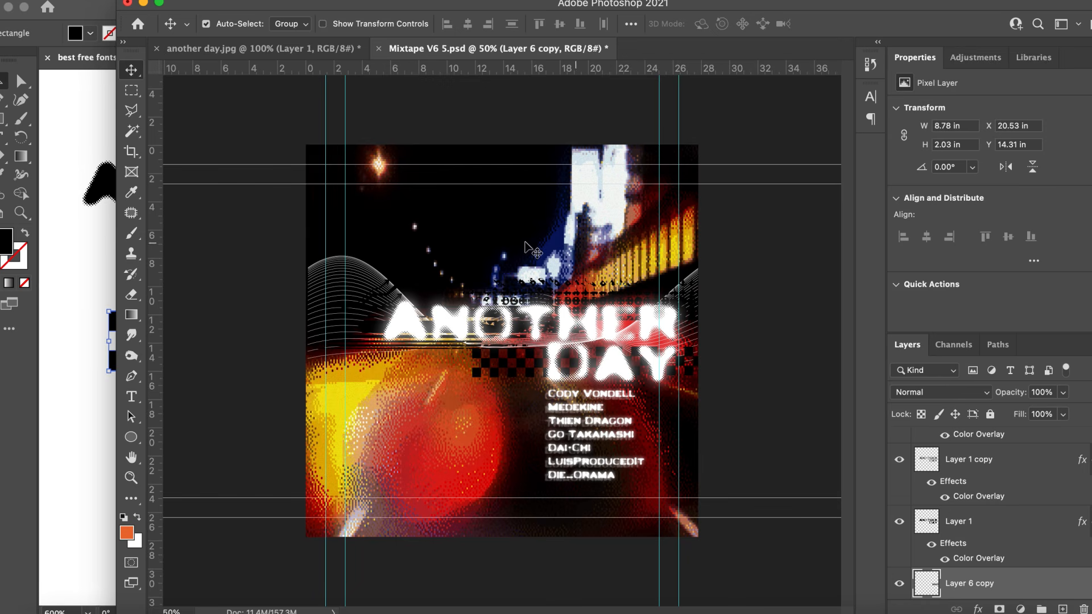
left_click(539, 314)
left_click(154, 2)
left_click(179, 318)
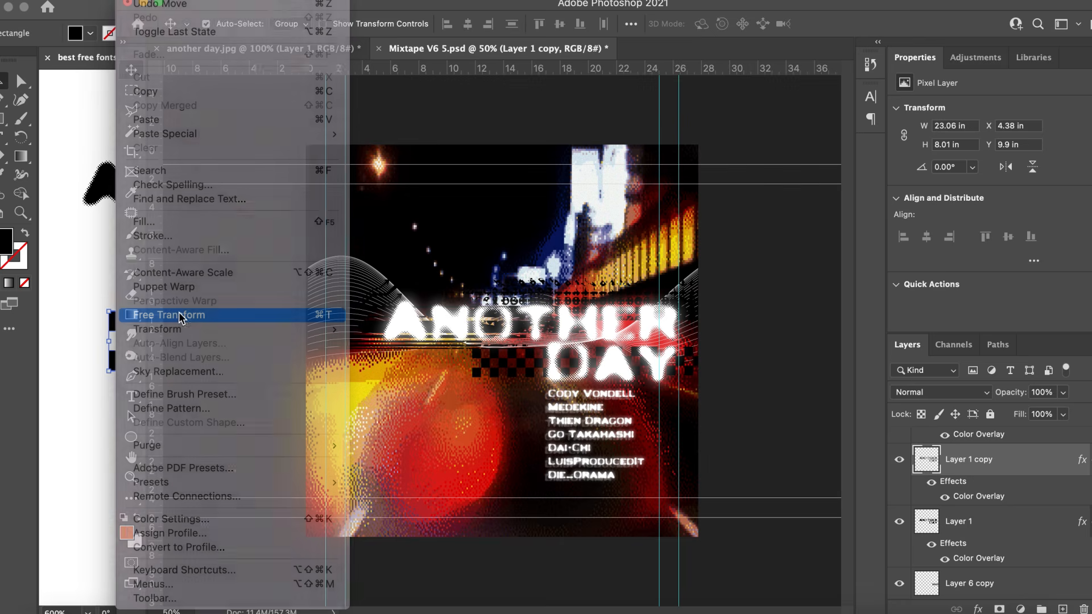
left_click_drag(368, 287, 385, 308)
key("Escape")
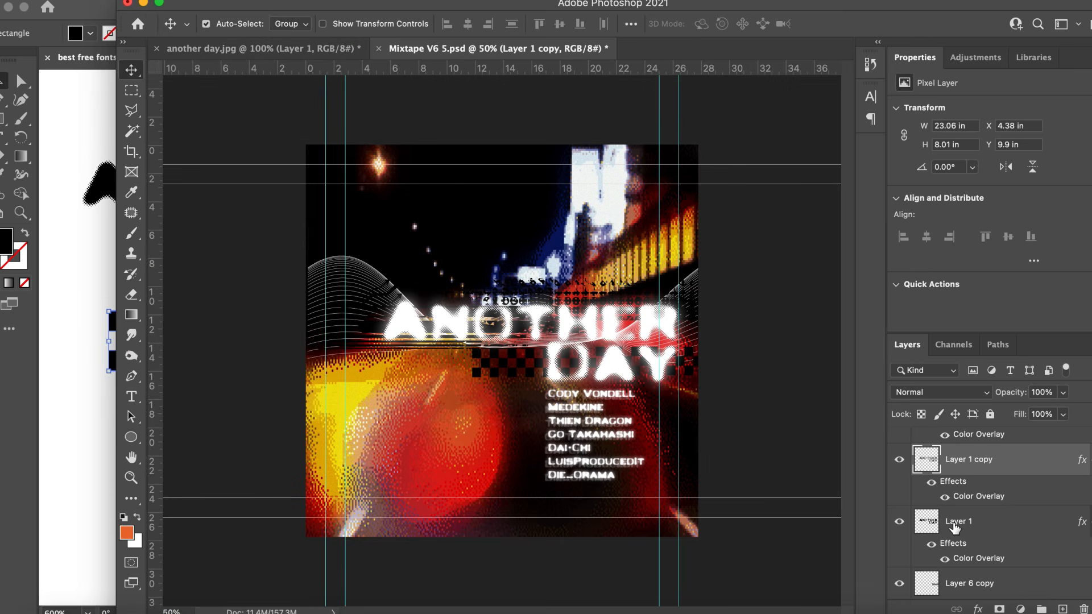
Select both title layers, Layer 1 copy and Layer 1, and scale them down together to about 21 by 7.31 in
scroll(957, 546, "up", 2)
left_click(961, 586, "shift")
left_click(163, 2)
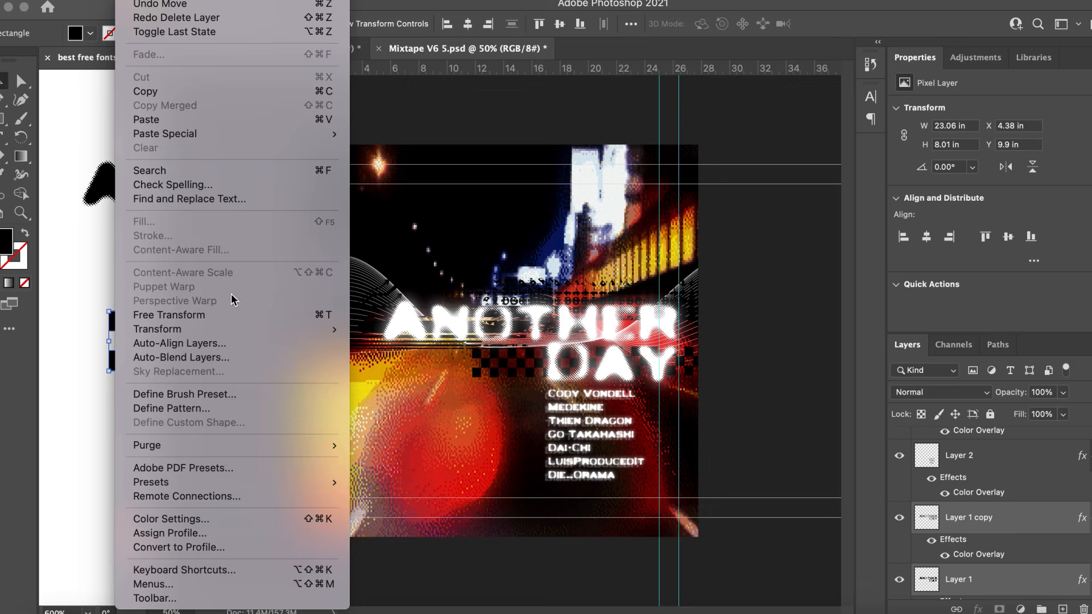
left_click(228, 314)
left_click_drag(368, 285, 397, 295)
key("Return")
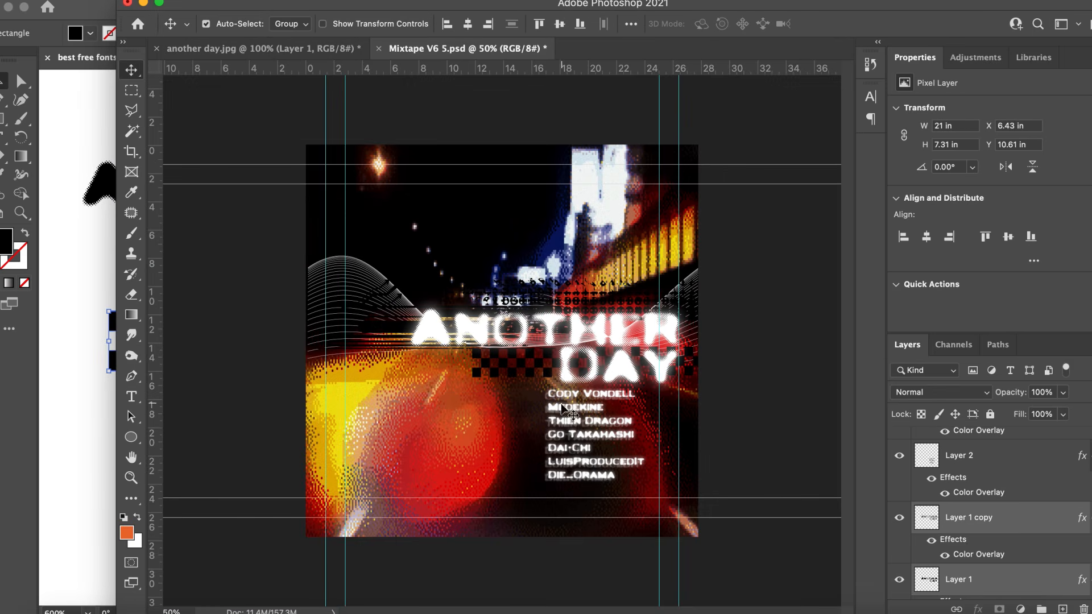
Nudge the ANOTHER DAY title up and left to about X 5.88 in, Y 10.5 in
key("Up")
key("Up")
key("Up")
key("Up")
key("Left")
key("Left")
key("Left")
key("Left")
key("Left")
key("Left")
key("Left")
key("Left")
key("Left")
key("Left")
key("Left")
key("Left")
key("Left")
key("Left")
key("Left")
key("Left")
key("Left")
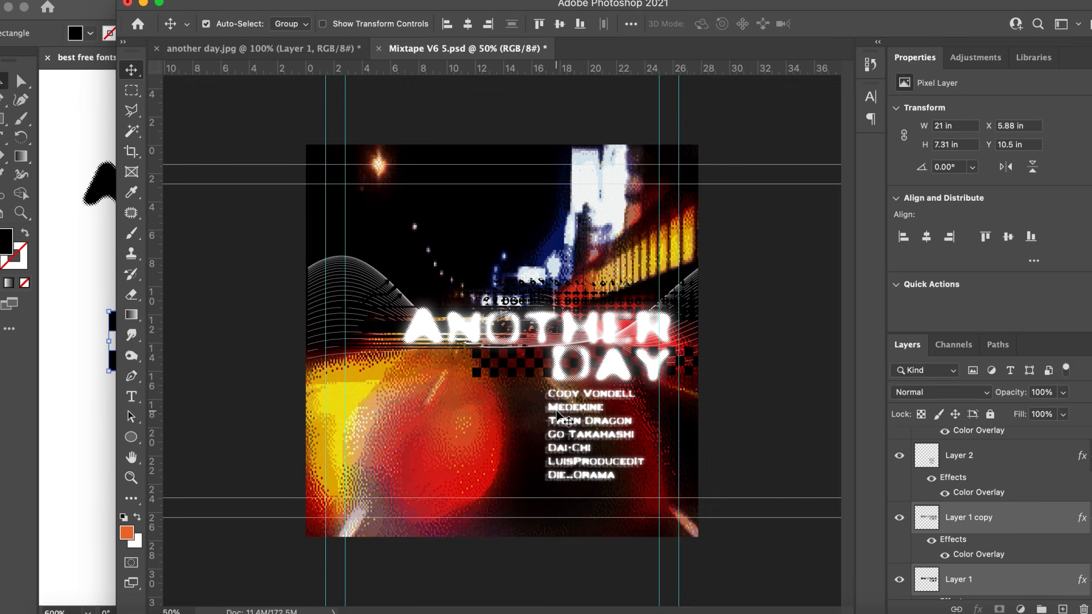
Select the artwork layers and stack two merged copies of the whole cover above them
scroll(1010, 555, "down", 5)
left_click(1006, 569)
scroll(1006, 569, "up", 3)
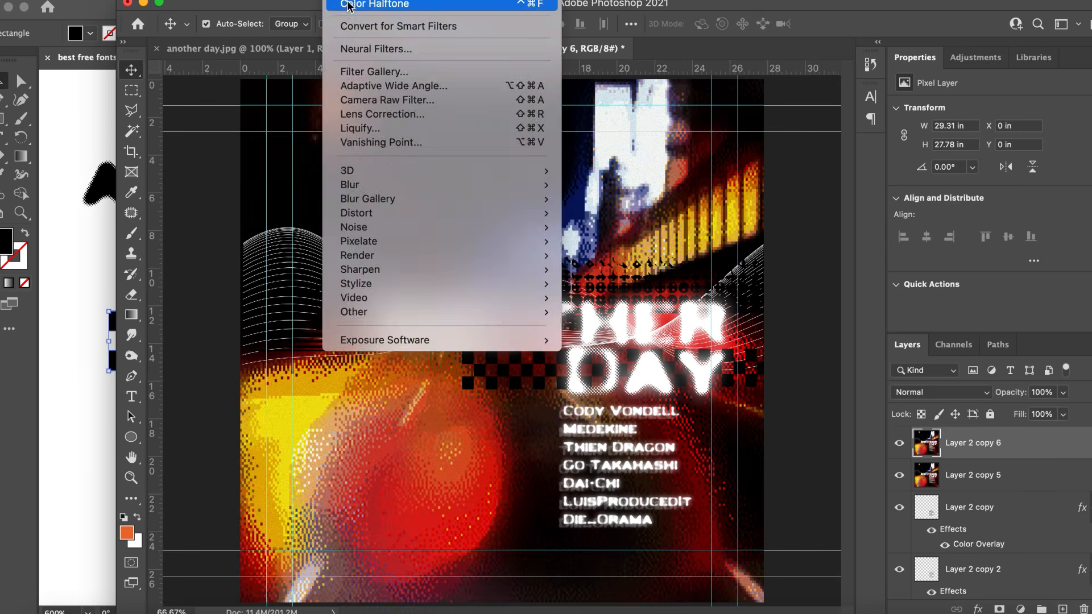
Apply the Color Halftone filter to the top merged layer and set its opacity to 45%
left_click(350, 5)
double_click(1031, 451)
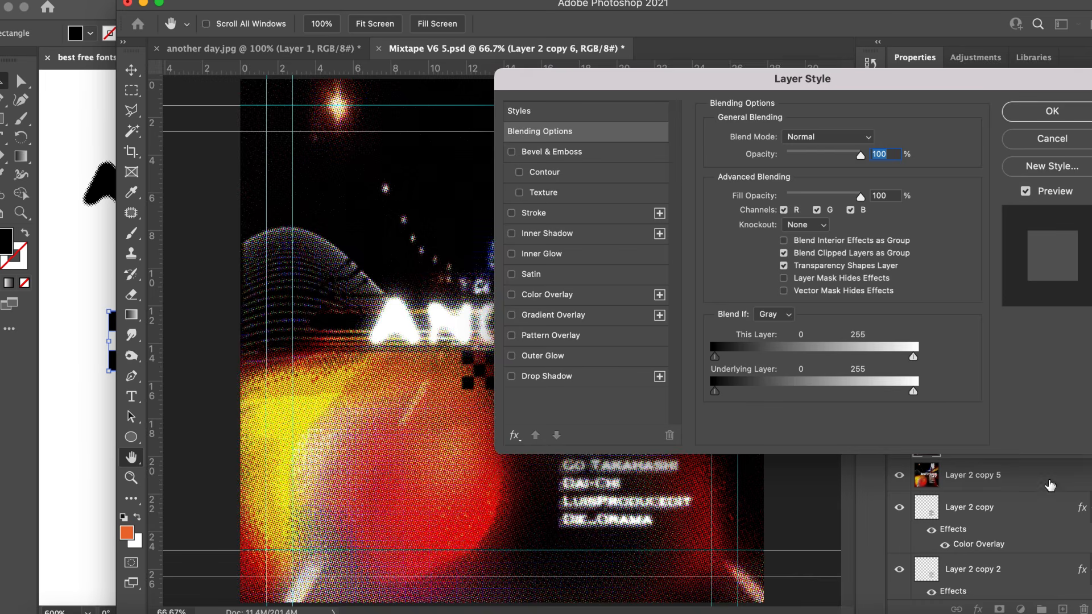
type("25")
key("Return")
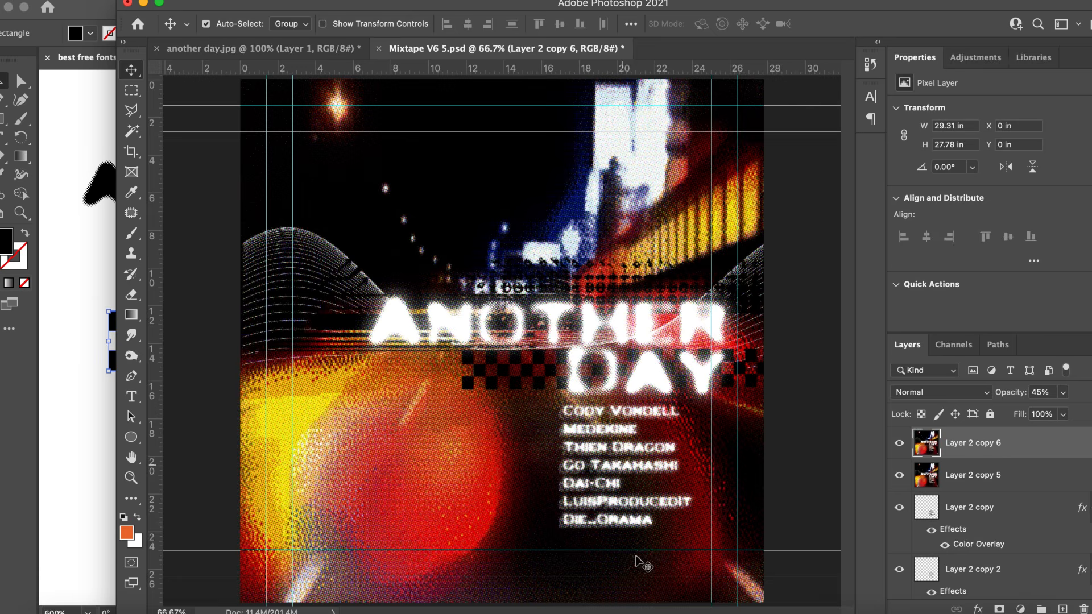
Duplicate the halftone layer and the merged layer beneath it, and merge the duplicates into one top layer
left_click(973, 476, "super")
key("super+j")
left_click(212, 1)
left_click(281, 528)
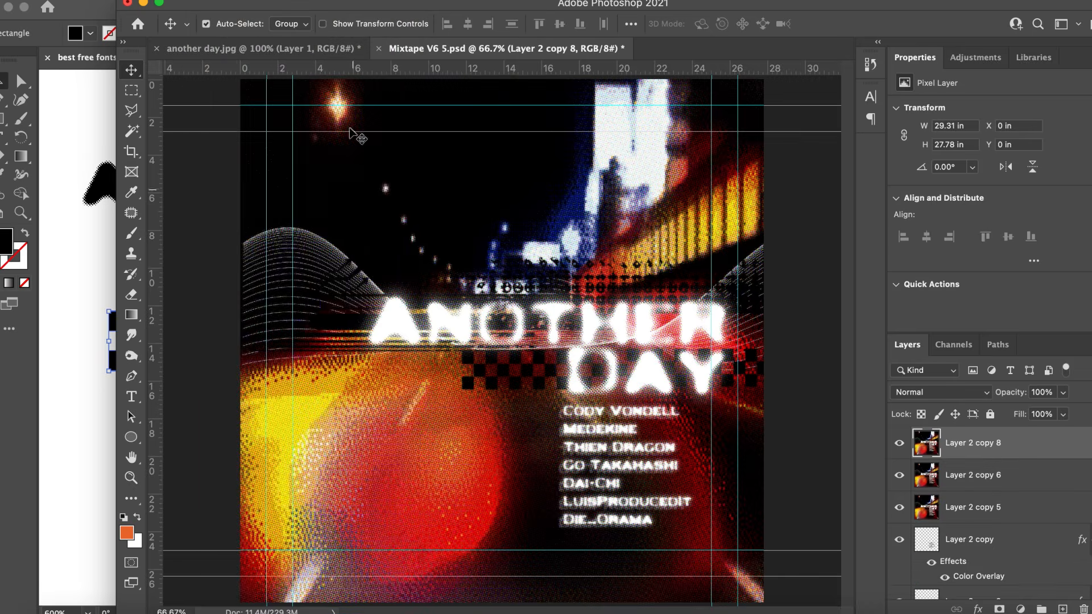
Start a Gradient Map adjustment on the top layer with a dark gray stop, an orange stop at 17% and a white stop
left_click(348, 2)
mouse_move(173, 1)
mouse_move(305, 28)
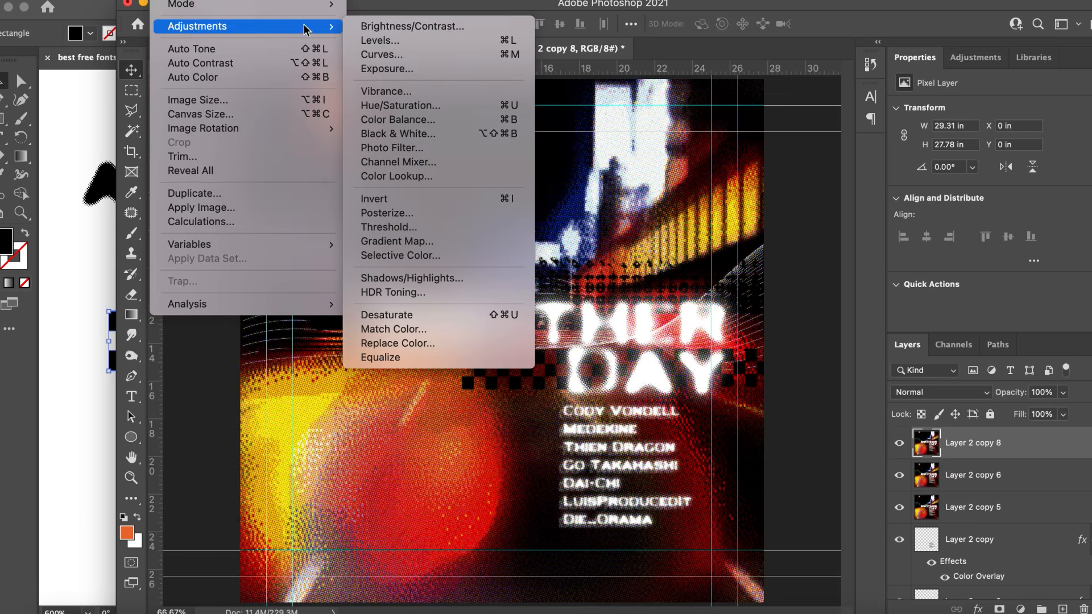
left_click(387, 243)
left_click(824, 288)
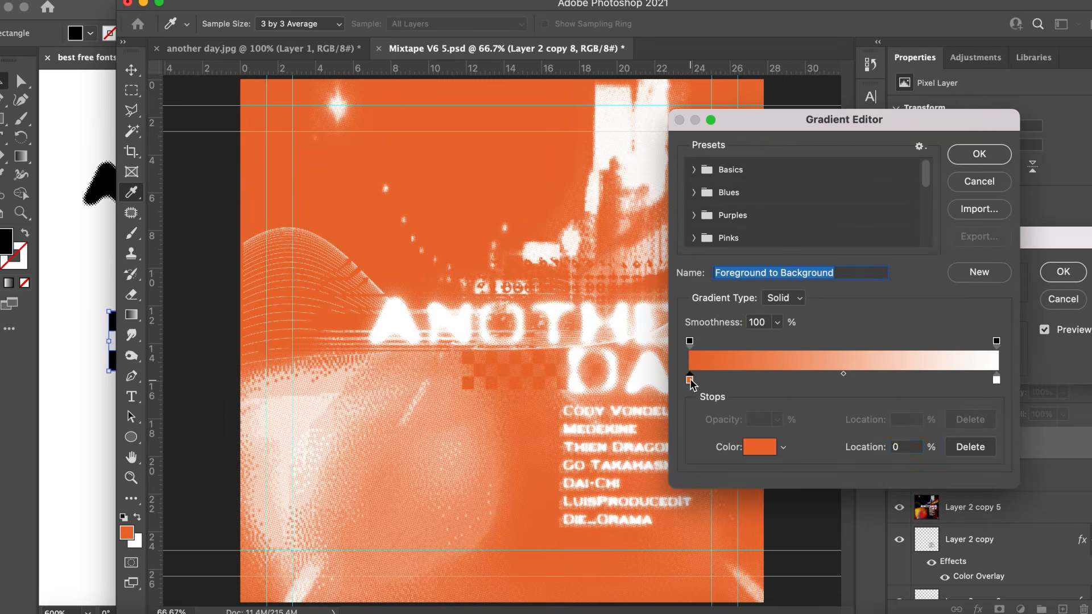
left_click_drag(690, 380, 785, 380)
left_click_drag(996, 380, 936, 380)
double_click(691, 380)
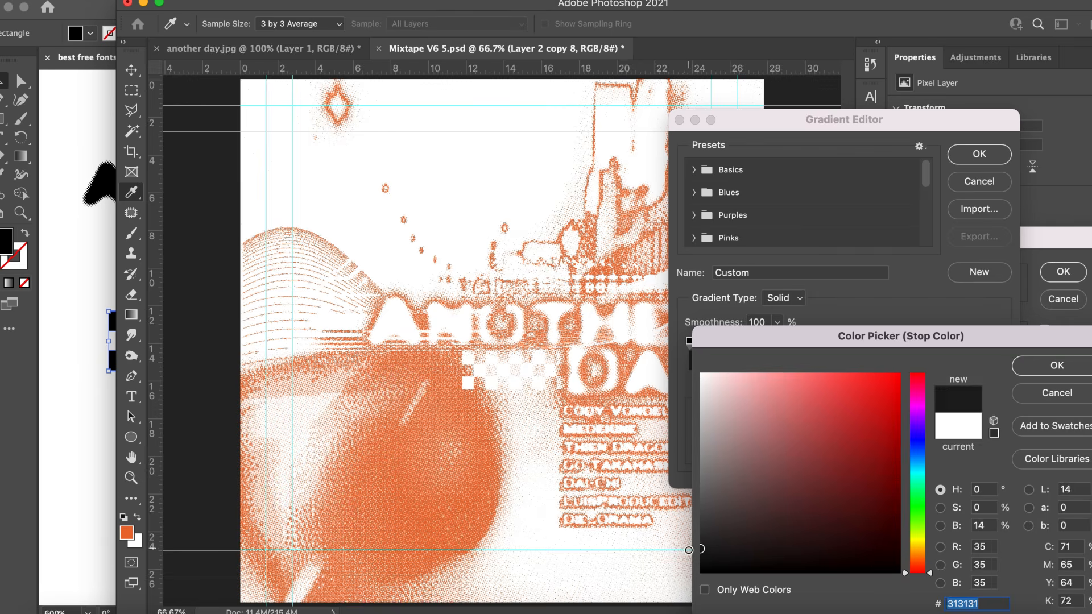
key("Return")
left_click(738, 380)
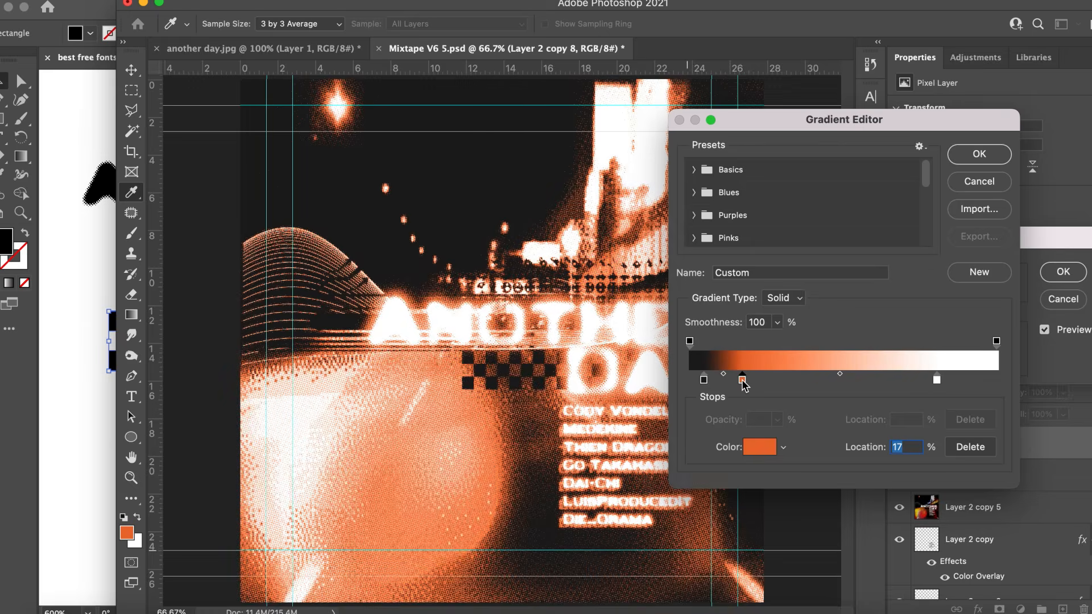
Recolor the 17% gradient stop purple and add an orange stop and a yellow ead632 stop before the white one
double_click(738, 380)
left_click_drag(917, 427, 920, 420)
key("Return")
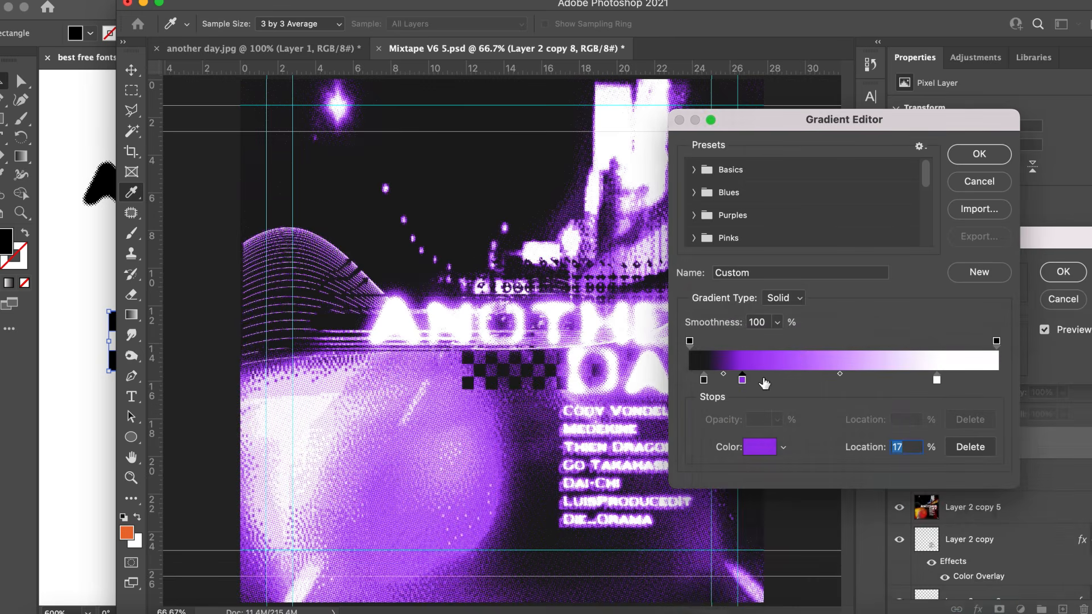
left_click(787, 380)
double_click(787, 380)
left_click_drag(917, 554, 917, 546)
key("Return")
left_click(825, 380)
double_click(825, 380)
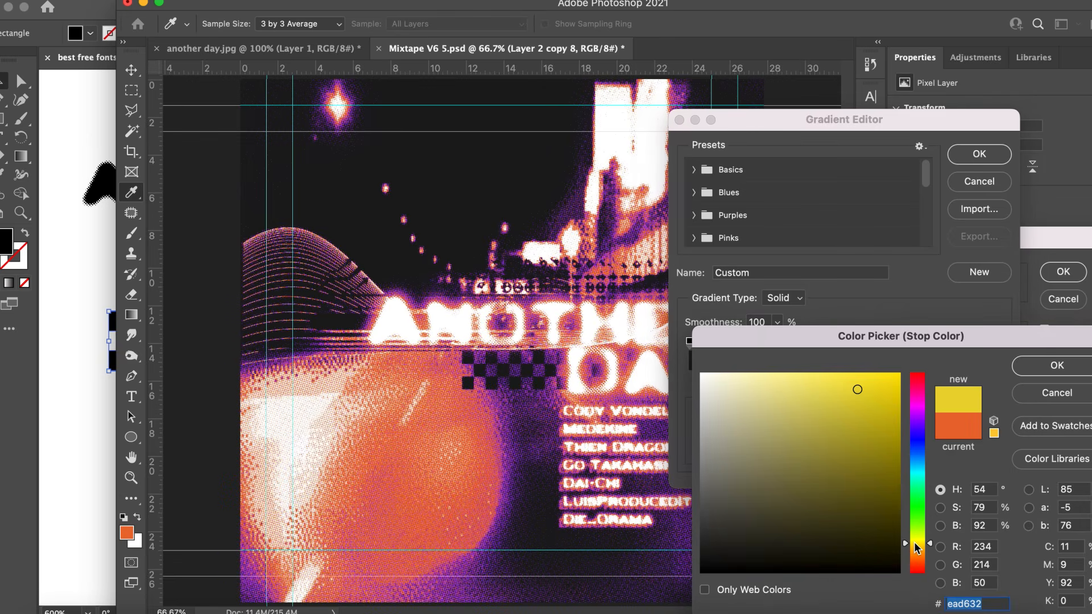
key("Return")
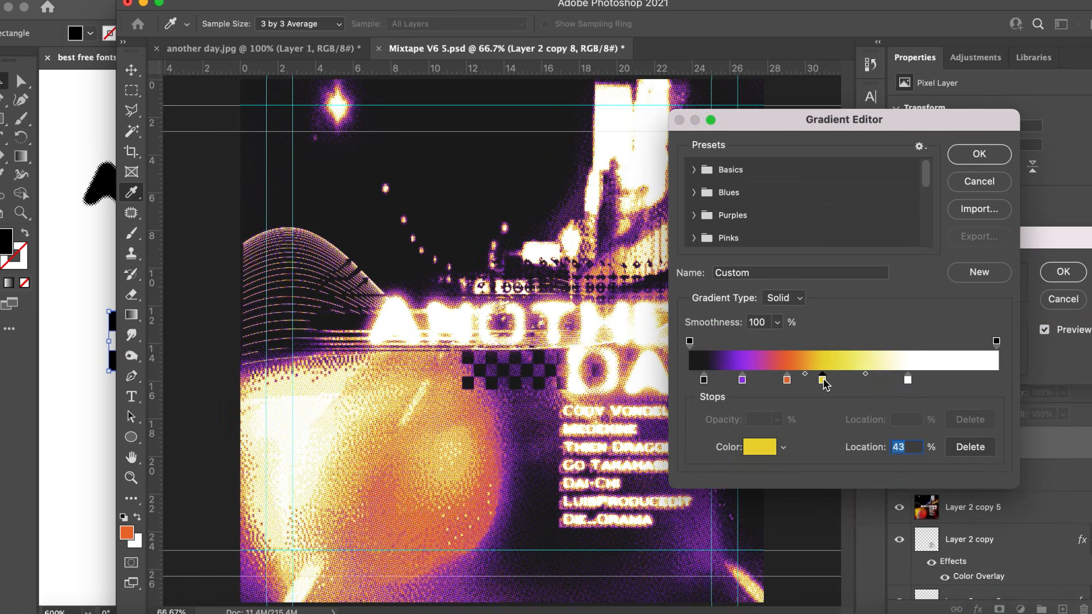
Reposition the purple, orange, yellow and white gradient stops, with yellow at 55%, apply the Gradient Map and check the halftone detail
mouse_move(825, 381)
left_mouse_down()
mouse_move(839, 381)
mouse_move(812, 381)
left_mouse_up()
left_click_drag(742, 380, 769, 386)
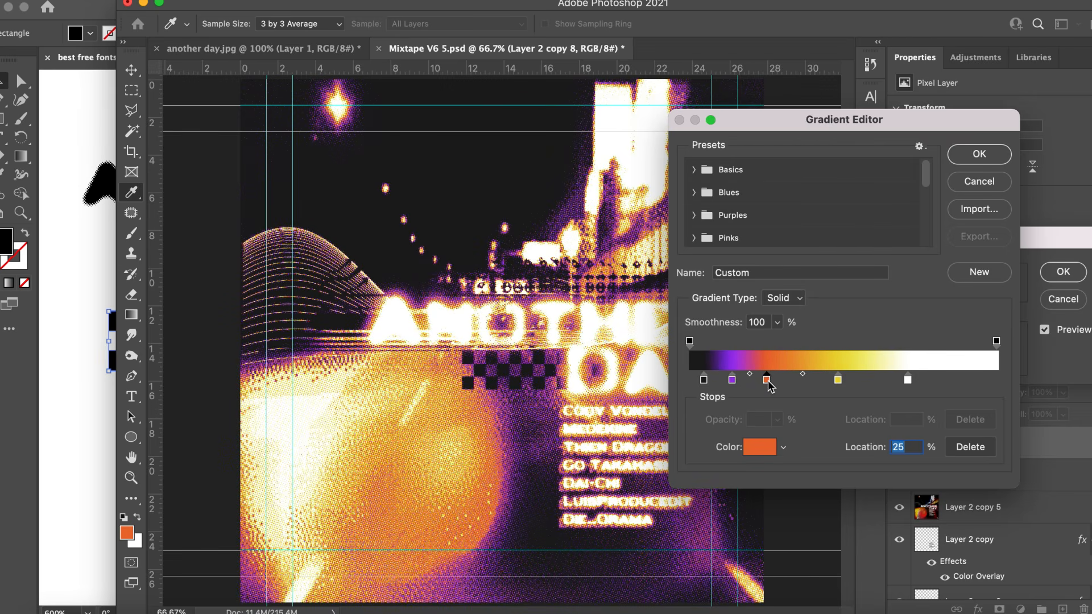
mouse_move(837, 380)
left_mouse_down()
mouse_move(807, 381)
mouse_move(867, 383)
mouse_move(857, 381)
left_mouse_up()
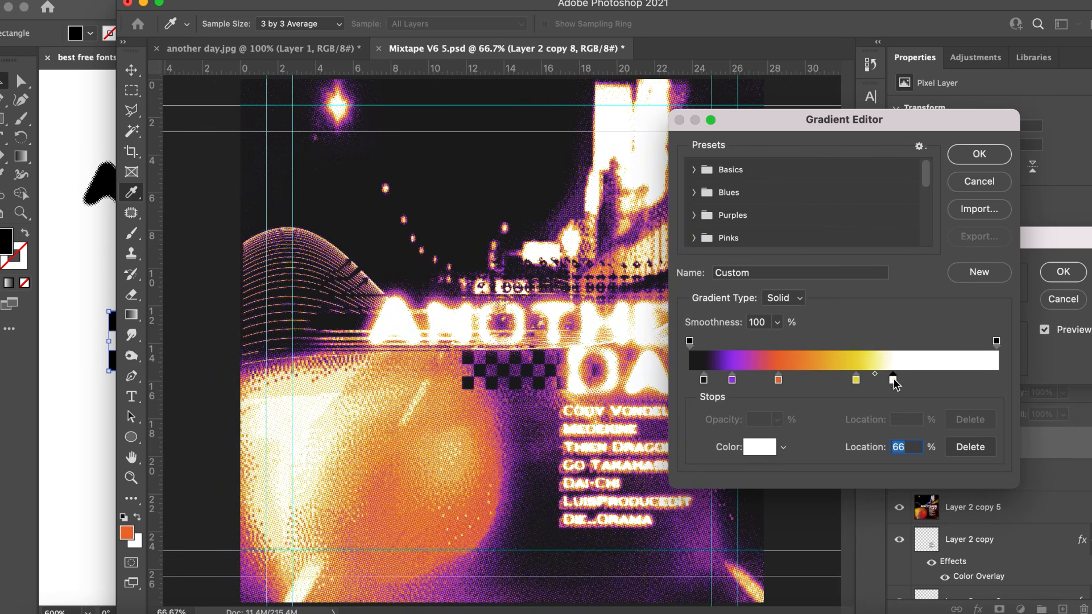
left_click_drag(840, 386, 875, 384)
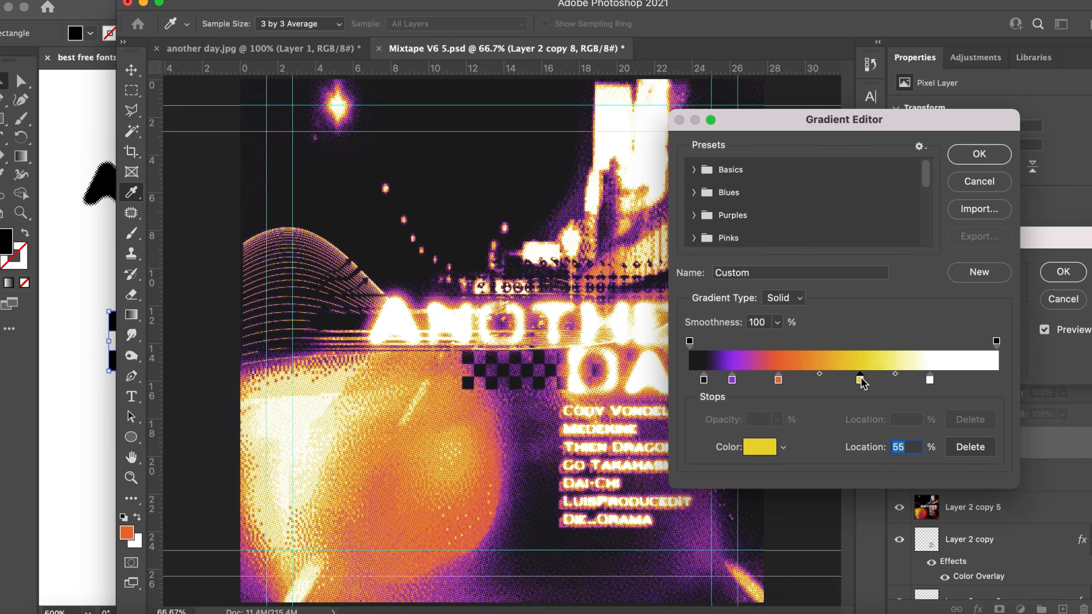
key("Return")
key("Return")
key("v")
key("super+1")
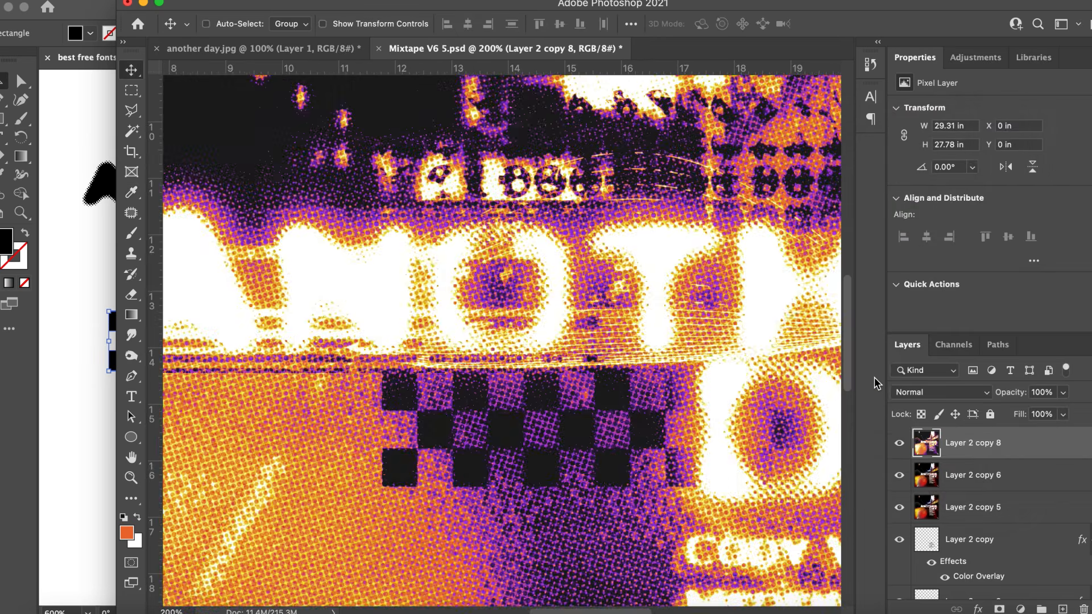
key("super+0")
key("super+1")
key("super+0")
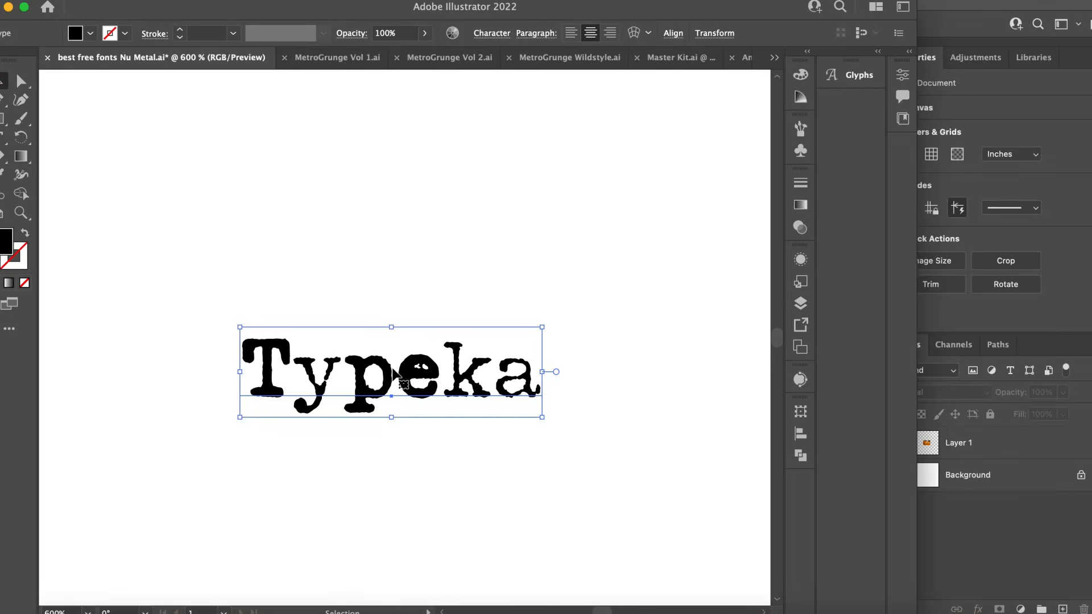
Duplicate the Typeka sample text in Illustrator above the original and change the copy to "Midnight Street"
left_click_drag(392, 375, 393, 233)
double_click(393, 233)
type("Midnight Street")
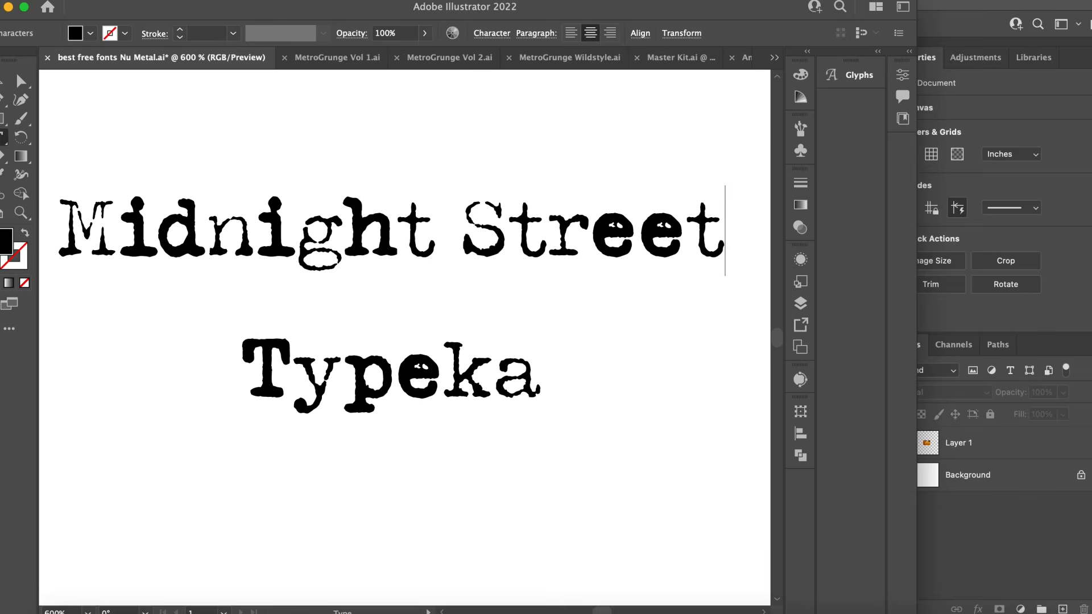
key("Escape")
Paste the Midnight Street text into Photoshop's Untitled-2, enlarge it to about 4.8 in wide and align the photo above its right end
left_click(1010, 552)
key("super+equal")
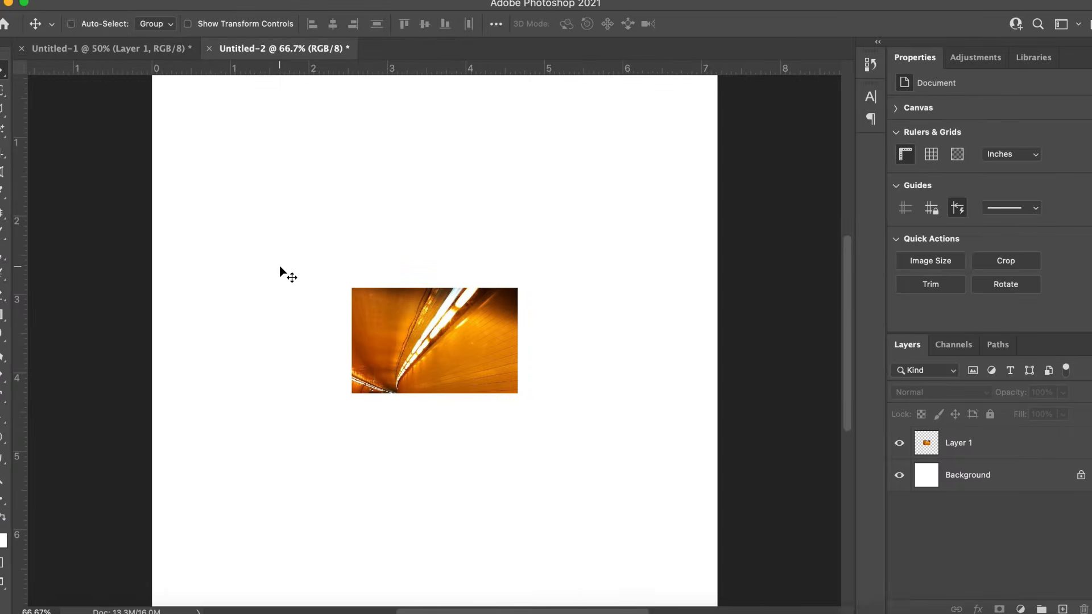
key("super+equal")
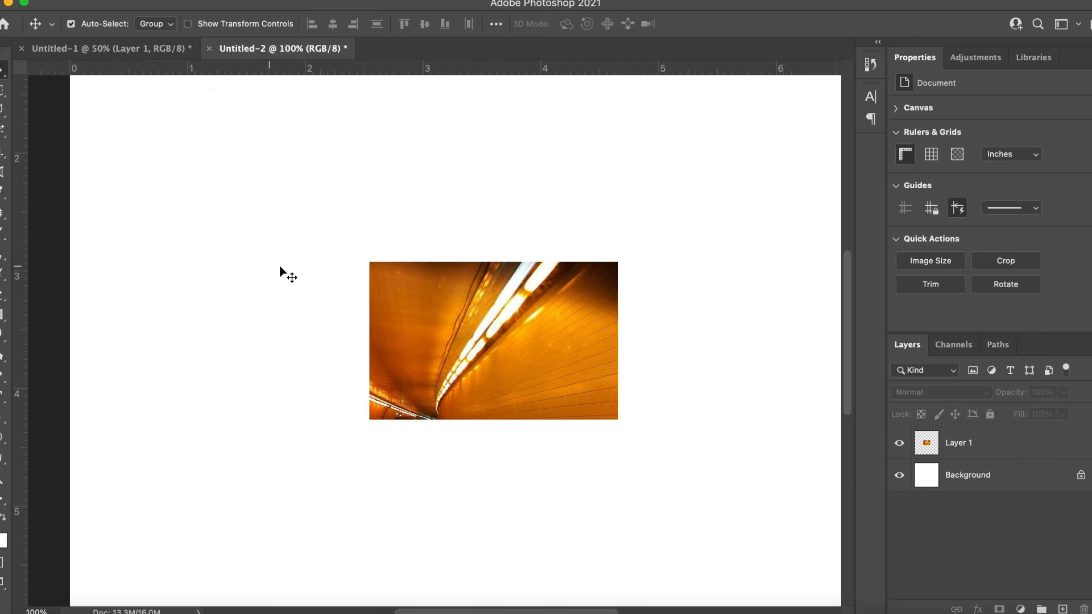
key("super+minus")
key("super+v")
key("Return")
left_click_drag(382, 334, 262, 251)
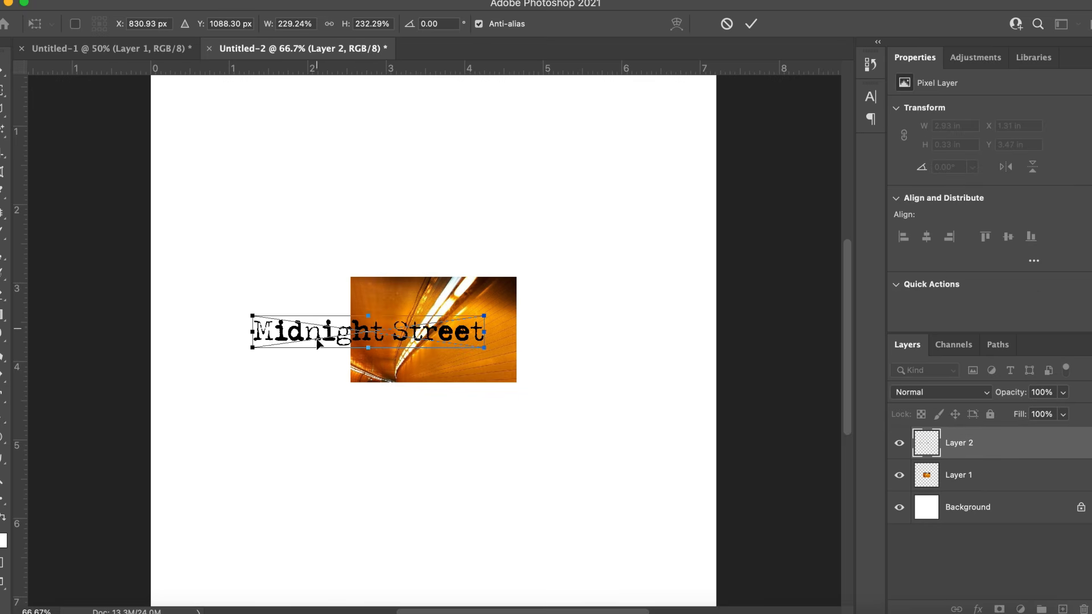
left_click_drag(470, 423, 623, 428)
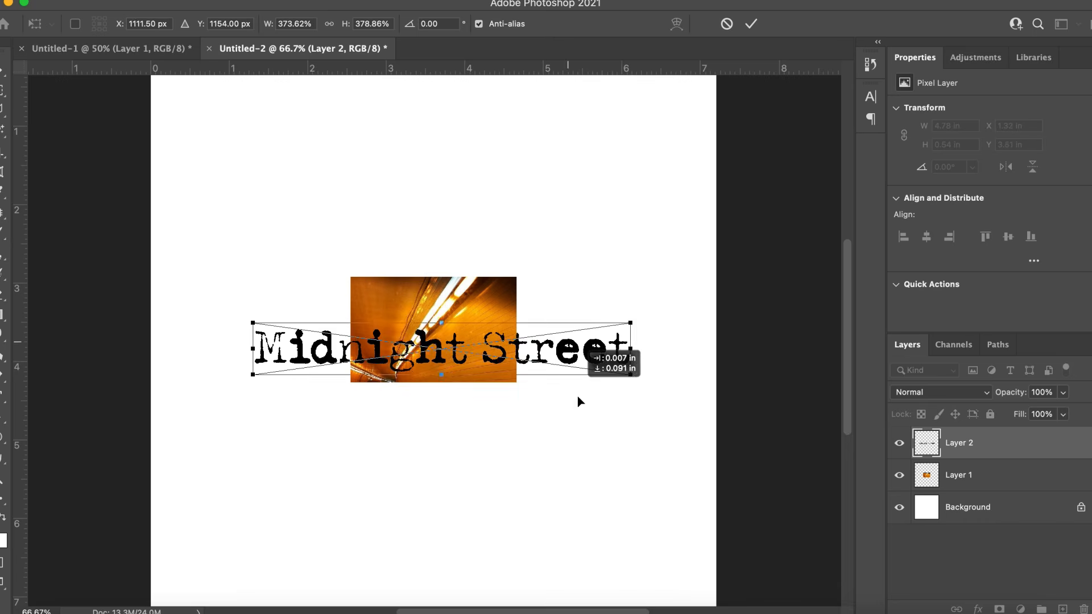
left_click_drag(569, 358, 624, 428)
key("Return")
left_click_drag(440, 313, 544, 312)
mouse_move(595, 323)
left_mouse_down()
mouse_move(604, 331)
mouse_move(596, 320)
left_mouse_up()
Duplicate the orange tunnel photo, enlarge the copy to cover the whole canvas and send it behind the small photo
key("super+j")
key("super+minus")
key("super+minus")
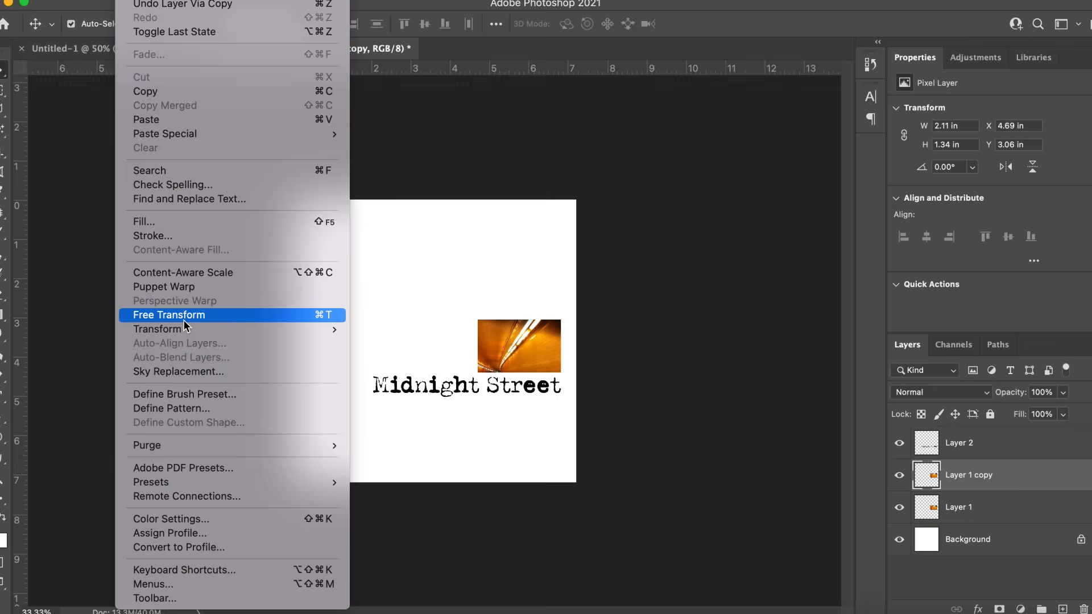
left_click(183, 320)
left_click_drag(478, 319, 222, 159)
left_click_drag(403, 269, 451, 419)
key("Return")
key("super+[")
Duplicate the white Background layer, raise the copy above the enlarged photo and lower its opacity
left_click(994, 539)
key("super+j")
key("super+]")
double_click(1046, 549)
left_click_drag(861, 155, 821, 155)
key("Return")
Switch to Illustrator, copy the halftone blotch from MetroGrunge Vol 2.ai and return to Photoshop
left_click(484, 344, "super")
key("super+1")
left_click(467, 613)
left_click(325, 57)
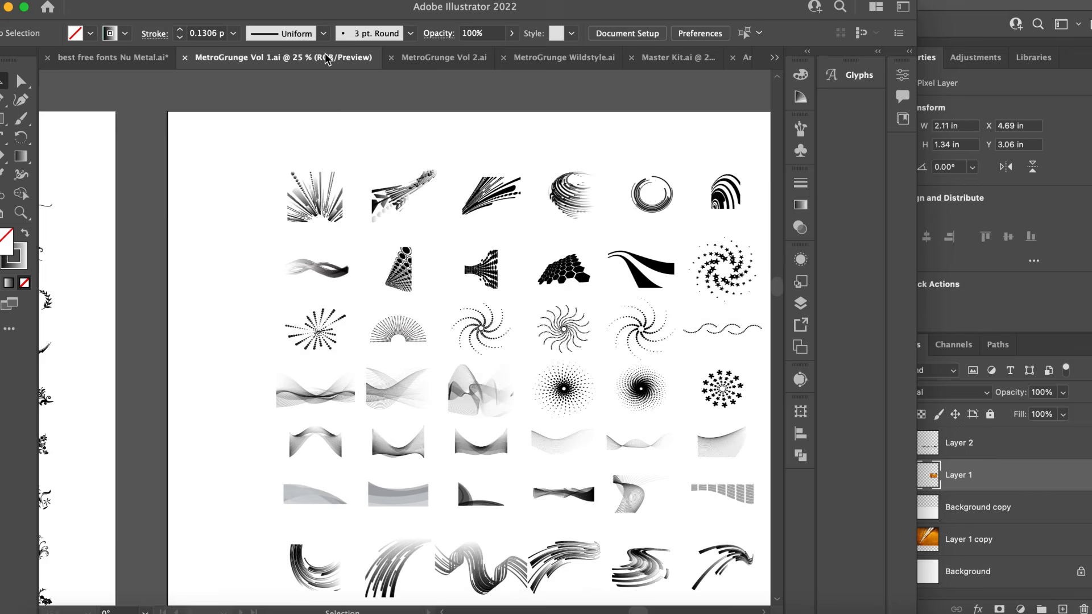
scroll(435, 272, "right", 2)
scroll(434, 272, "down", 1)
left_click(435, 59)
scroll(506, 299, "right", 2)
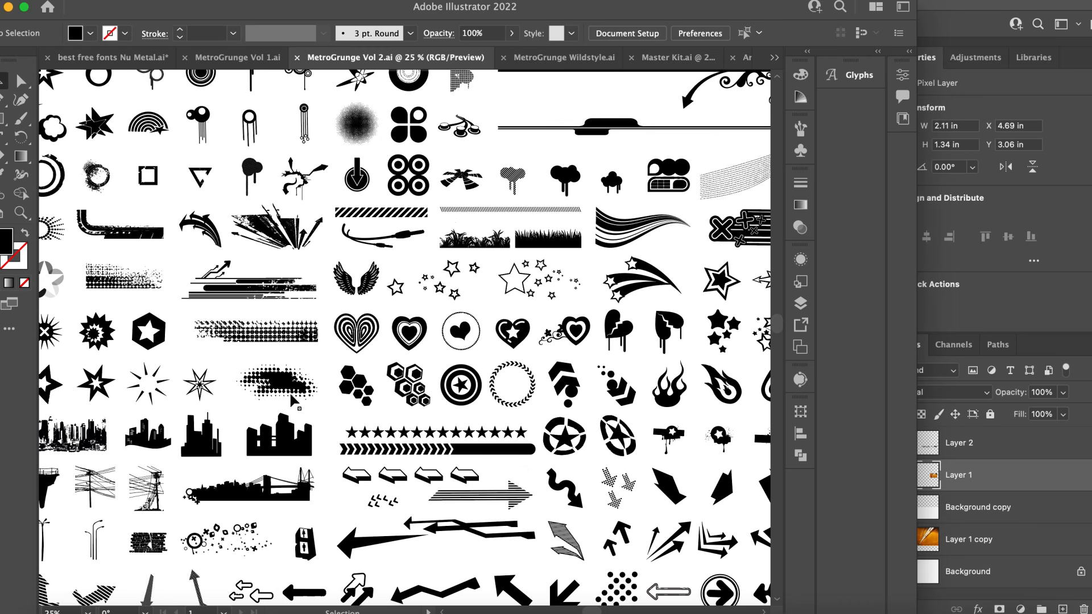
left_click(256, 331)
left_click(276, 382)
key("super+c")
key("super+Tab")
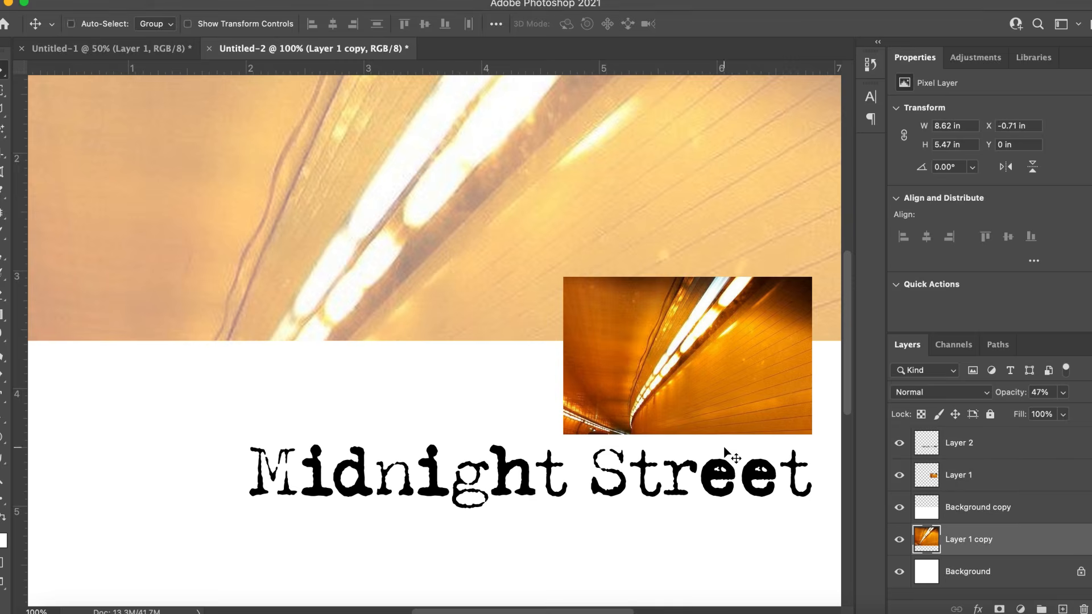
Paste the halftone blotch into Untitled-2 and enlarge it to about 6.44 by 2.82 in across the middle of the cover
key("super+minus")
key("super+v")
key("Return")
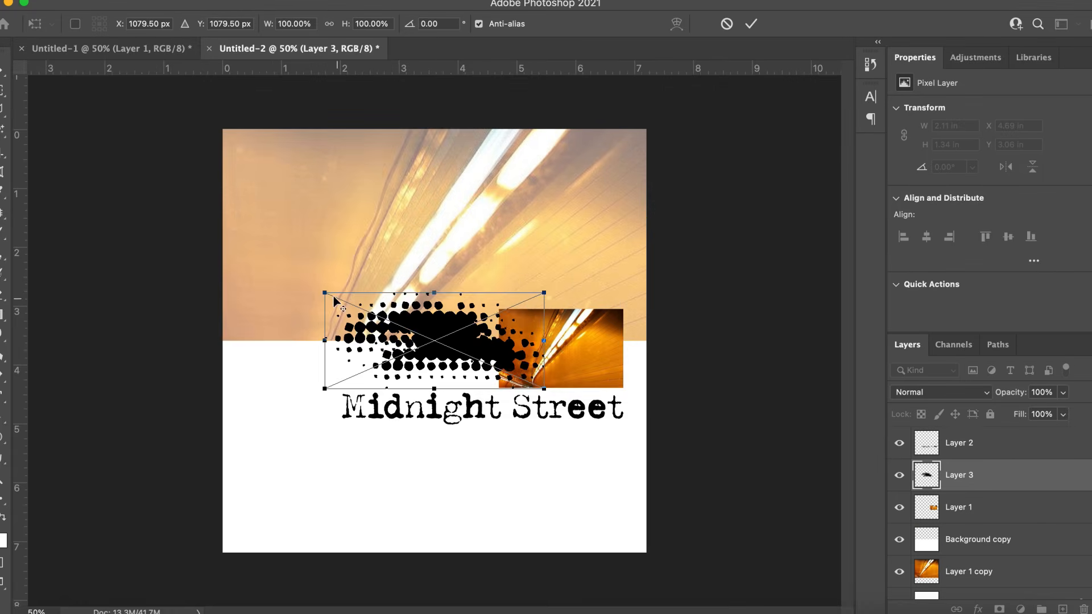
left_click_drag(329, 292, 254, 250)
key("Return")
Hide the title, small photo, white overlay and enlarged tunnel photo layers, leaving the halftone shape on the white background
left_click(899, 443)
left_click(899, 507)
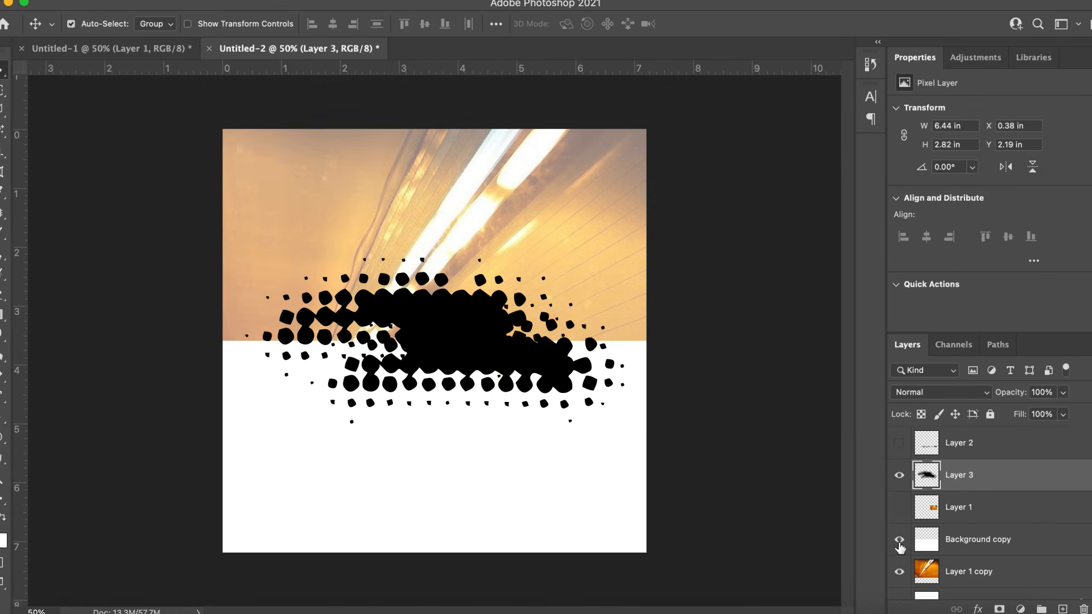
left_click(899, 539)
left_click(934, 571)
left_click(459, 320)
left_click(899, 572)
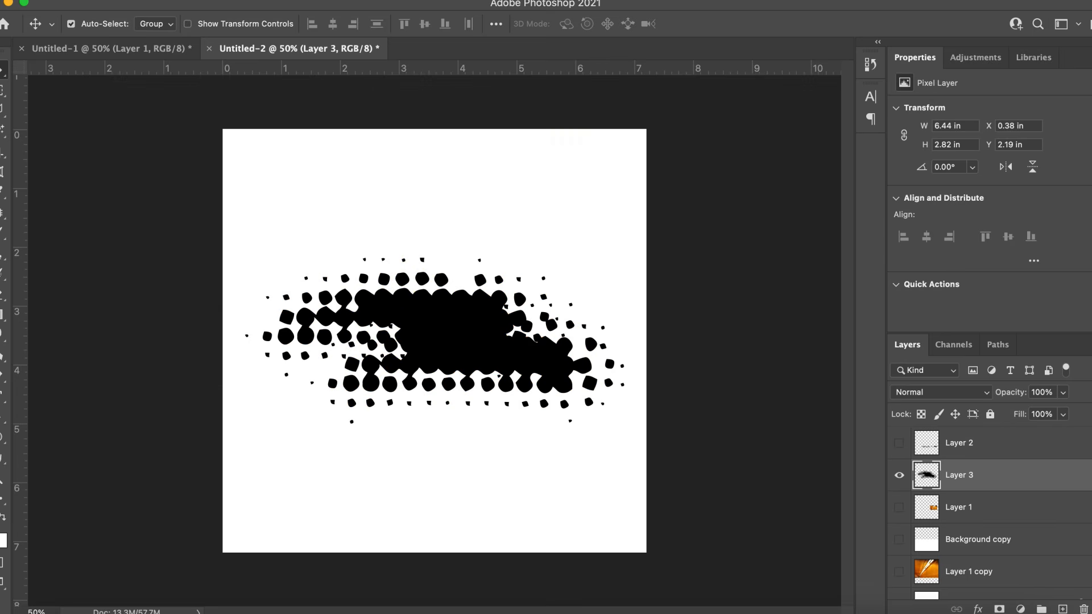
Select the black halftone area with Color Range and copy that area of the enlarged tunnel photo onto a new layer
left_click(472, 0)
left_click(316, 136)
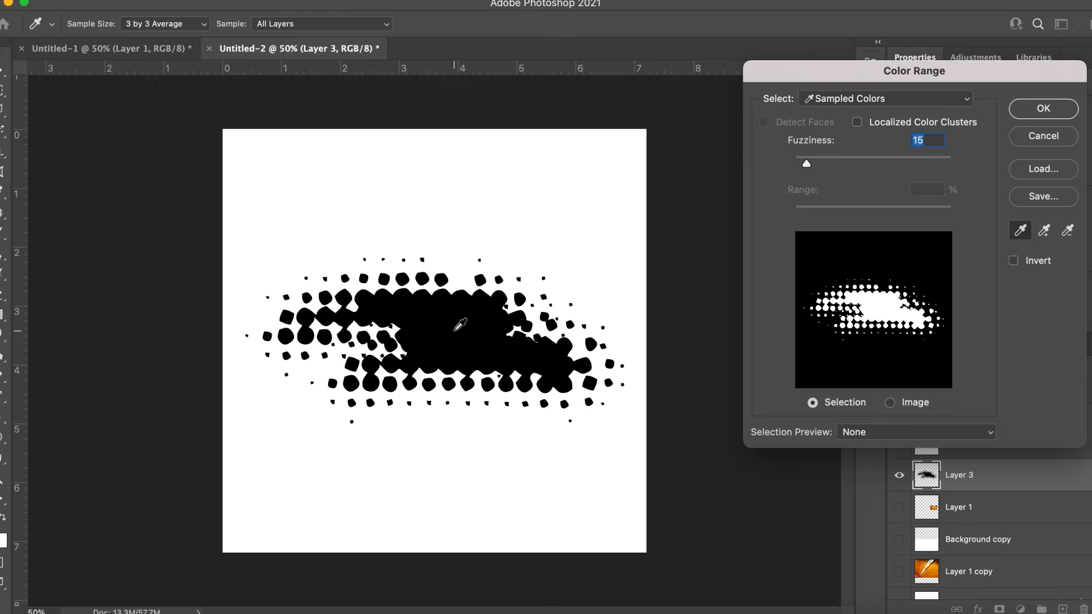
key("Return")
left_click(962, 572)
left_click(899, 571)
key("super+j")
Raise the halftone photo cutout to the top of the layers, with the black halftone shape hidden and all other layers visible
key("super+]")
key("super+]")
key("super+]")
key("super+]")
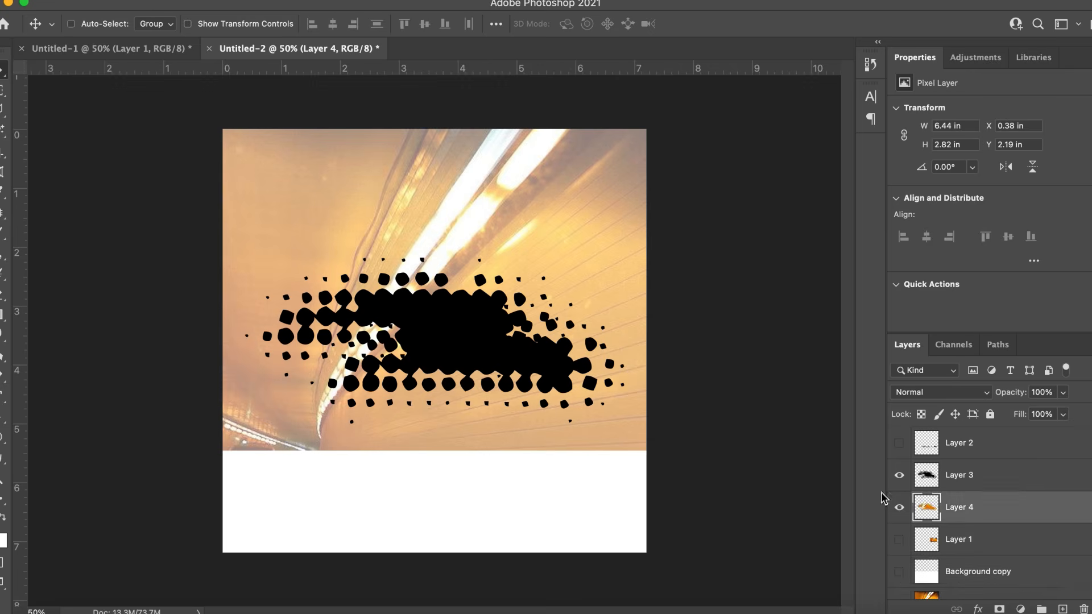
left_click(900, 476)
left_click(899, 538)
scroll(900, 536, "down", 2)
left_click(899, 521)
scroll(899, 501, "up", 2)
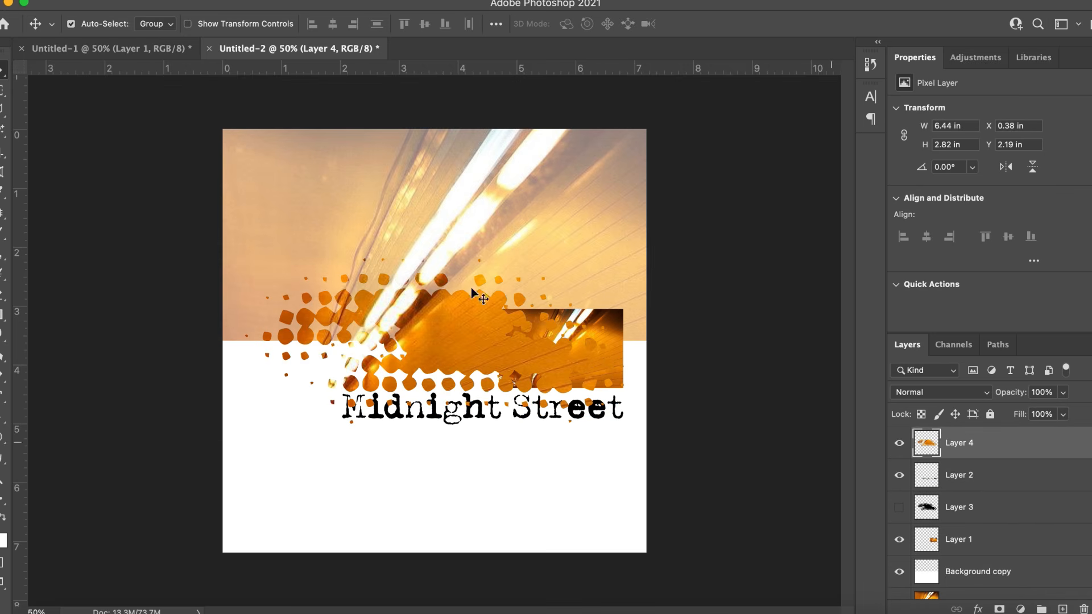
Send the halftone photo cutout behind the Midnight Street title and the small photo
key("super+[")
key("super+[")
key("super+[")
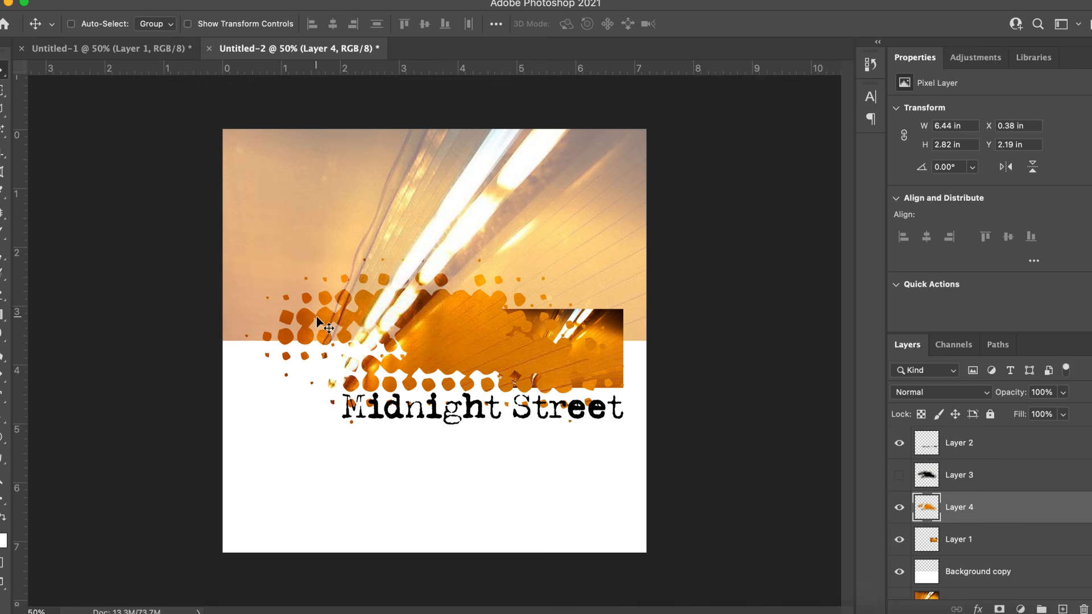
Duplicate the Midnight Street title, shrink the copy to about 4.59 in wide and lower its opacity to 26%
left_click(398, 418)
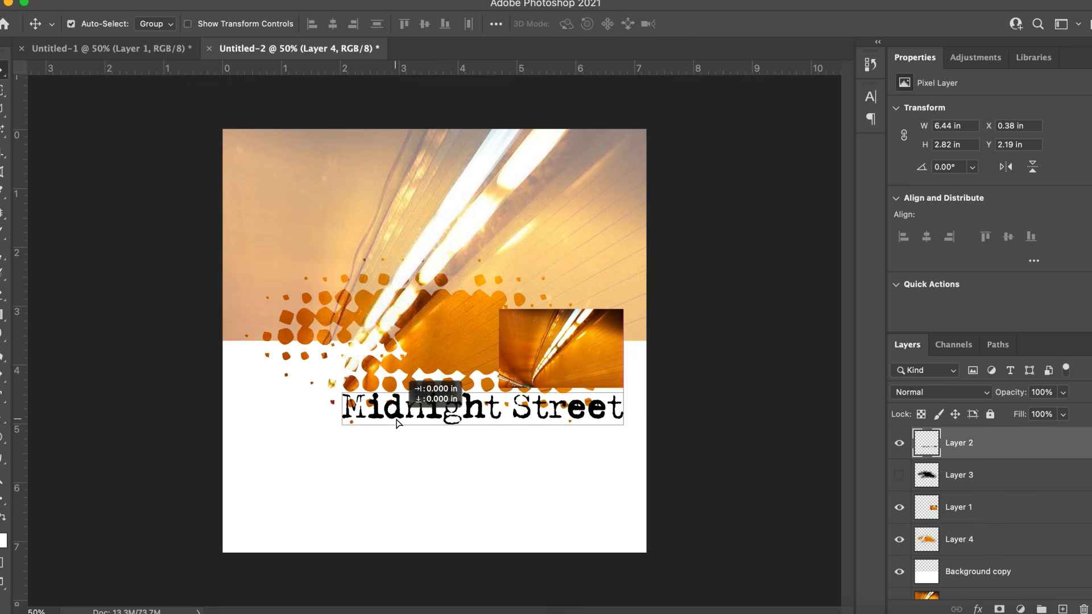
key("super+j")
left_click(121, 1)
left_click(165, 314)
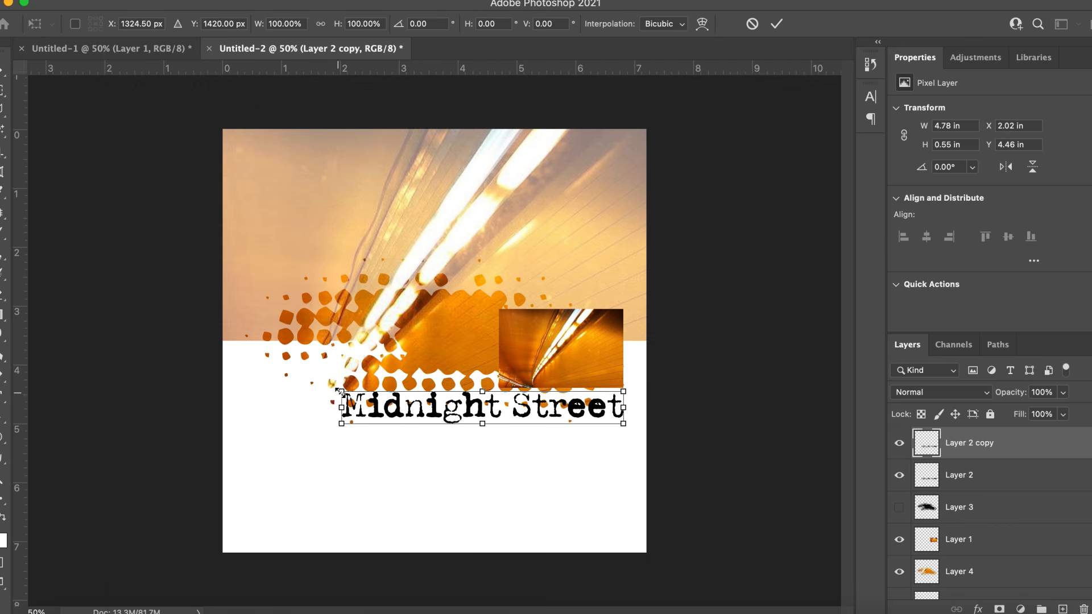
left_click_drag(339, 391, 348, 394)
key("Return")
double_click(1017, 450)
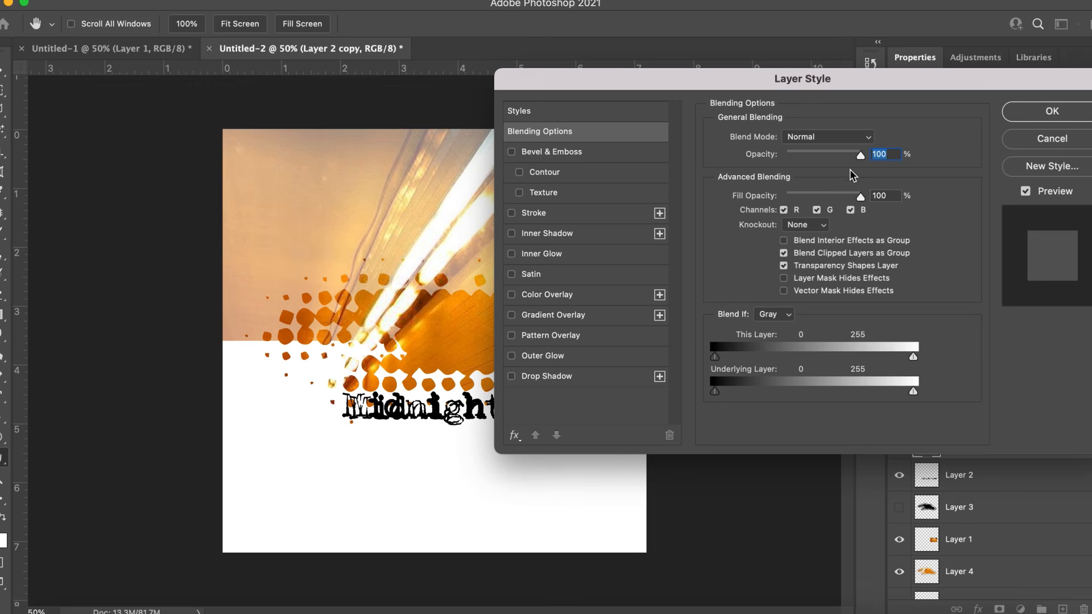
left_click_drag(846, 158, 804, 151)
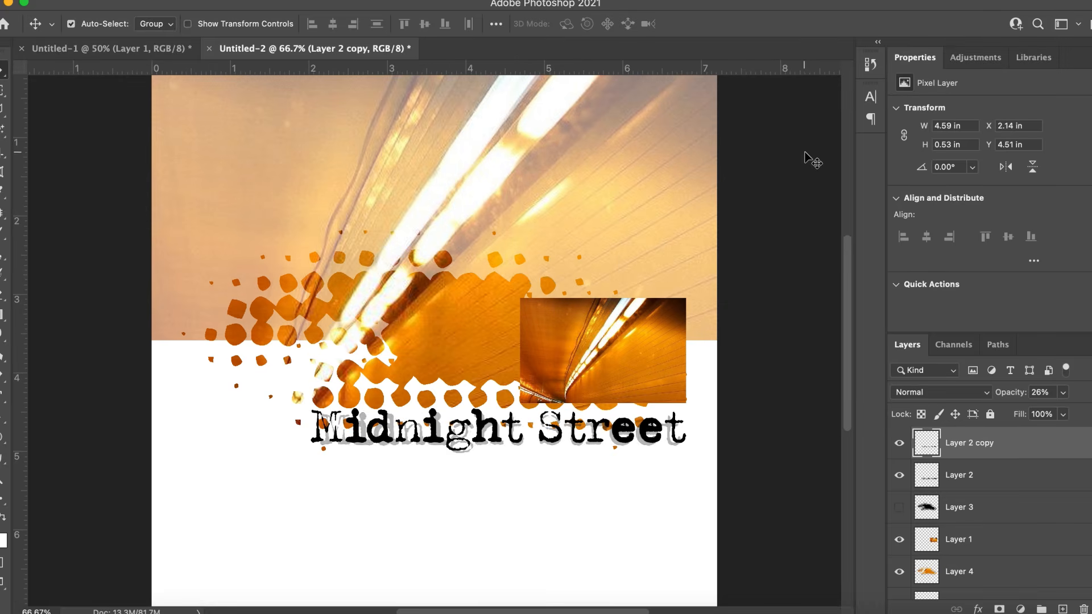
Duplicate the faint title copy and nudge the duplicate right and down to about X 2.23 in, Y 4.58 in
key("Right")
key("Right")
key("Right")
key("Right")
key("Right")
key("Right")
key("Right")
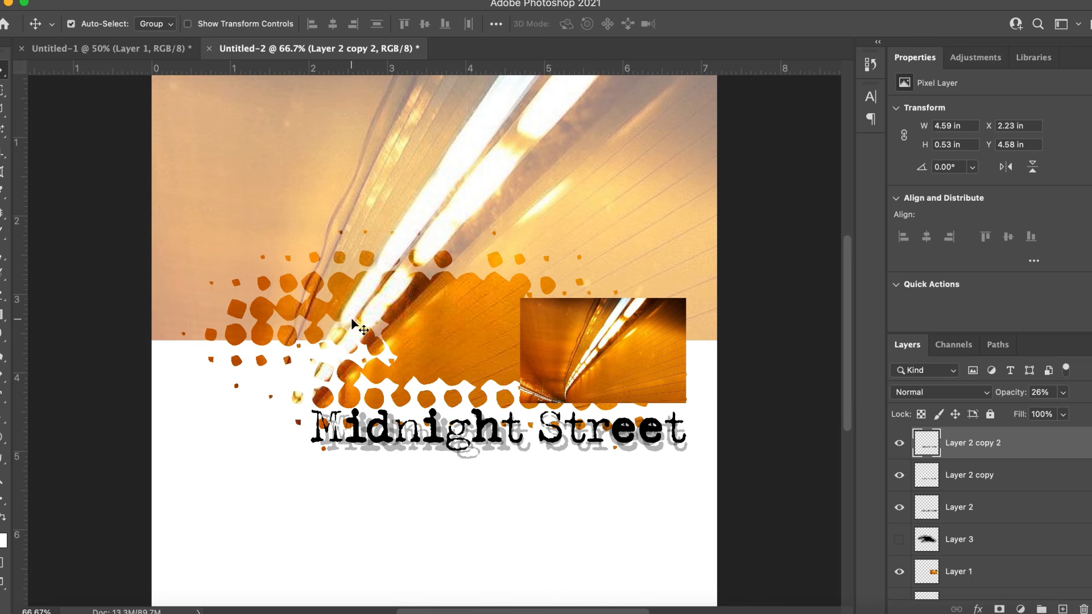
key("super+minus")
key("super+minus")
key("super+equal")
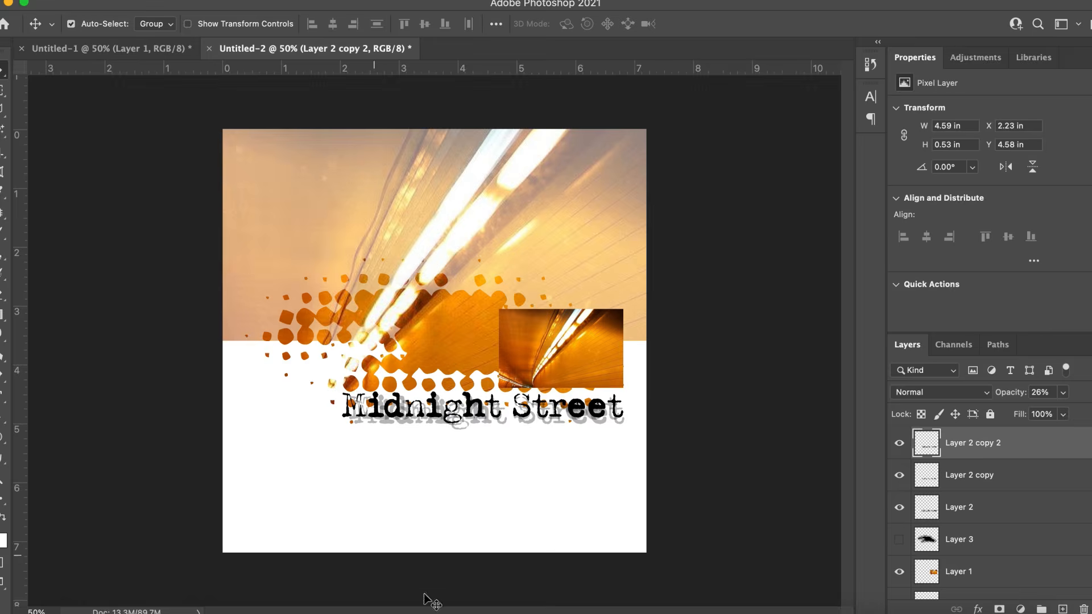
Switch to Illustrator and copy the solid city skyline silhouette from MetroGrunge Vol 2.ai
left_click(467, 612)
scroll(501, 334, "left", 3)
scroll(501, 333, "down", 2)
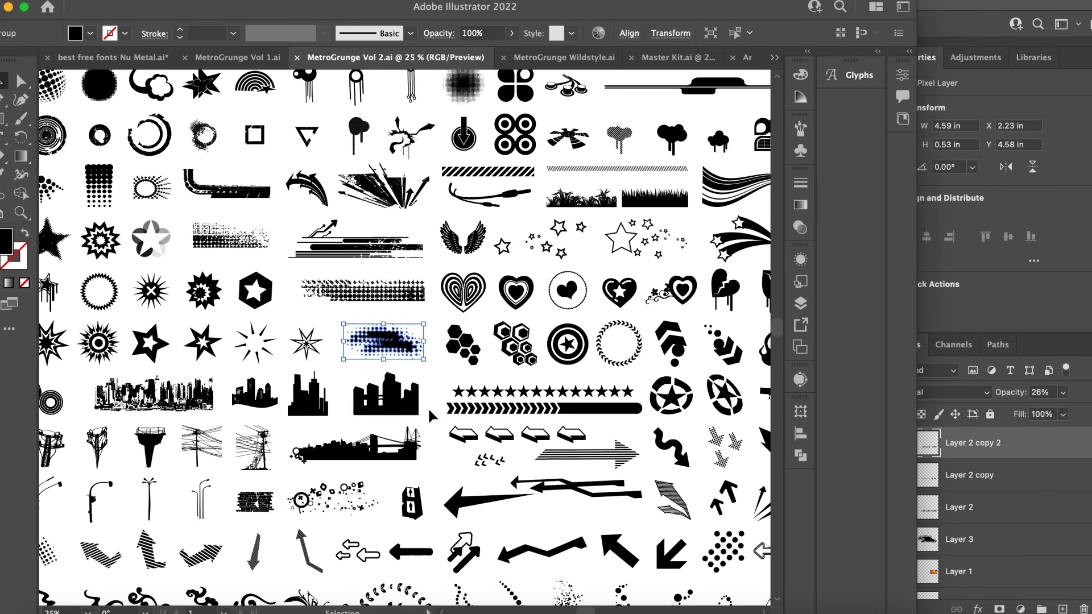
left_click(387, 396)
key("super+c")
Paste the skyline into Photoshop above the halftone cutout, shrink it to about 0.82 in wide and place it near the cover's lower-right corner
left_click(1004, 602)
left_click(1003, 597)
key("super+v")
key("Return")
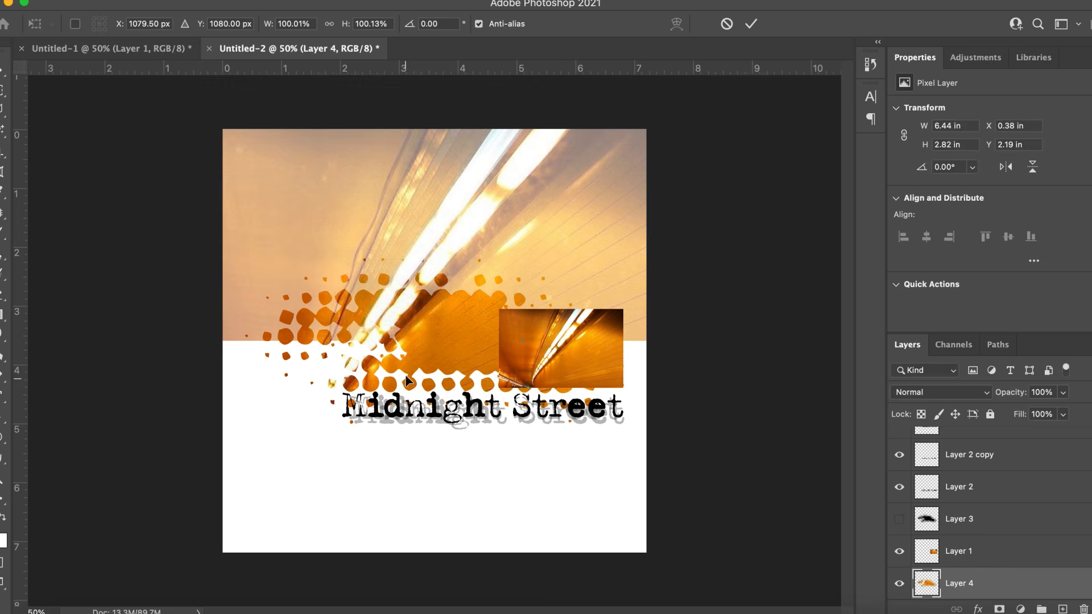
left_click_drag(345, 281, 431, 338)
left_click_drag(477, 372, 578, 499)
left_click_drag(538, 463, 576, 494)
key("Return")
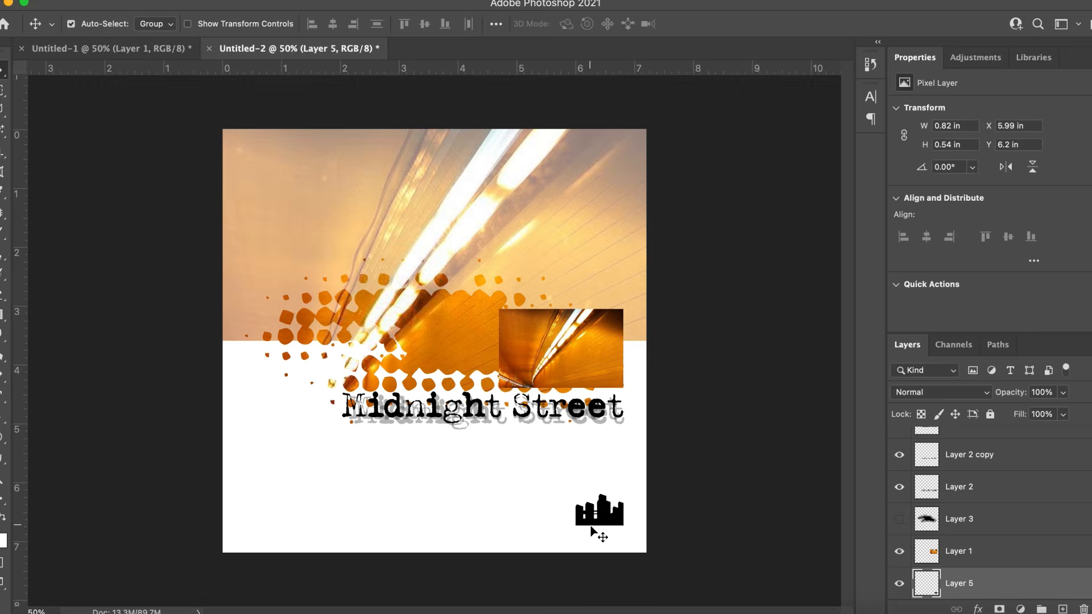
Add the text "VECTOR" below the skyline and set its font to Space Age
key("super+equal")
key("super+equal")
key("super+equal")
scroll(590, 524, "right", 5)
scroll(589, 524, "down", 2)
key("t")
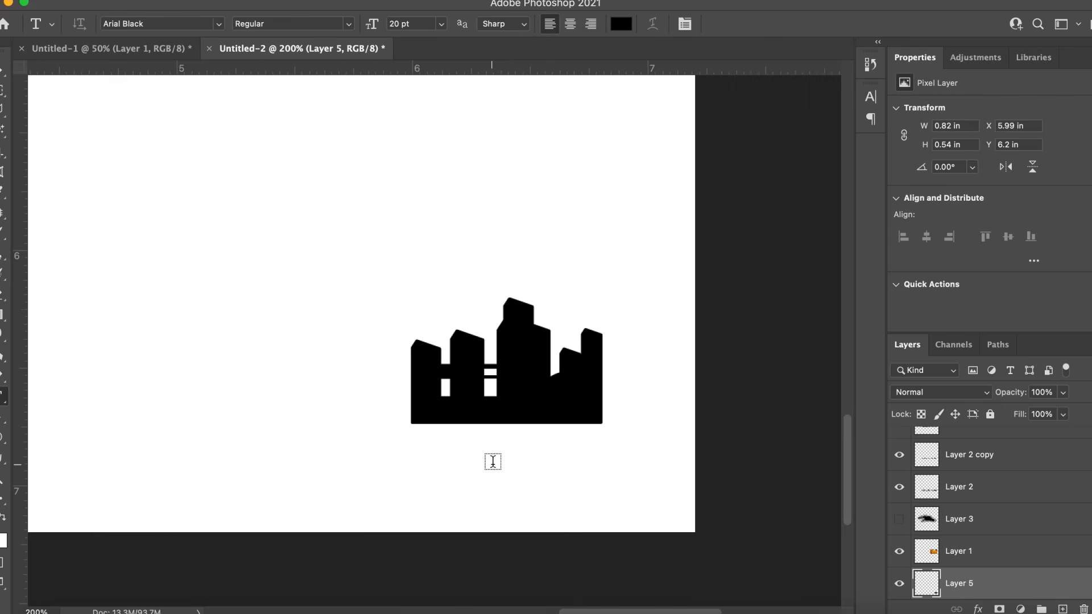
left_click(444, 470)
type("VECTO")
key("super+a")
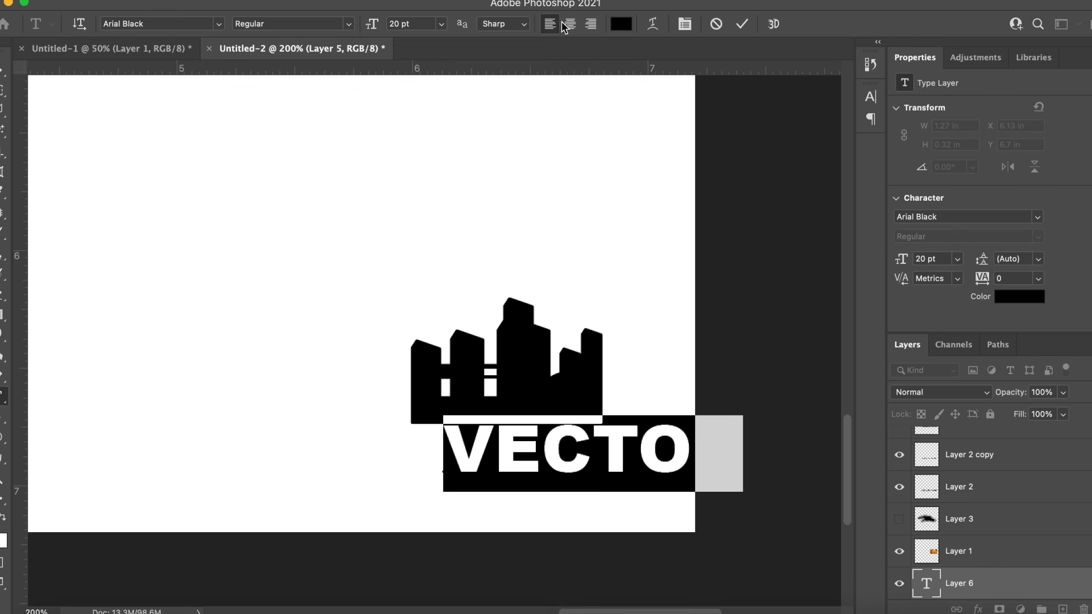
type("space")
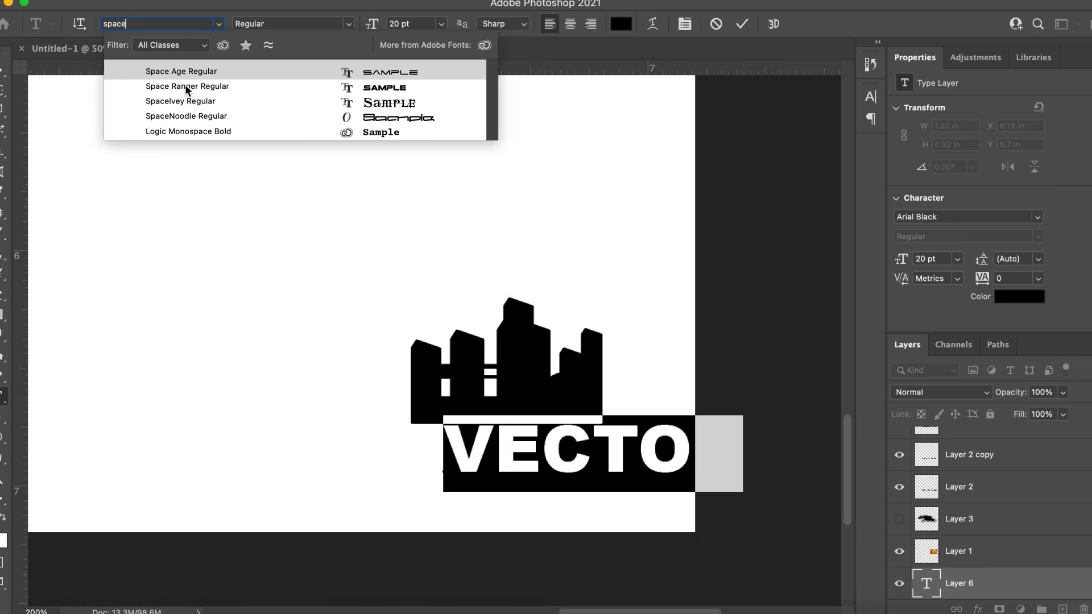
key("Return")
left_click(2, 72)
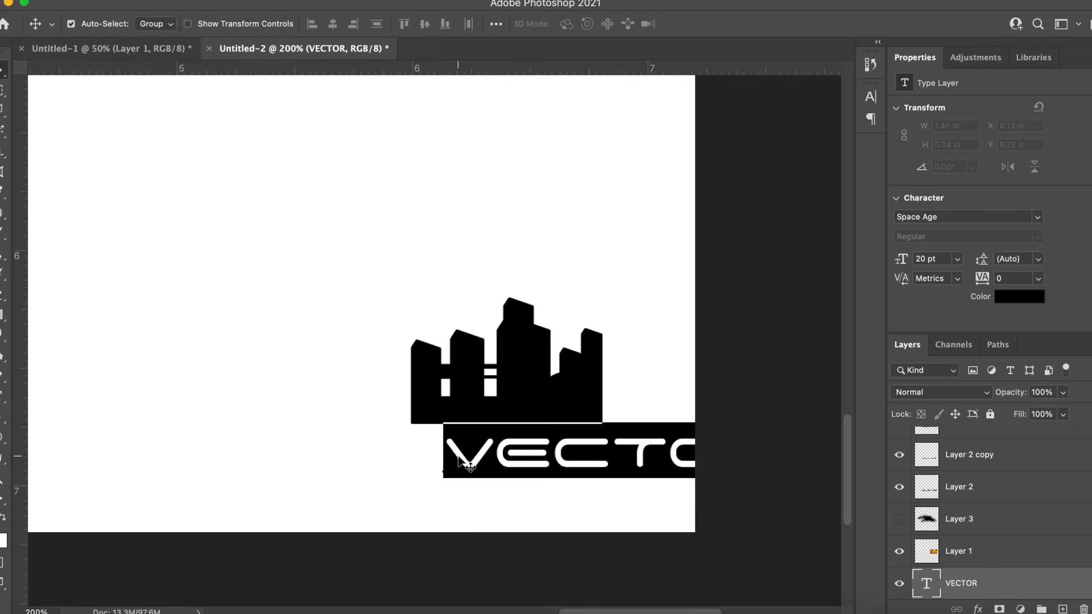
Scale the VECTOR text down to about 0.83 in wide and align it directly beneath the skyline
left_click_drag(465, 462, 430, 447)
left_click(128, 1)
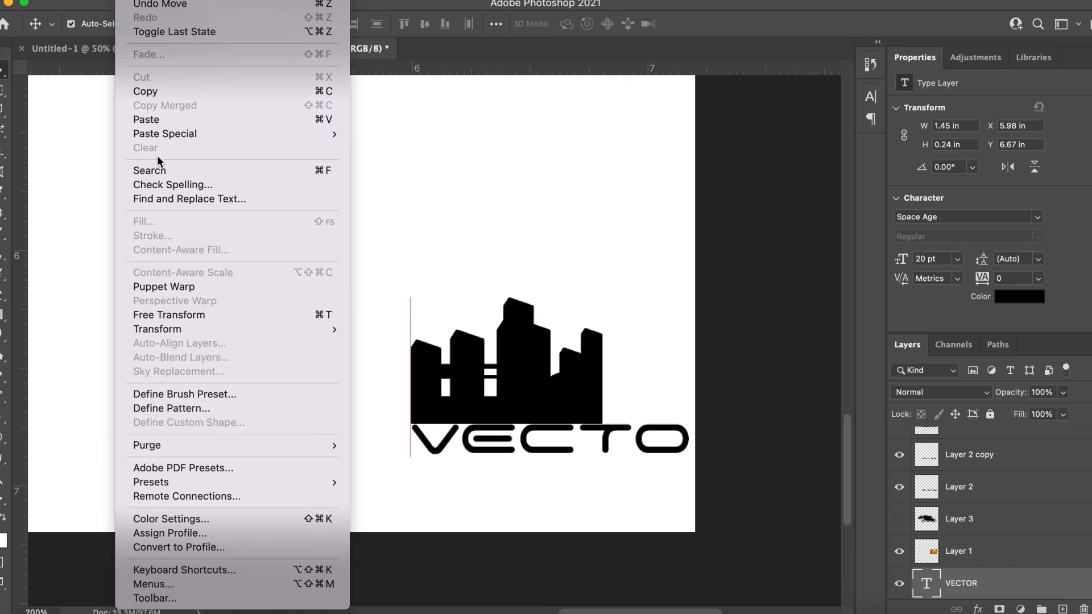
left_click(179, 313)
left_click_drag(755, 458, 606, 441)
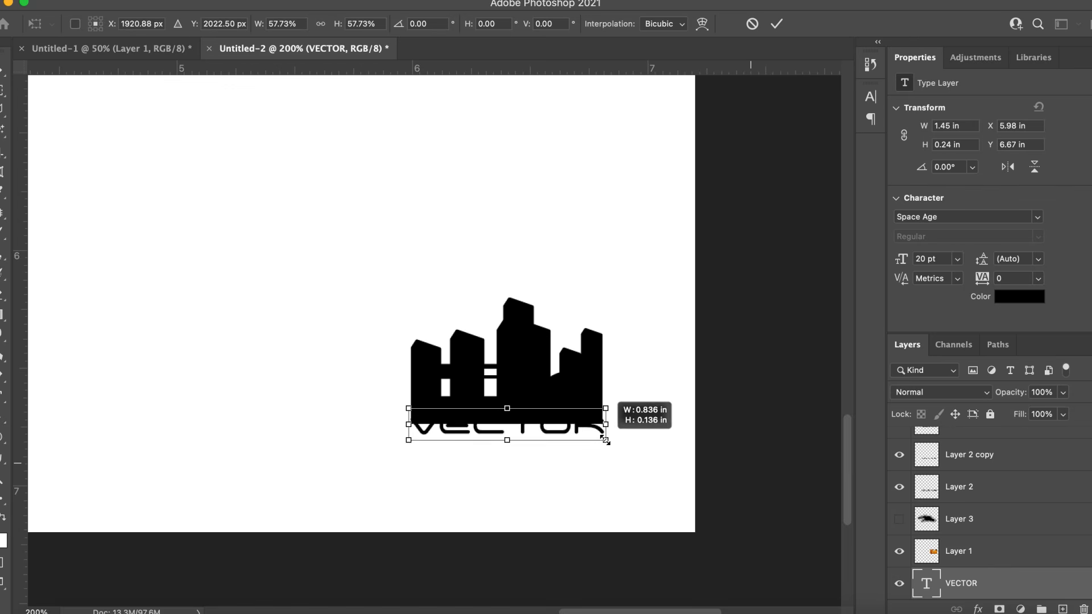
key("Return")
left_click_drag(488, 447, 481, 443)
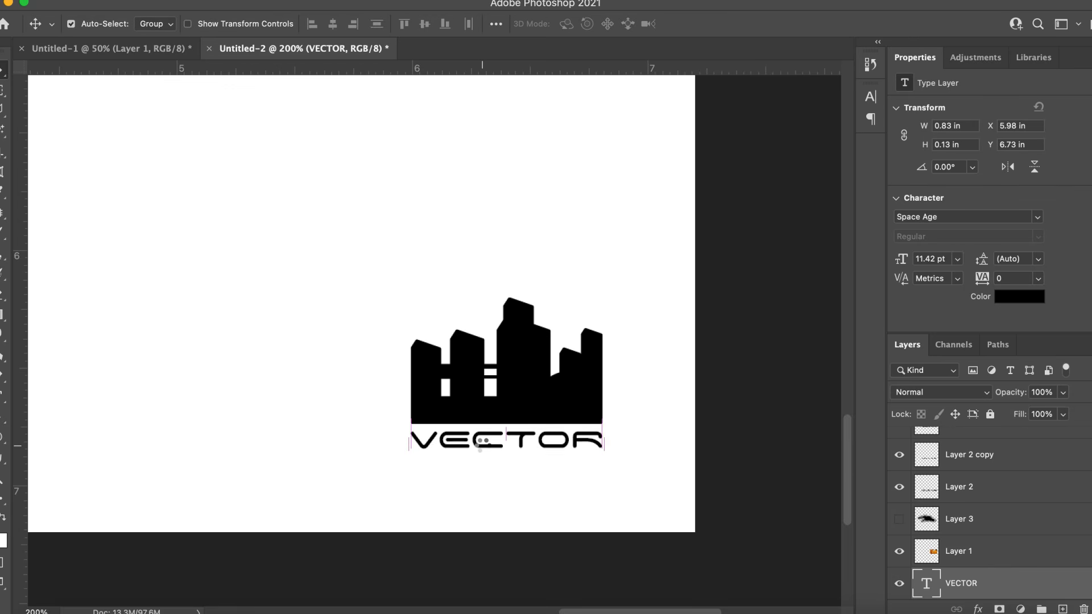
Draw a black rounded rectangle about 273 by 213 px with 10 px corners around the skyline and VECTOR text
left_click(3, 437)
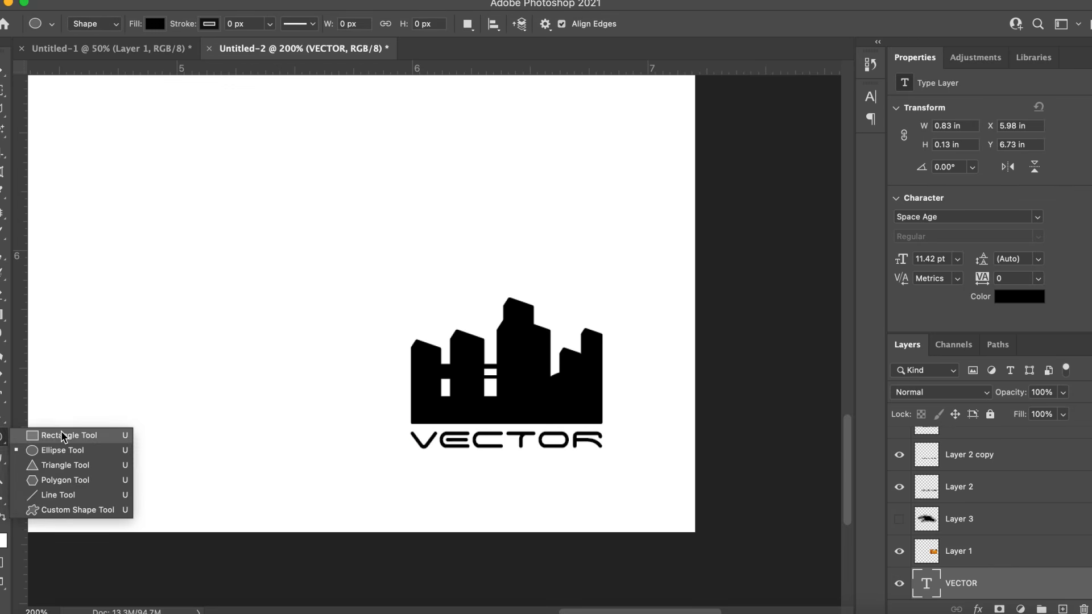
left_click(61, 431)
left_click_drag(401, 456, 614, 289)
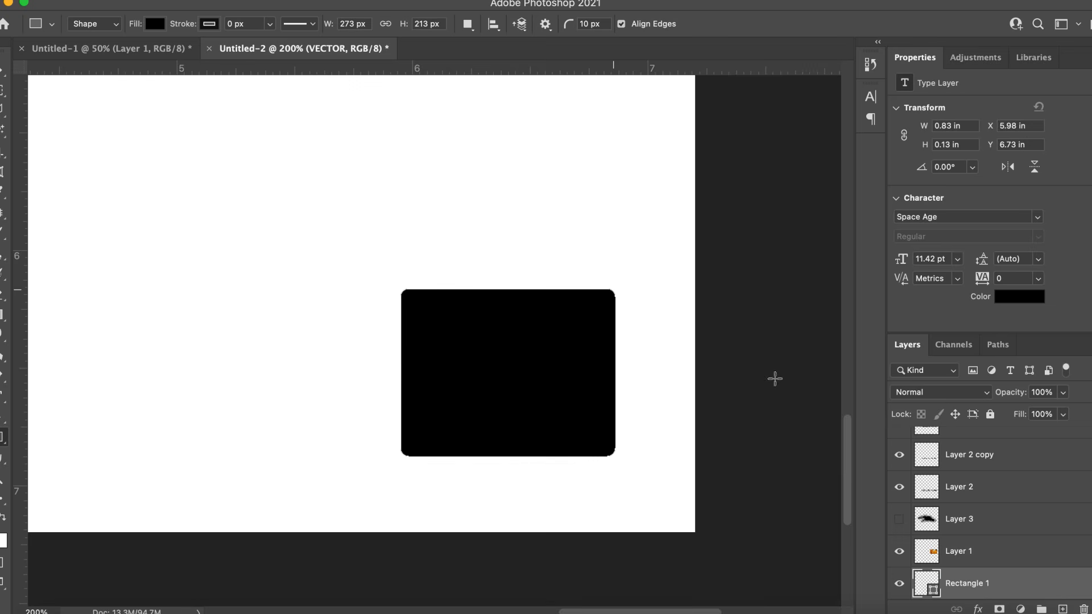
Give the rounded rectangle an 8 px black outside stroke, with fill opacity 0% and layer opacity 100%
left_click_drag(859, 155, 656, 155)
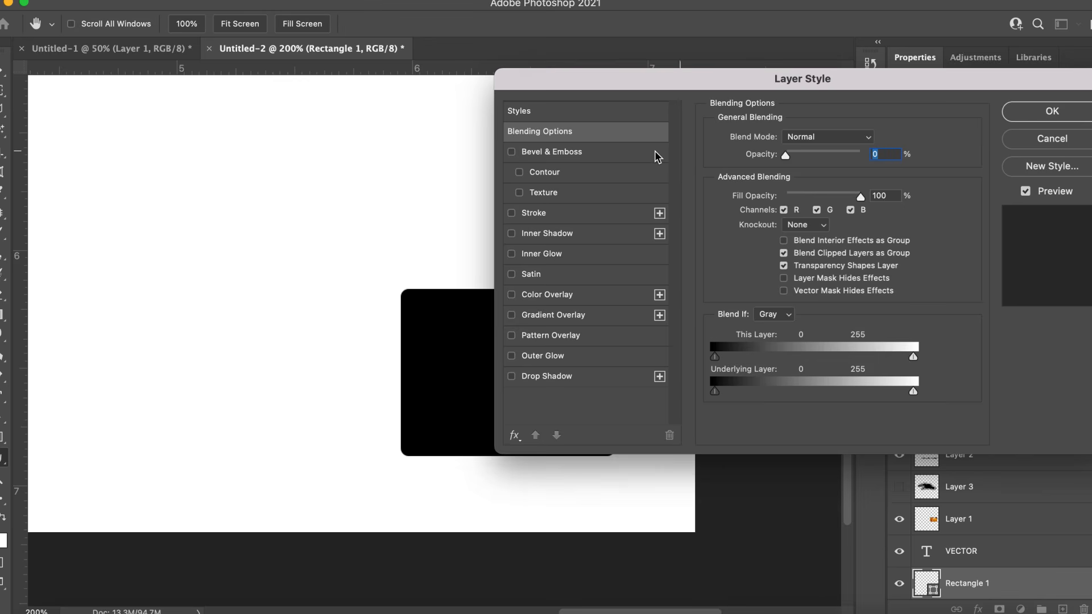
left_click(576, 214)
left_click(748, 254)
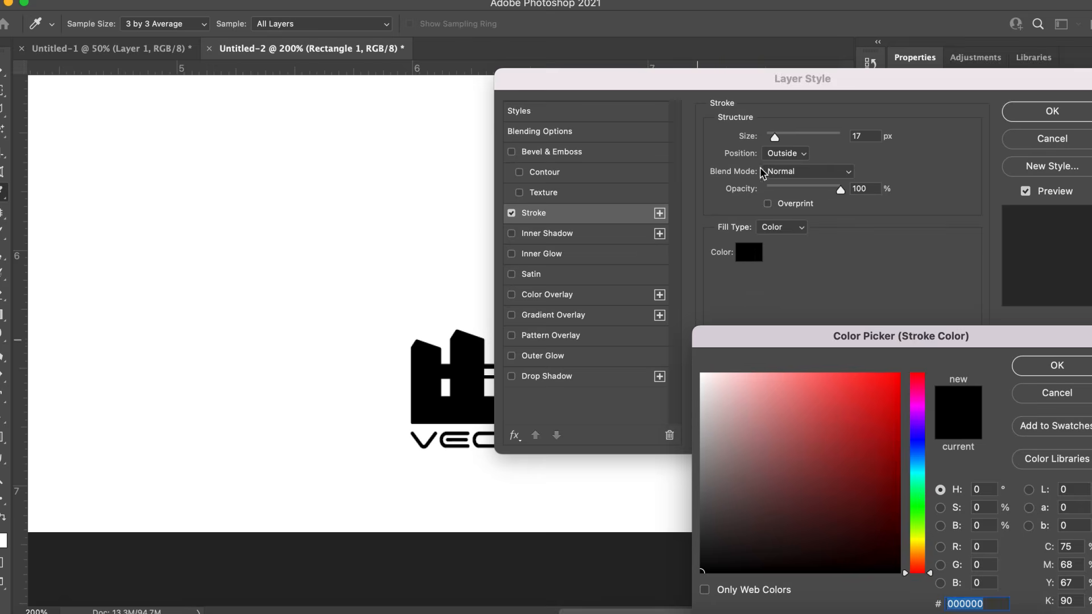
key("Return")
left_click(568, 131)
left_click_drag(788, 155, 853, 190)
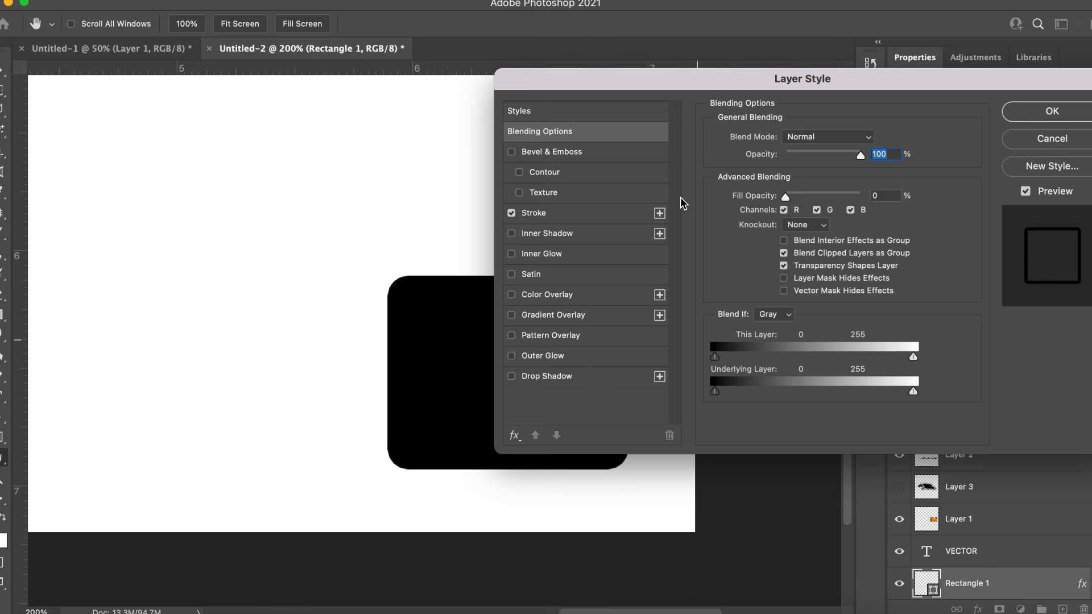
left_click(565, 213)
left_click_drag(775, 137, 773, 140)
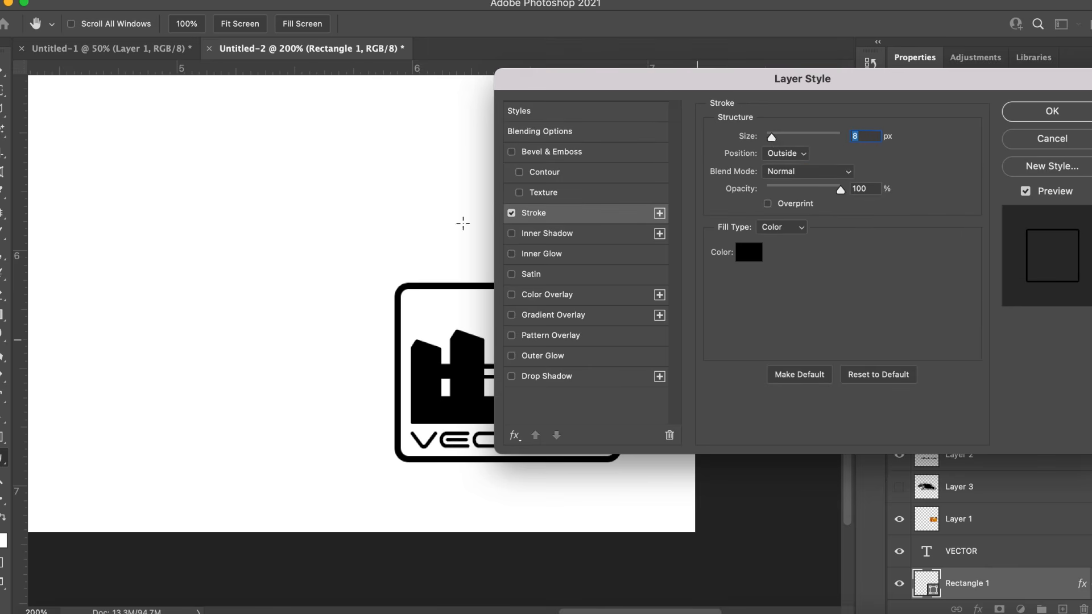
key("Return")
Try to select all layers of the cover, duplicate them and merge the duplicates into one layer
key("super+minus")
key("super+minus")
key("super+minus")
key("super+minus")
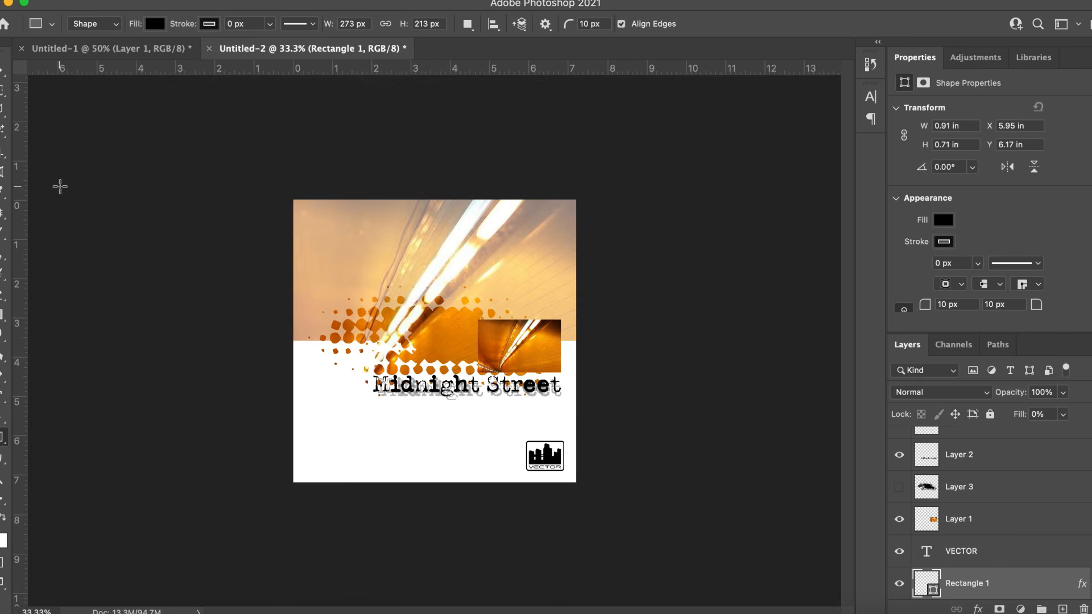
left_click(2, 71)
scroll(1048, 551, "up", 3)
scroll(1048, 551, "down", 8)
left_click(1018, 589)
scroll(1012, 512, "up", 8)
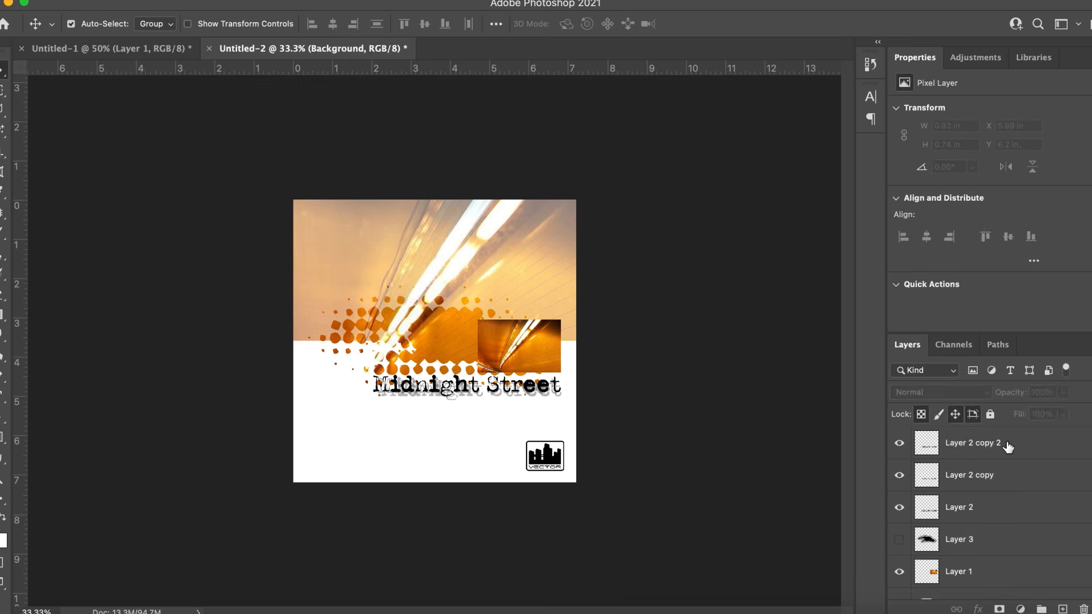
left_click(1006, 445, "shift")
key("super+j")
key("super+e")
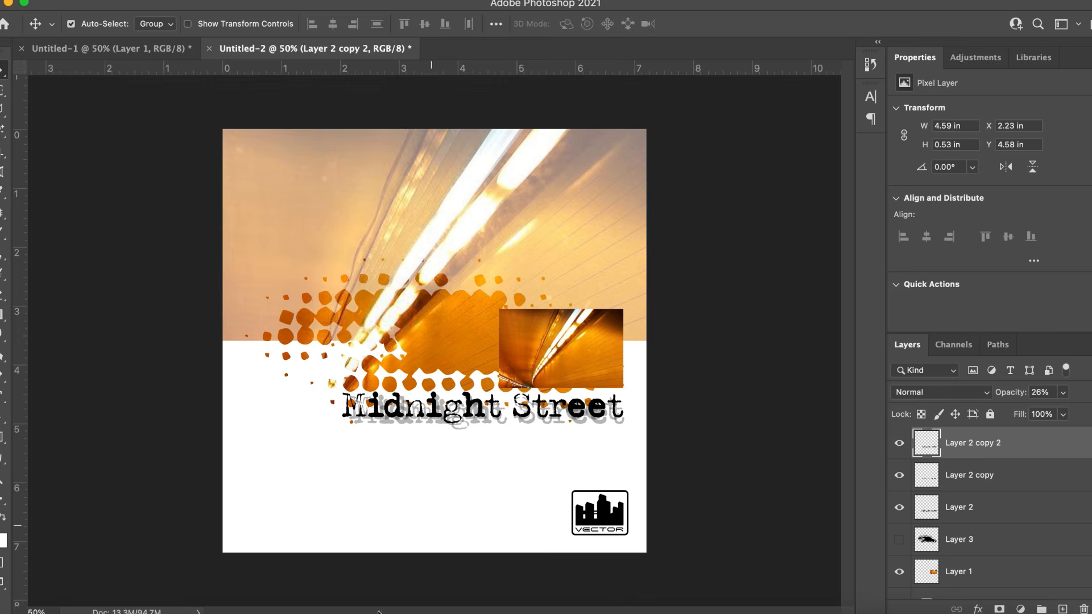
Switch to Illustrator, examine the Midnight Street text's typeface in the best free fonts document, and return to Layer 2 copy in Photoshop
left_click(548, 605)
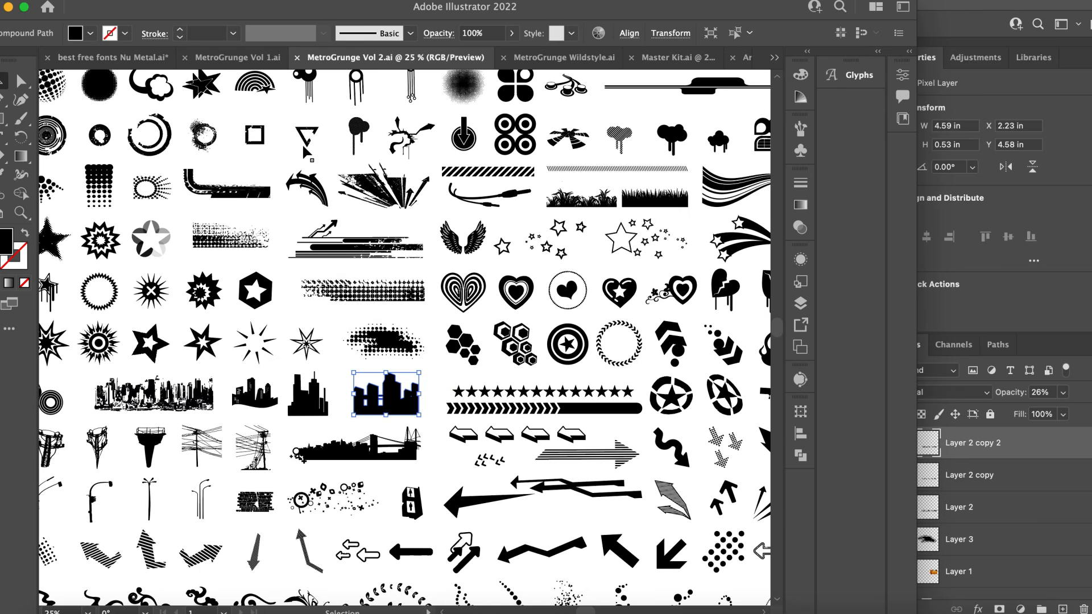
left_click(247, 57)
left_click(109, 58)
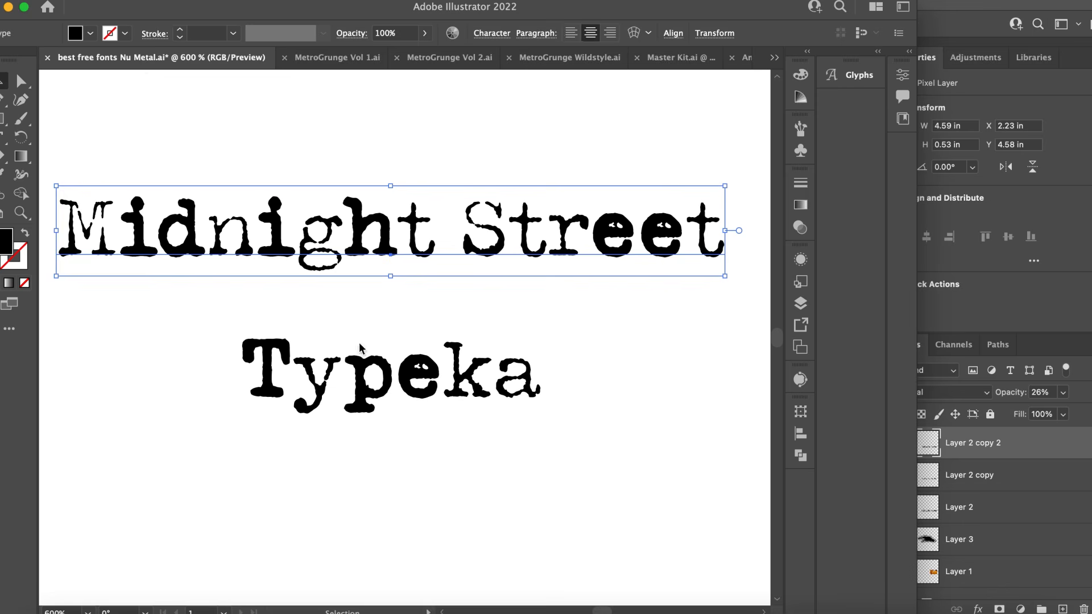
left_click(358, 300)
left_click(969, 475)
key("t")
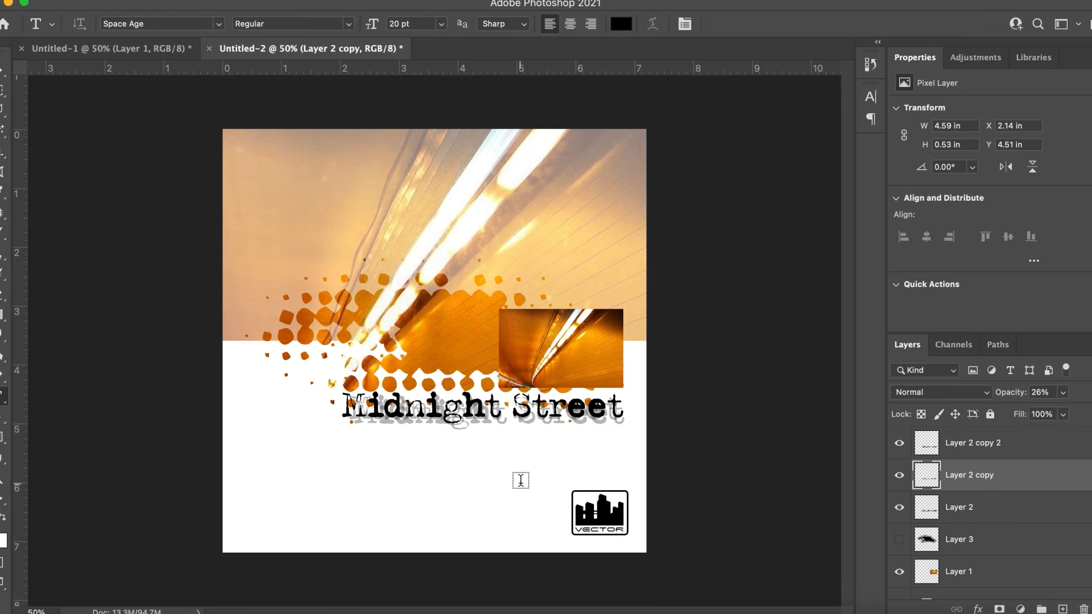
left_click(520, 481)
left_click(2, 72)
key("super+z")
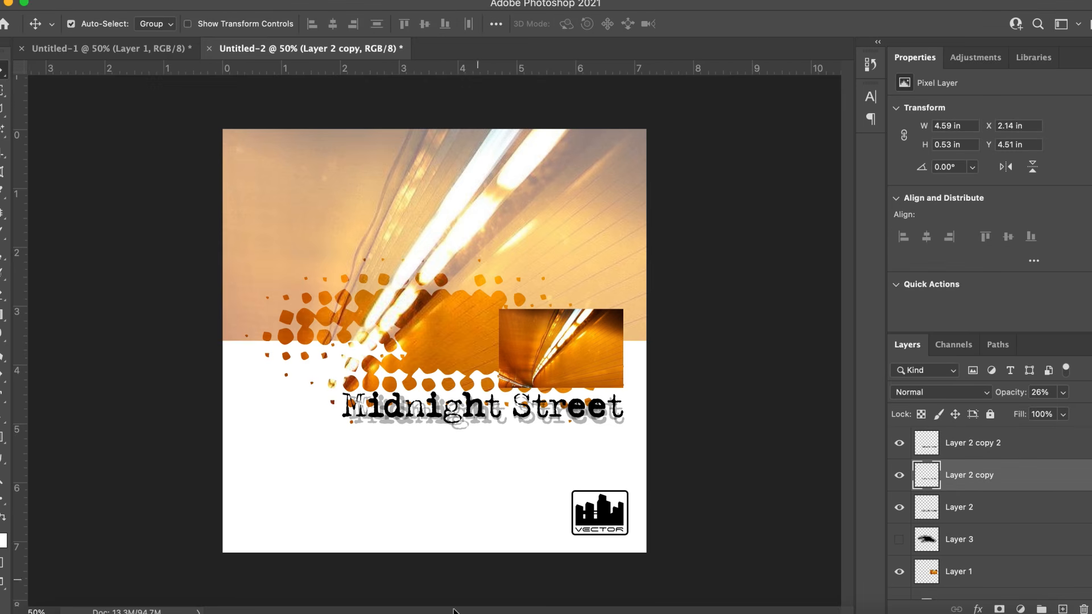
Add the subtitle "Music From The Motion Picture" in 20 pt Typeka Mix and align its right edge beneath the Midnight Street title
key("t")
left_click(378, 452)
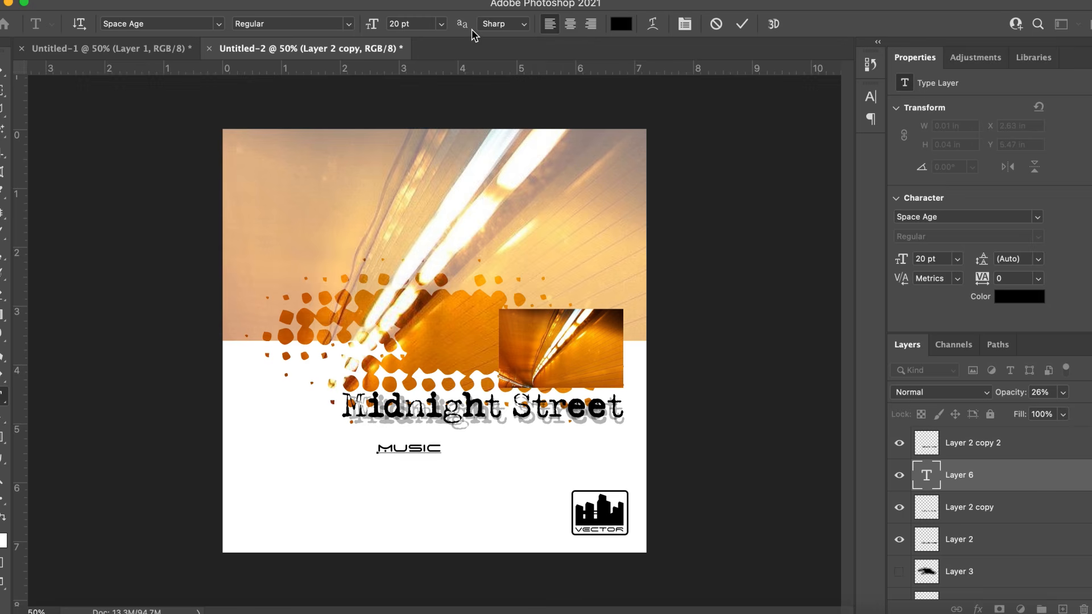
type("typ")
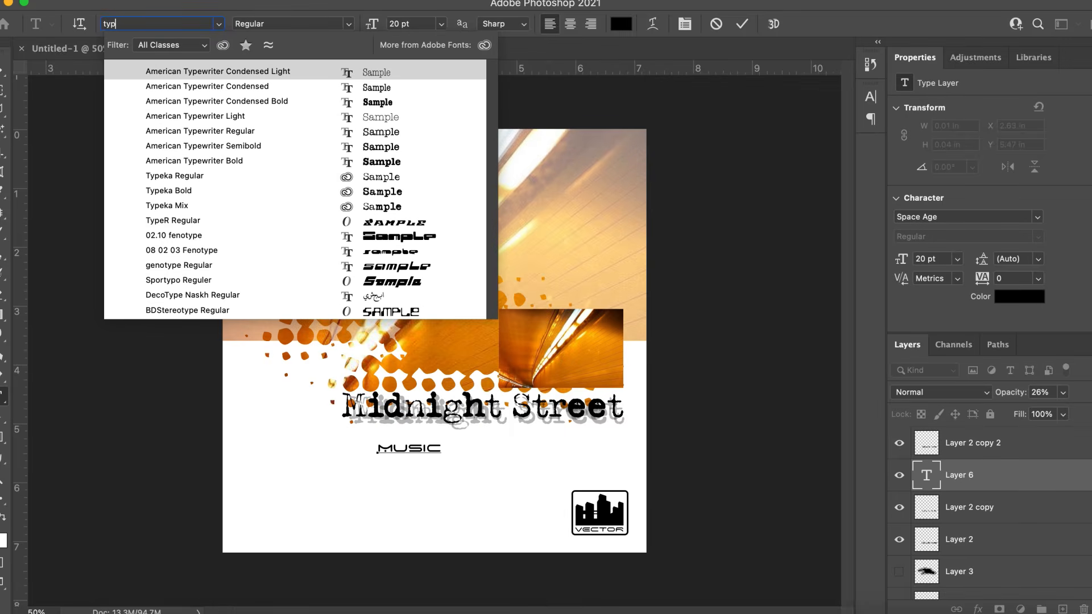
type("eka")
left_click(170, 101)
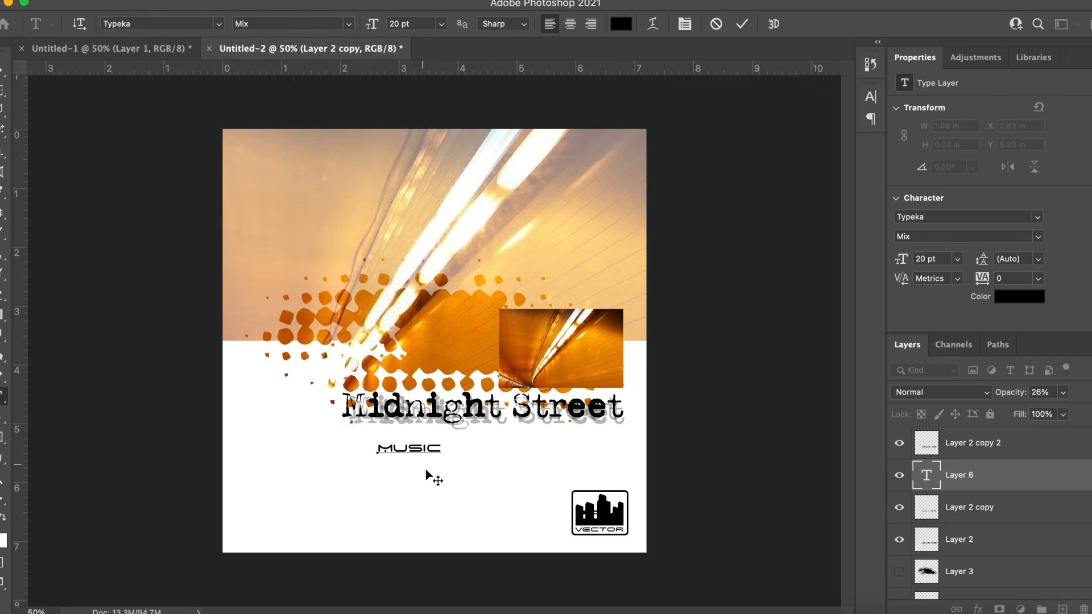
left_click(171, 24)
type("typeka")
left_click(148, 98)
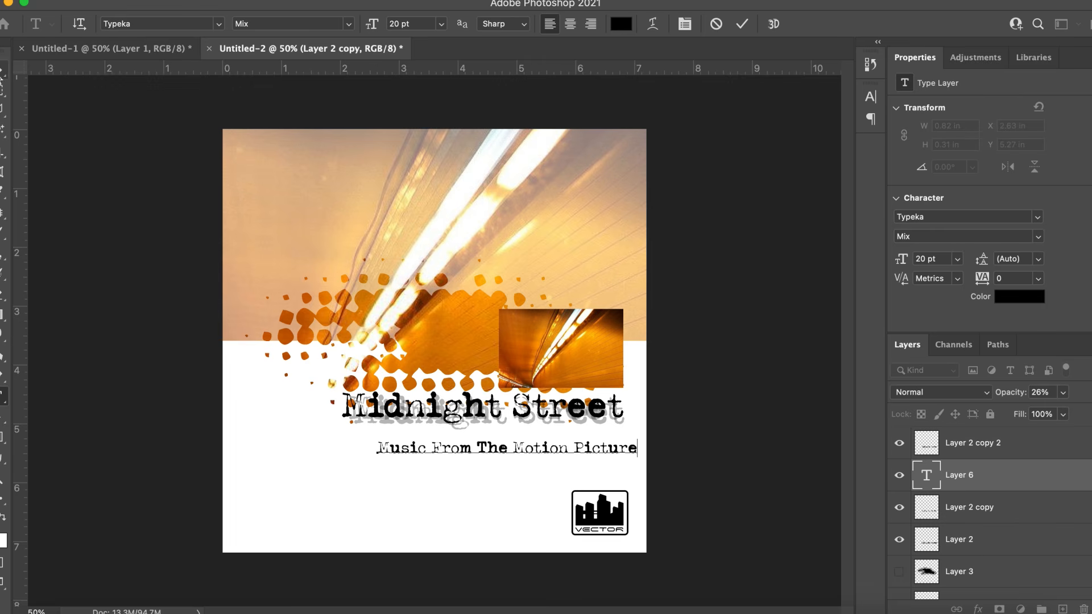
key("ctrl+Return")
key("v")
left_click_drag(485, 453, 469, 430)
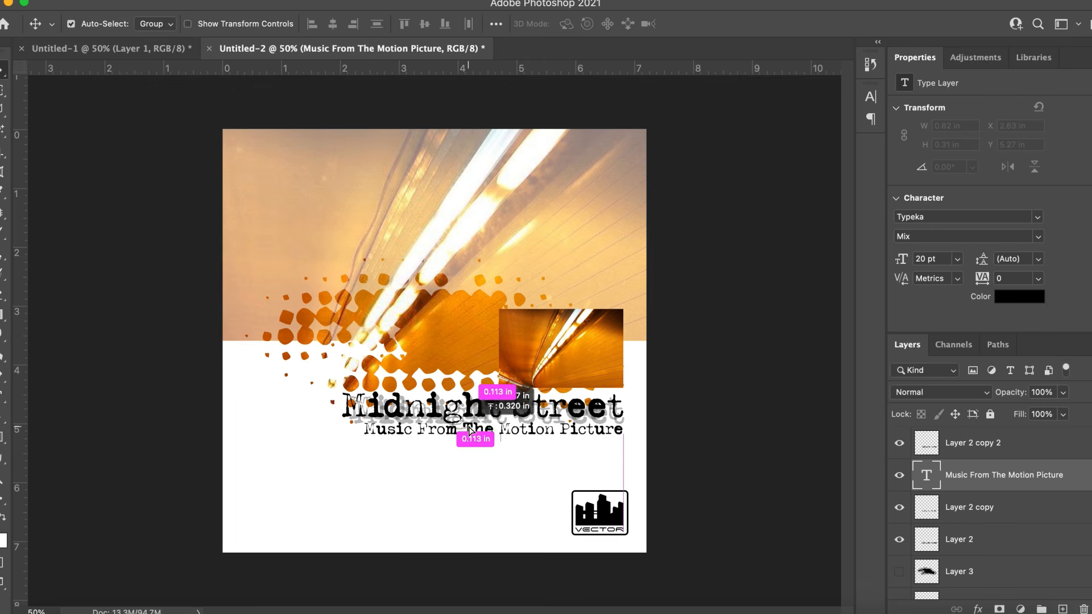
Duplicate the subtitle, scale the copy down to about 4.31 in wide with its right edge kept aligned, and set its opacity to 53%
key("ctrl+j")
left_click(188, 319)
key("ctrl+plus")
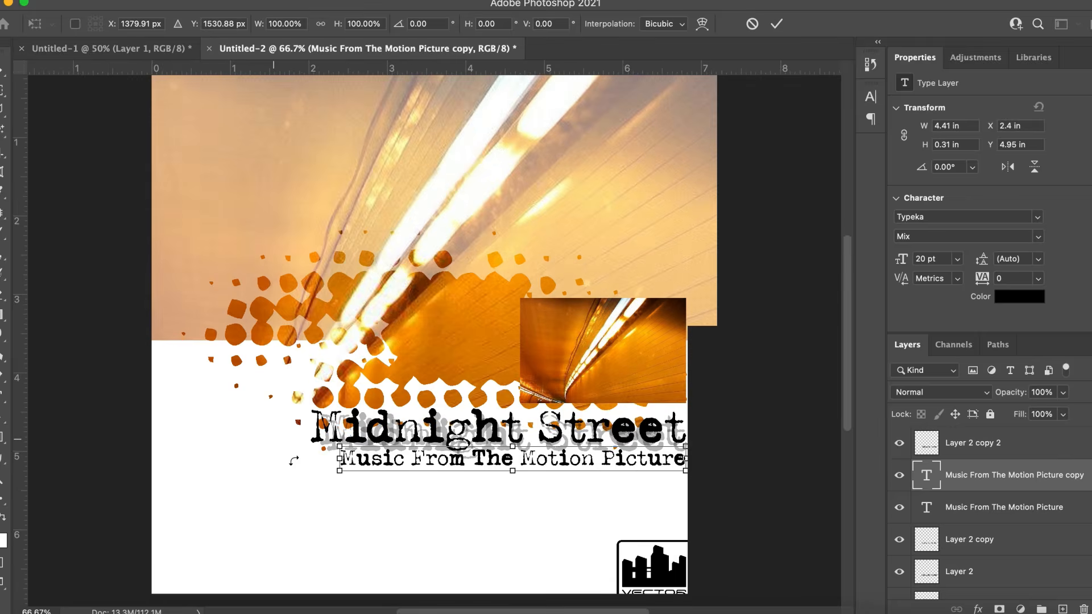
key("super+plus")
left_click_drag(293, 499, 304, 501)
key("Return")
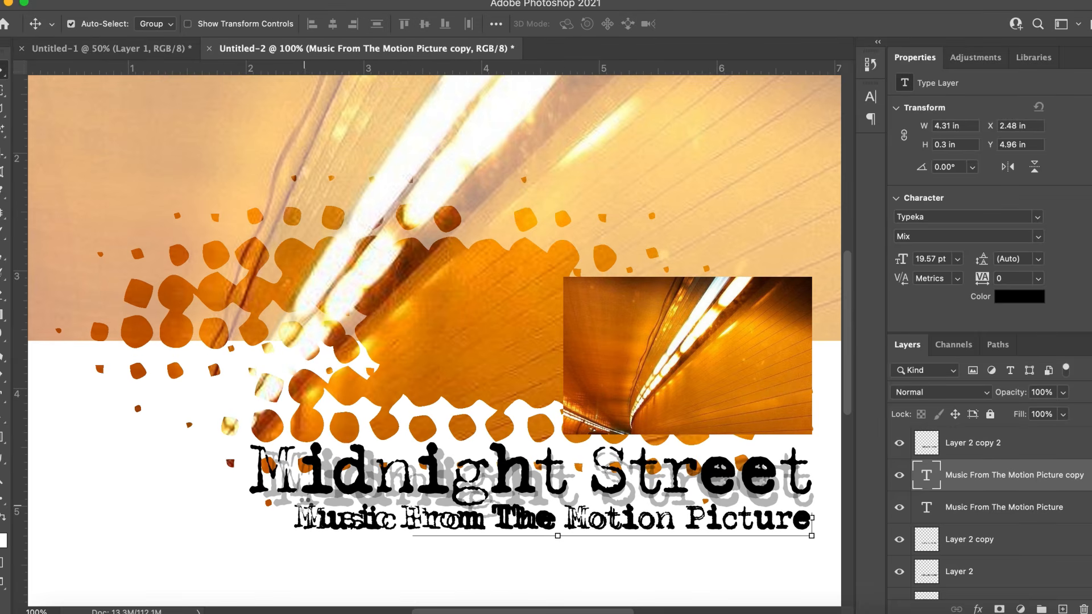
double_click(1084, 490)
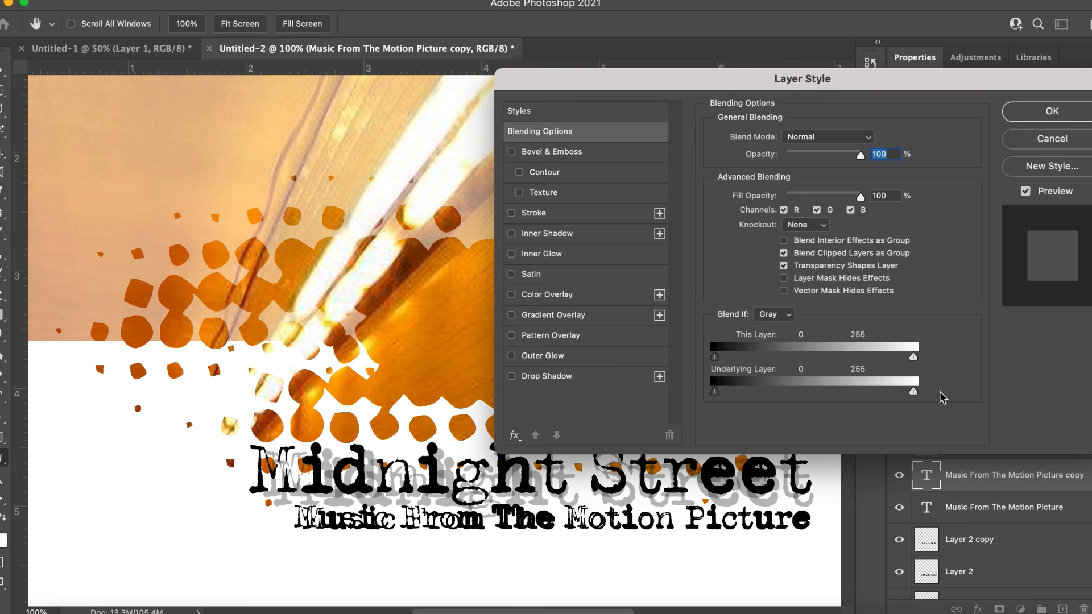
left_click(825, 153)
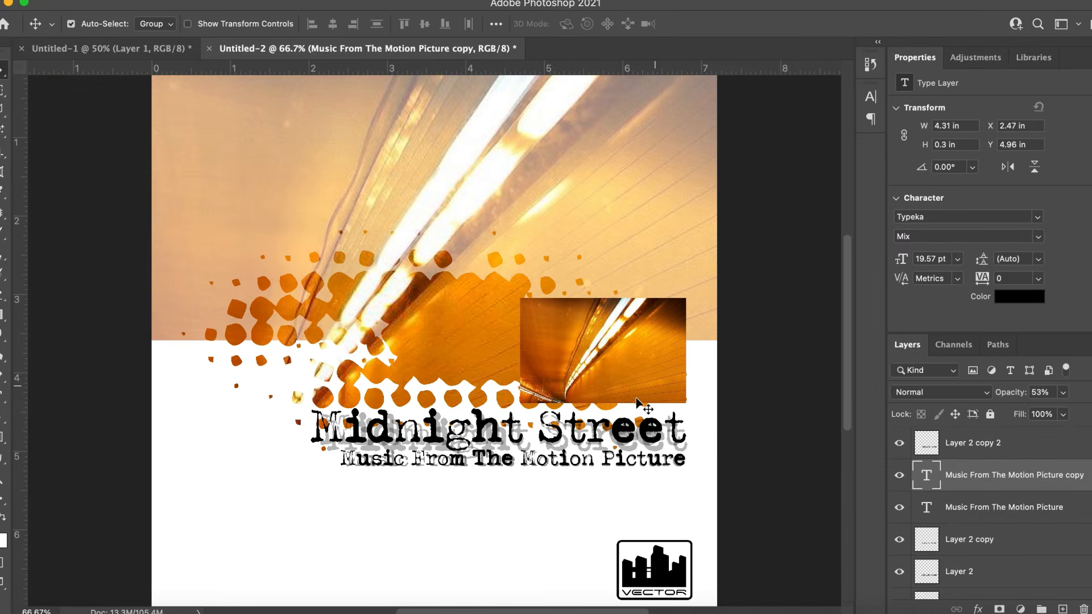
Duplicate all the layers of the Midnight Street cover and merge the duplicates into one layer
key("super+minus")
scroll(989, 540, "down", 3)
left_click(992, 594)
left_click(994, 439, "shift")
key("super+j")
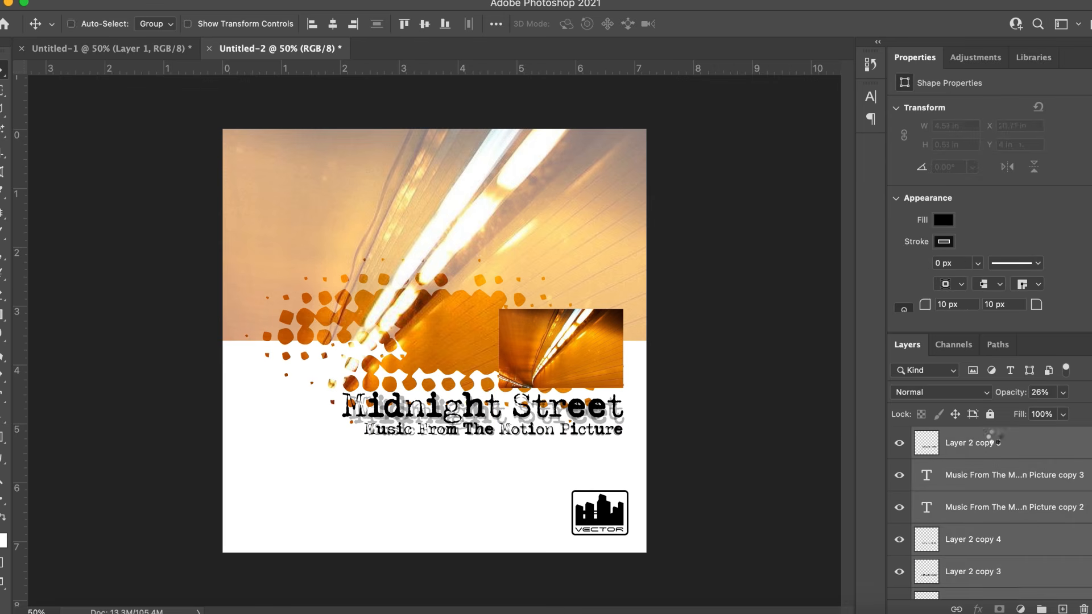
left_click(211, 2)
left_click(261, 529)
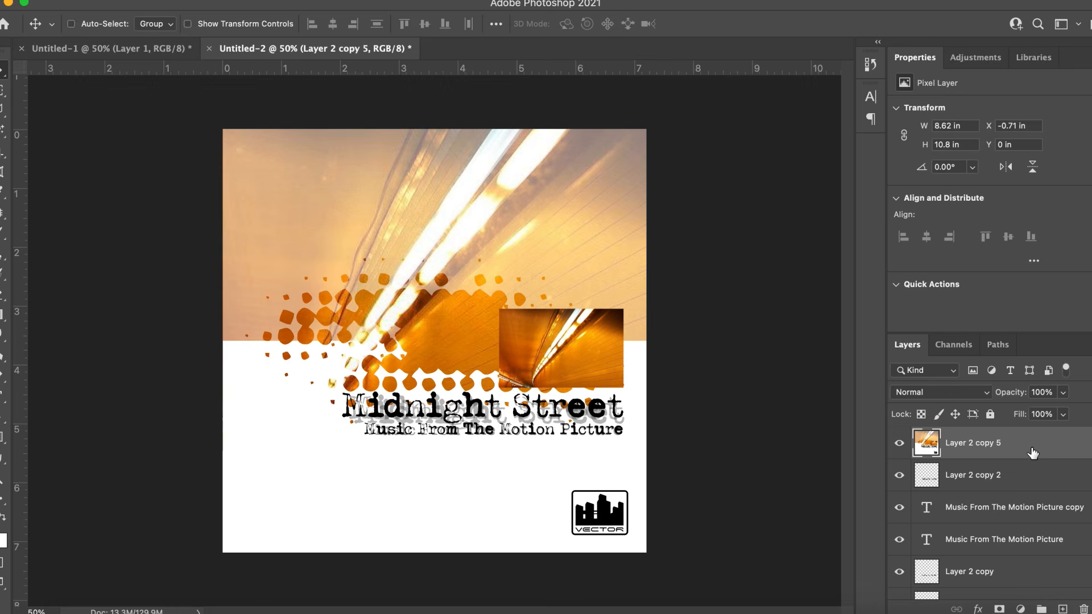
Duplicate the merged cover layer, apply the Color Halftone filter to the copy and lower its opacity to about 52%
key("super+j")
left_click(329, 2)
left_click(364, 7)
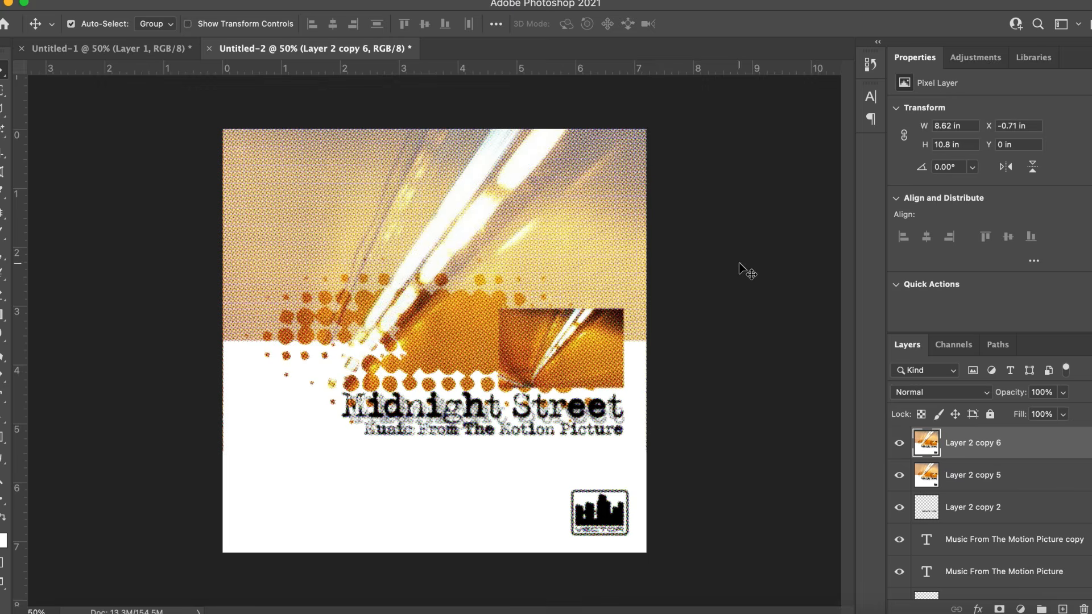
double_click(1032, 454)
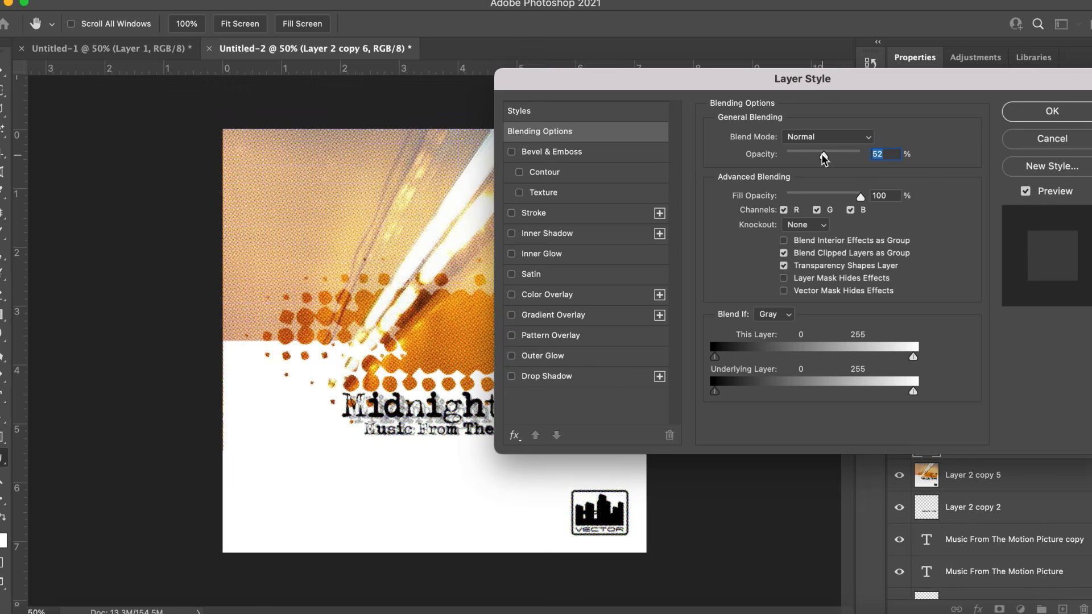
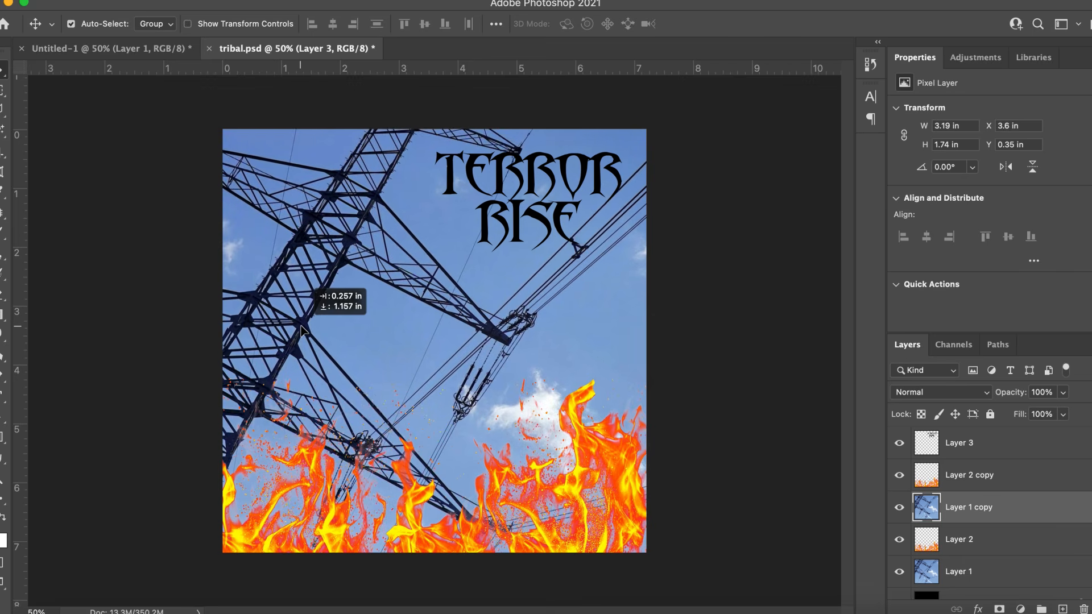
Scale the pylon photo on Layer 1 copy in tribal.psd up to about 107%
key("super+minus")
key("super+minus")
left_click(128, 0)
left_click(187, 315)
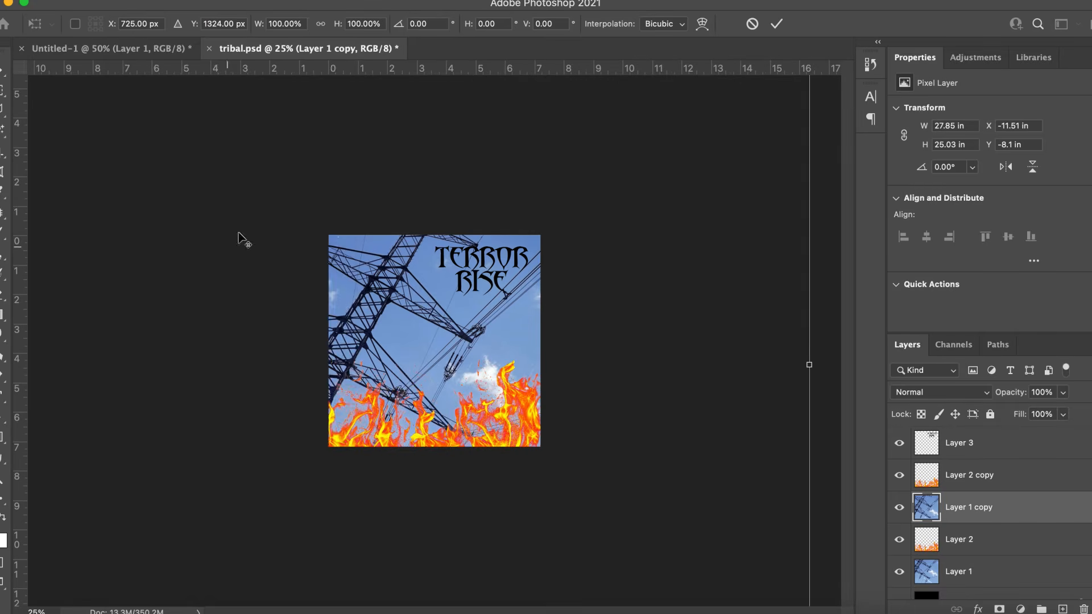
key("super+minus")
left_click_drag(627, 170, 637, 157)
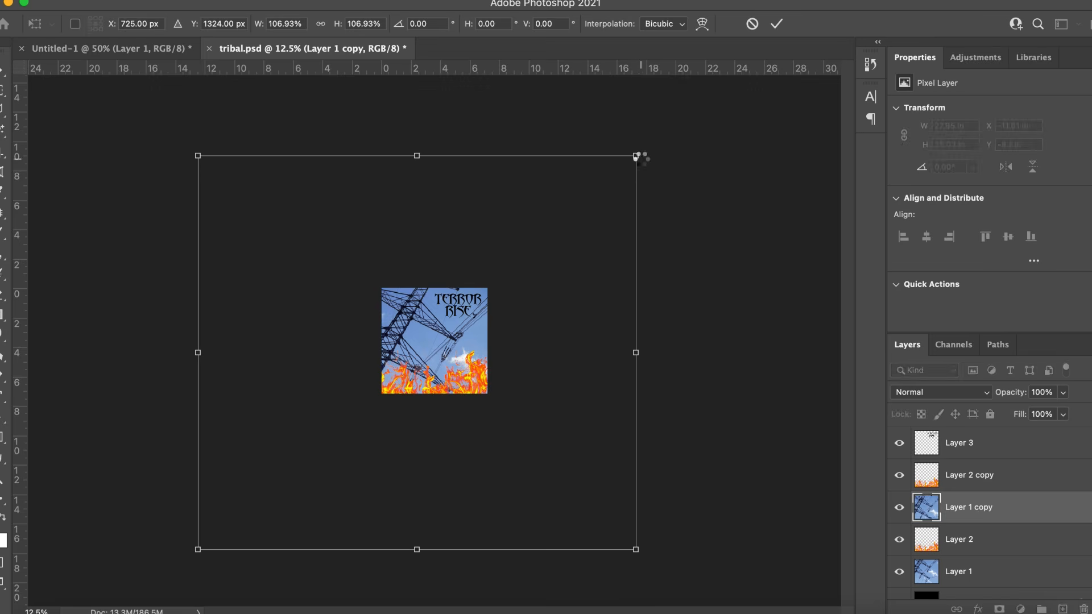
key("Return")
Move the TERROR RISE title and the Layer 1 copy photo down together by about 0.35 in
left_click(963, 448, "super")
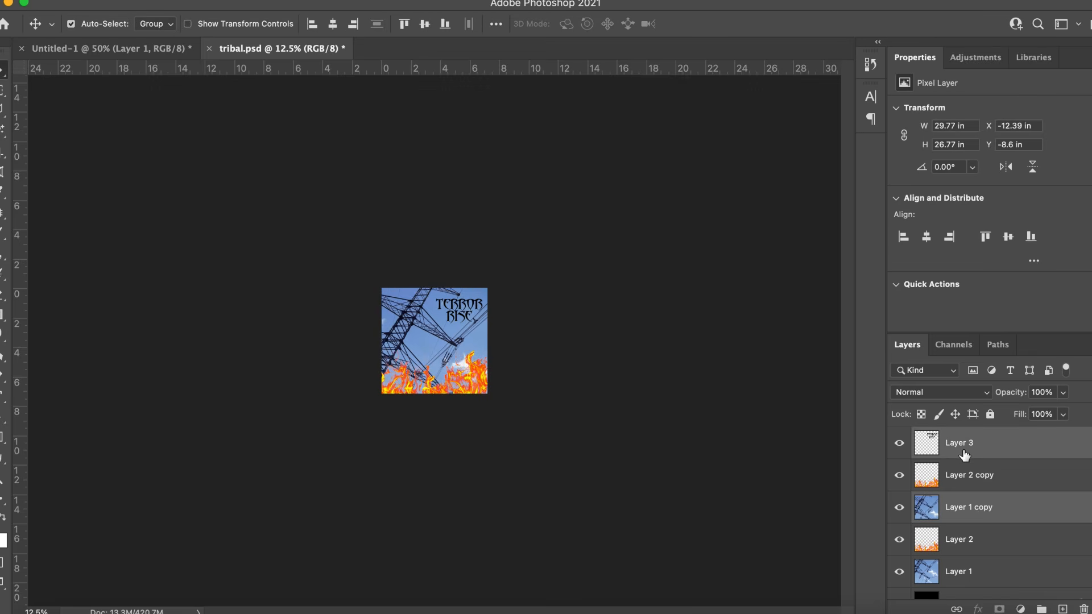
key("super+plus")
key("super+plus")
key("super+plus")
key("super+plus")
Duplicate the flames on Layer 2 copy and hide the original Layer 2 copy
left_click(1010, 546)
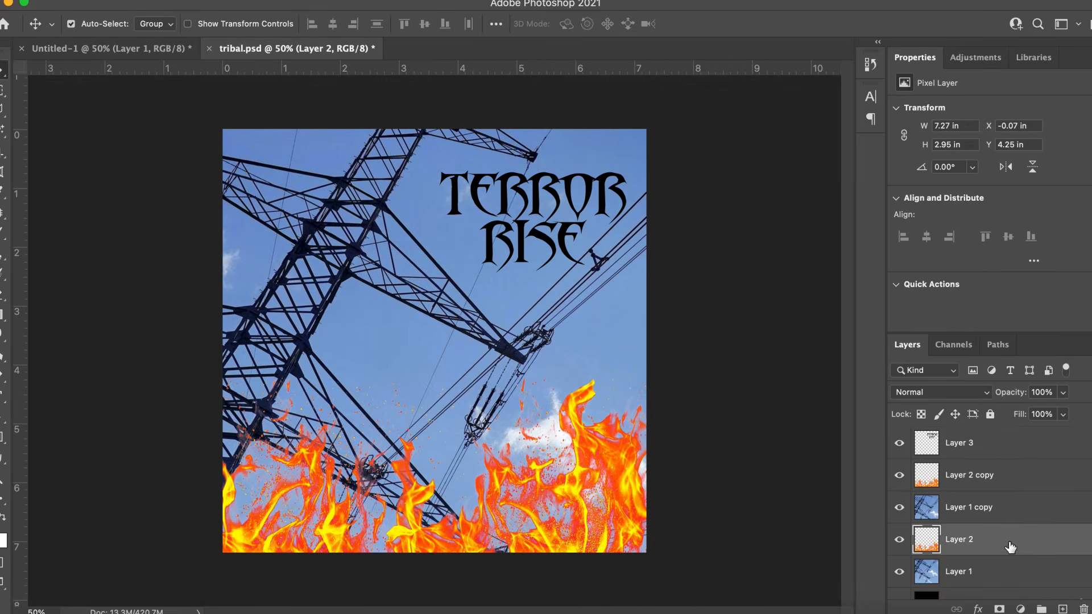
left_click(996, 484)
key("super+j")
left_click(898, 510)
key("super+minus")
key("super+minus")
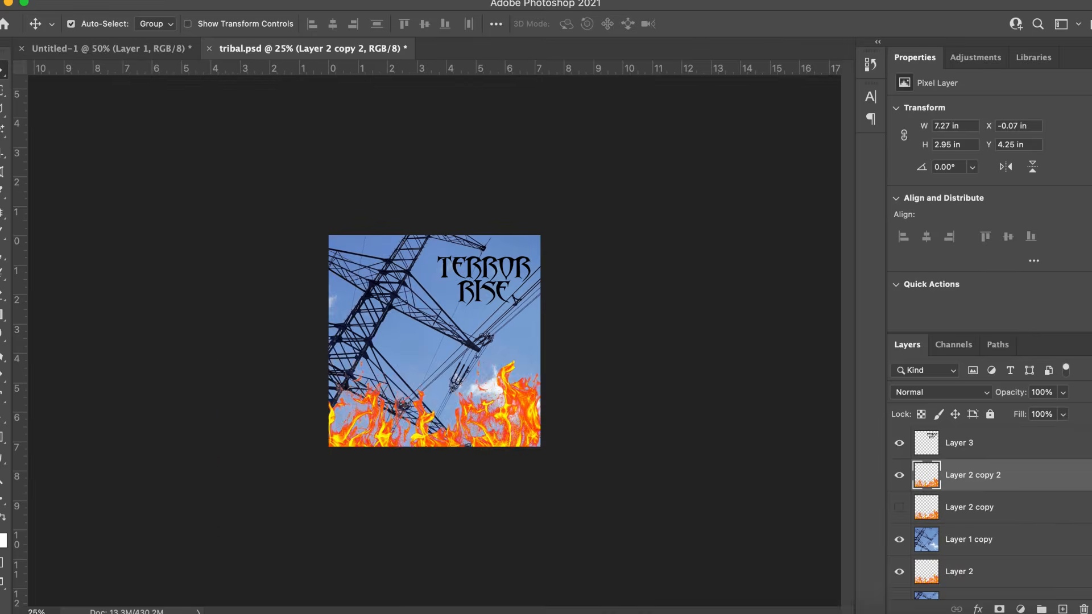
Rotate the duplicated flames by -15°, enlarge them to about 9.5 in wide and move them toward the cover's right side
left_click(130, 1)
left_click(171, 316)
left_click_drag(327, 321, 292, 334)
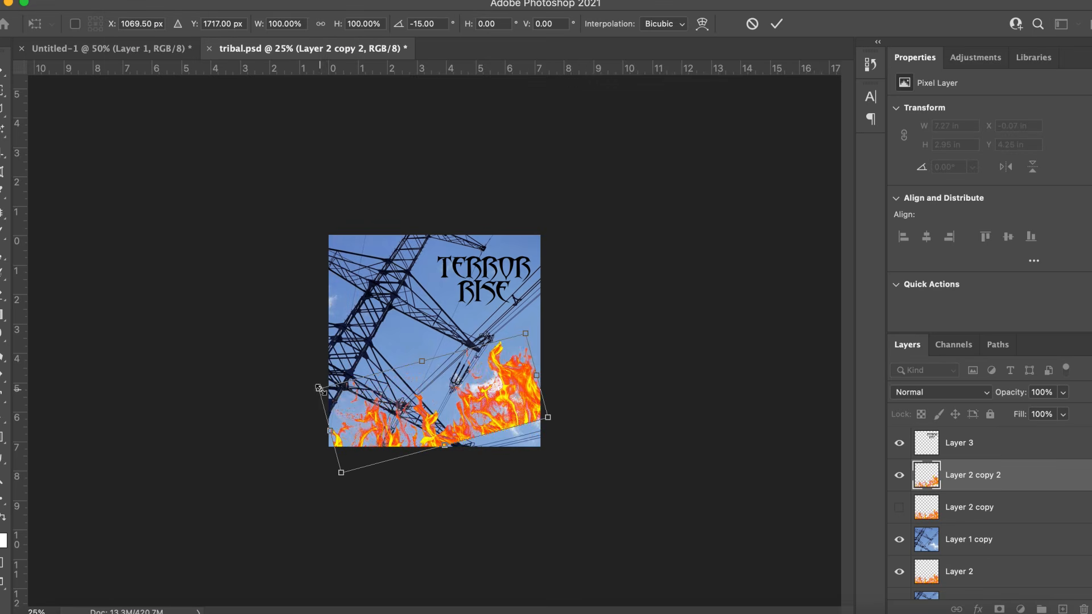
left_click_drag(320, 388, 276, 383)
left_click_drag(410, 404, 473, 397)
key("Return")
left_click_drag(768, 407, 770, 406)
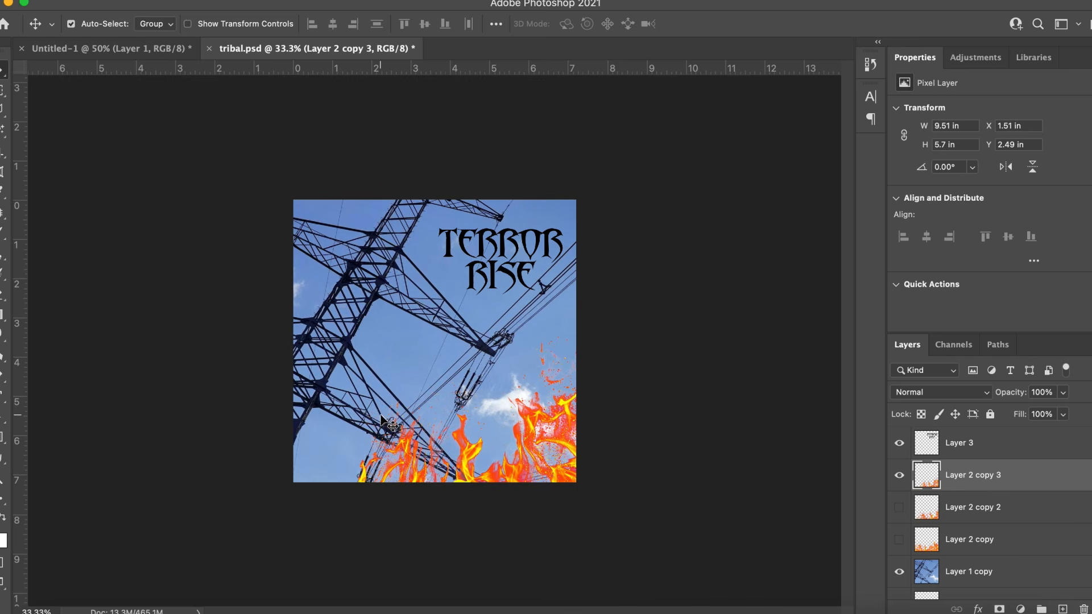
Nudge the flames on Layer 2 copy 3 further left along the cover's lower edge
key("shift+Left")
key("shift+Left")
key("shift+Left")
key("shift+Left")
key("shift+Left")
key("shift+Left")
key("shift+Left")
key("shift+Left")
key("shift+Left")
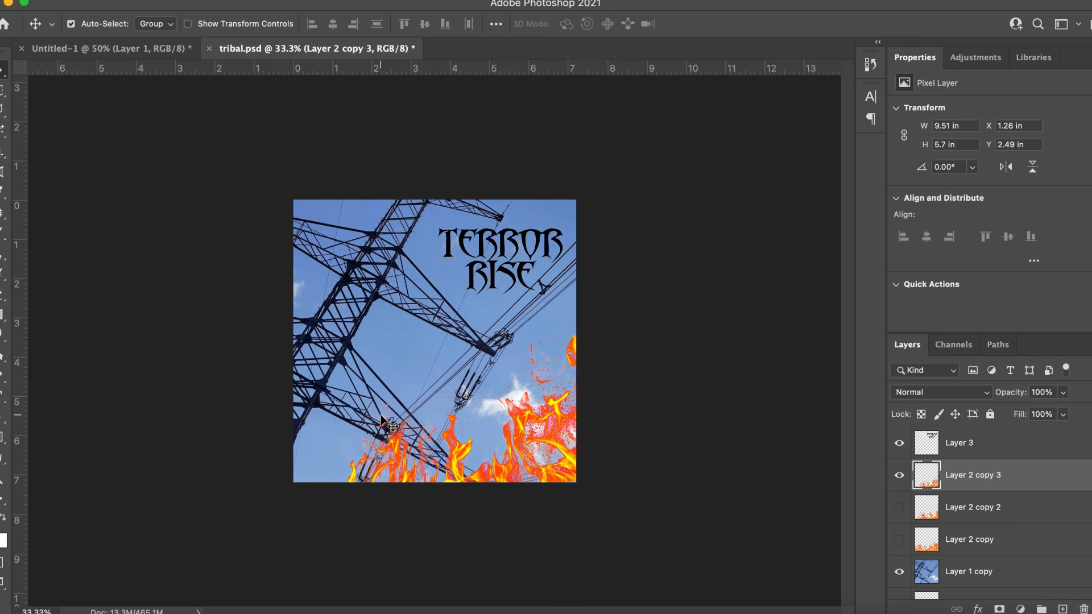
key("shift+Left")
key("shift+Left")
Duplicate Layer 3, Layer 2 copy 3 and Layer 1 copy, and merge the duplicates into one layer
left_click(964, 580)
left_click(989, 449)
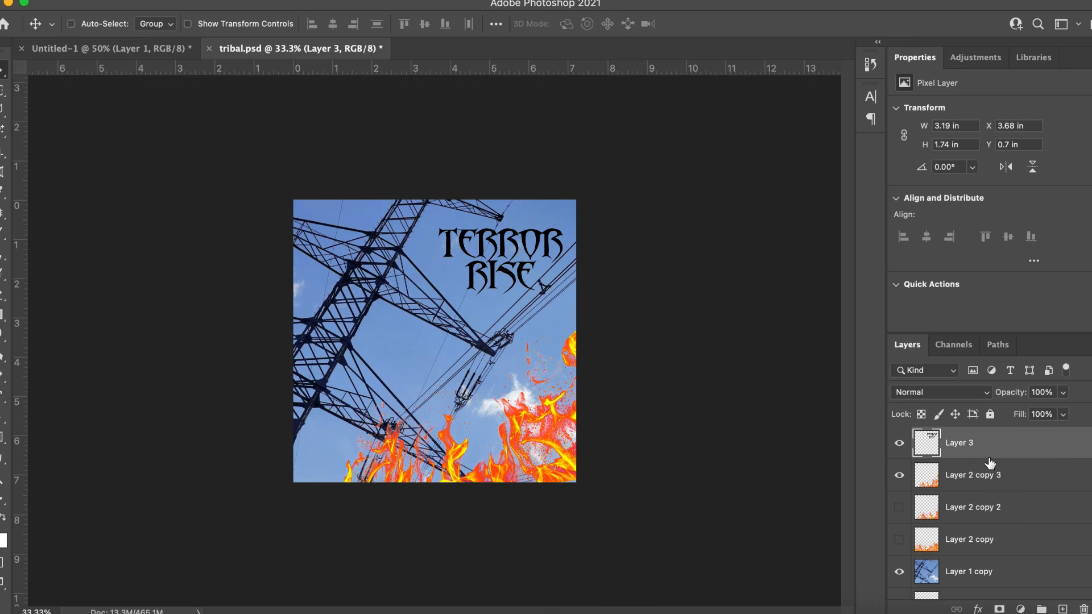
left_click(984, 482, "super")
left_click(973, 573, "super")
key("super+j")
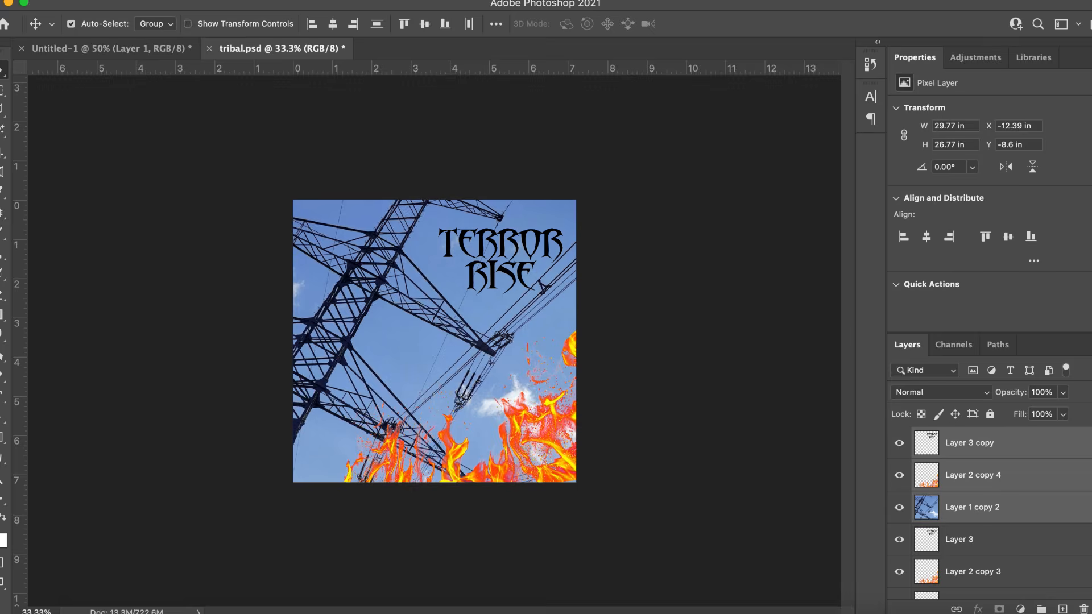
left_click(204, 0)
left_click(291, 528)
Apply the Color Halftone filter to Layer 3 copy 3 and set the layer's opacity to 35%
key("super+equal")
key("super+equal")
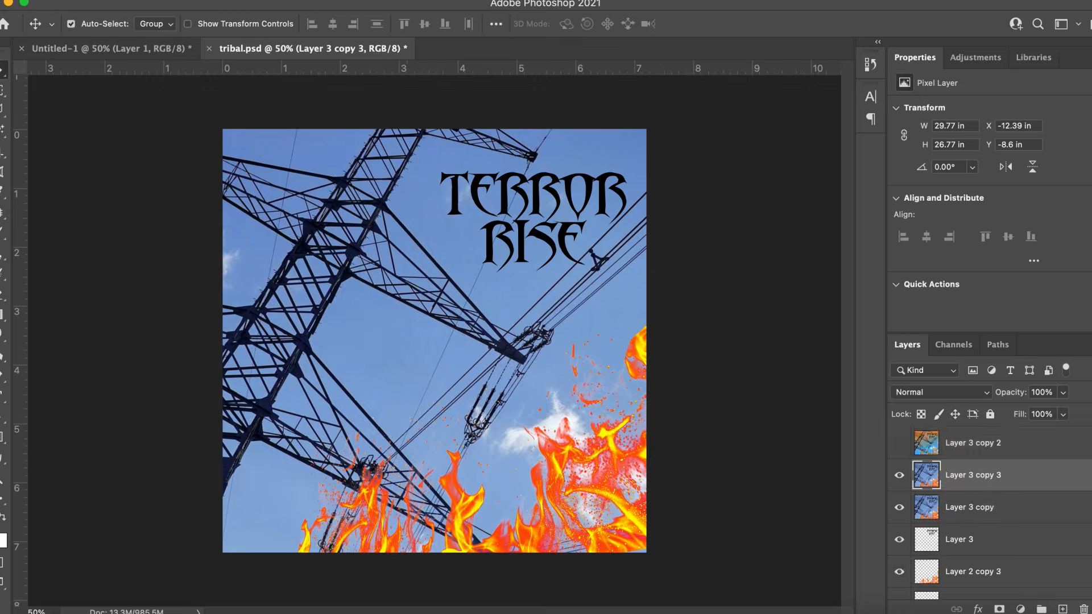
left_click(349, 0)
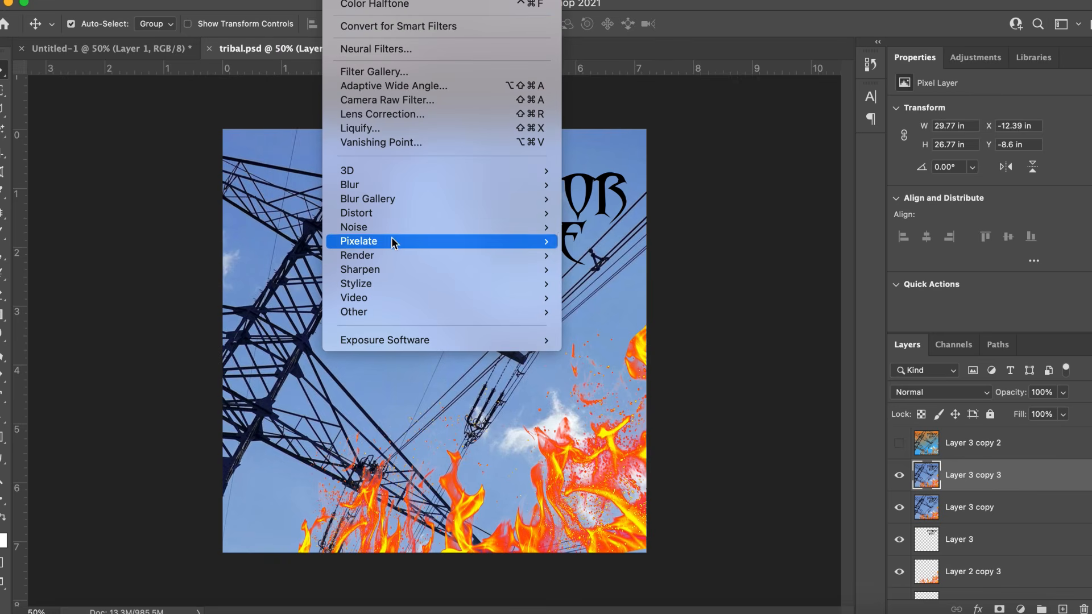
mouse_move(535, 241)
left_click(636, 243)
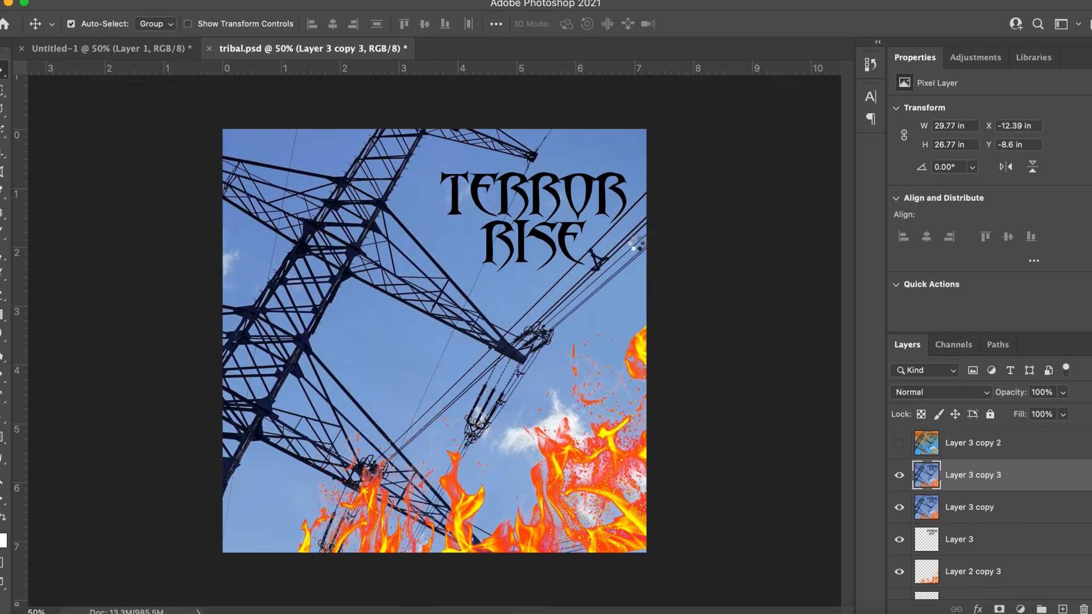
key("Return")
double_click(1043, 481)
type("30")
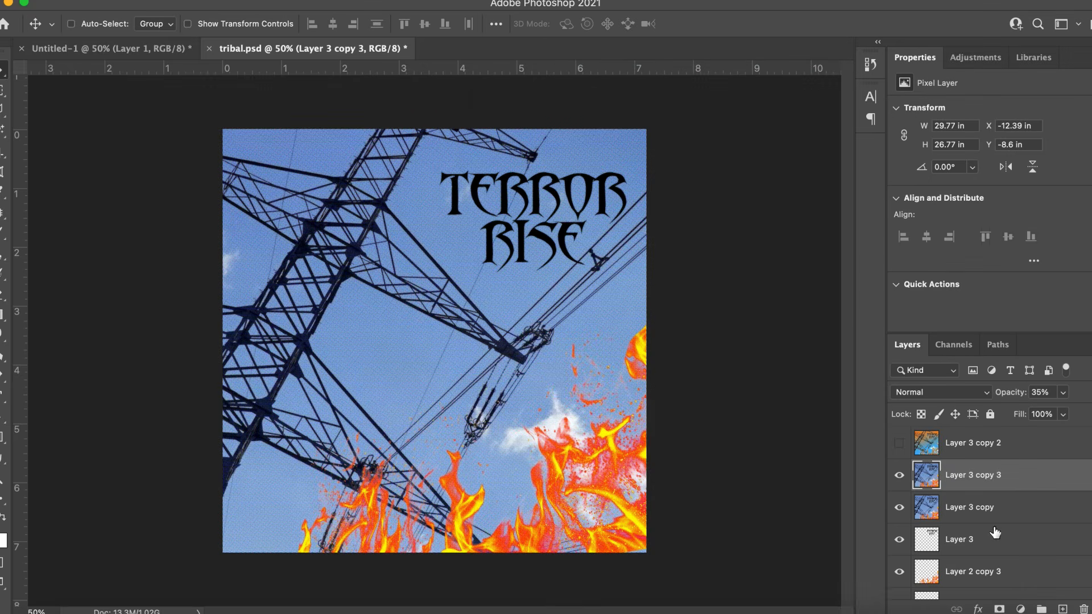
Duplicate Layer 3 copy 3 and Layer 3 copy together and merge the duplicates into one layer
left_click(992, 513, "shift")
left_click(211, 0)
left_click(287, 529)
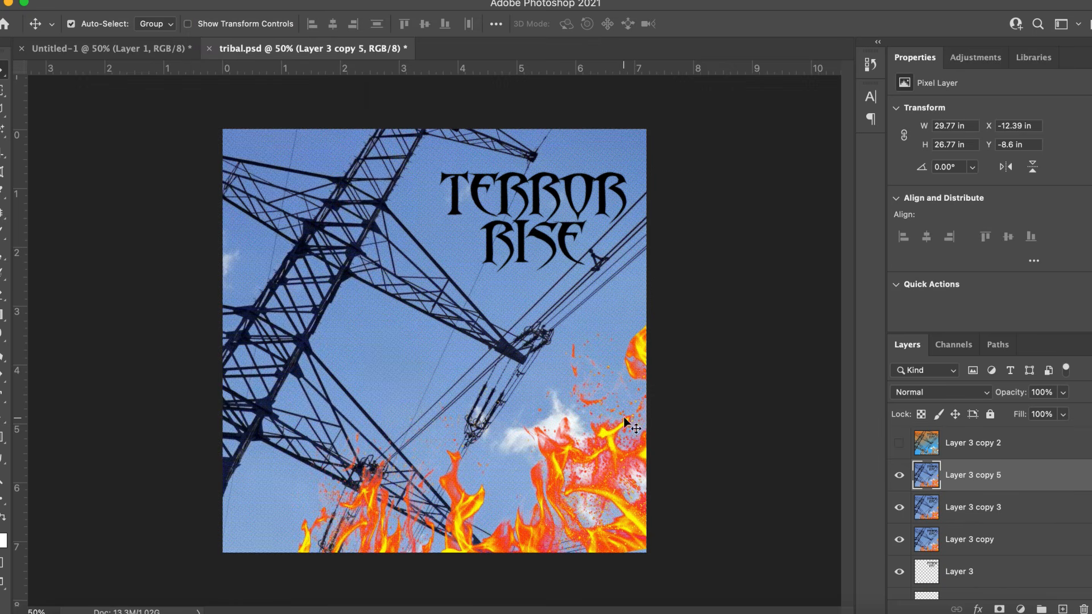
Start a Gradient Map on Layer 3 copy 5 and add a bright blue #22b4ff stop to its gradient
left_click(171, 0)
mouse_move(195, 26)
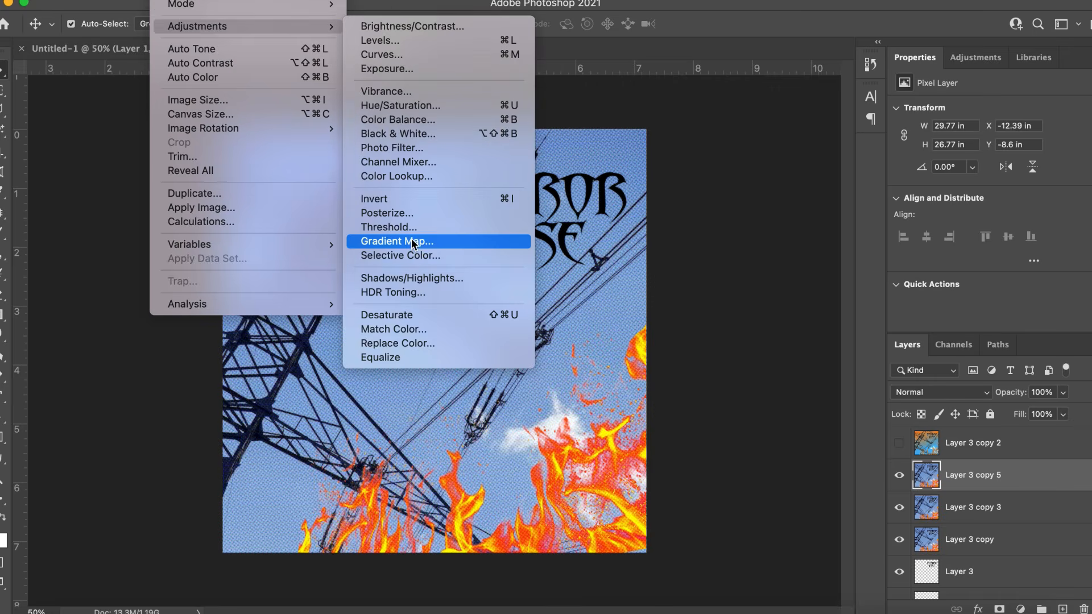
left_click(408, 239)
left_click(904, 288)
double_click(868, 380)
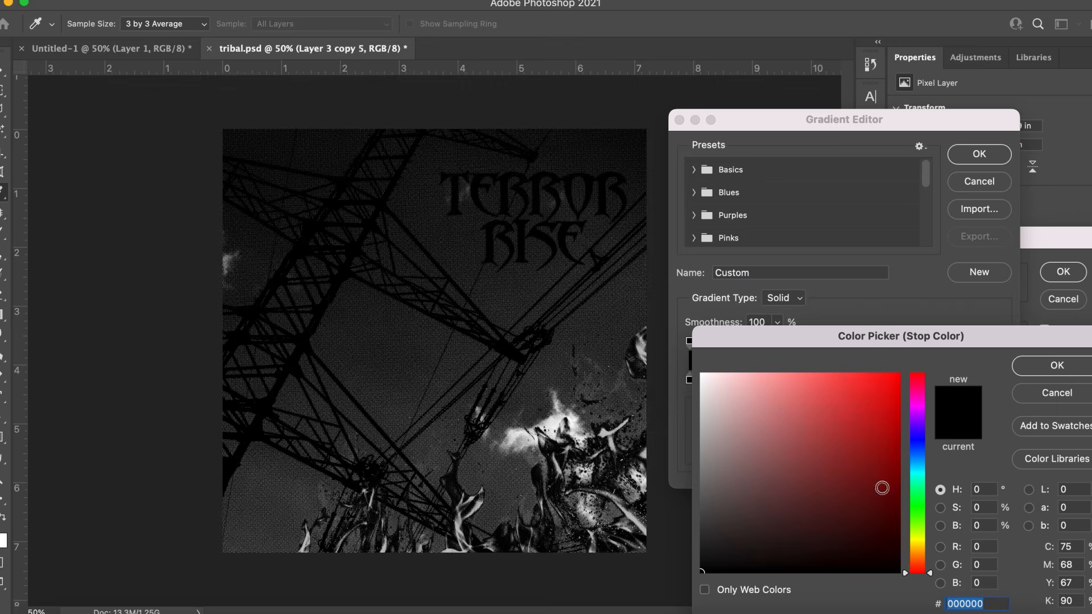
left_click(917, 464)
left_click(870, 377)
left_click(873, 374)
left_click(919, 462)
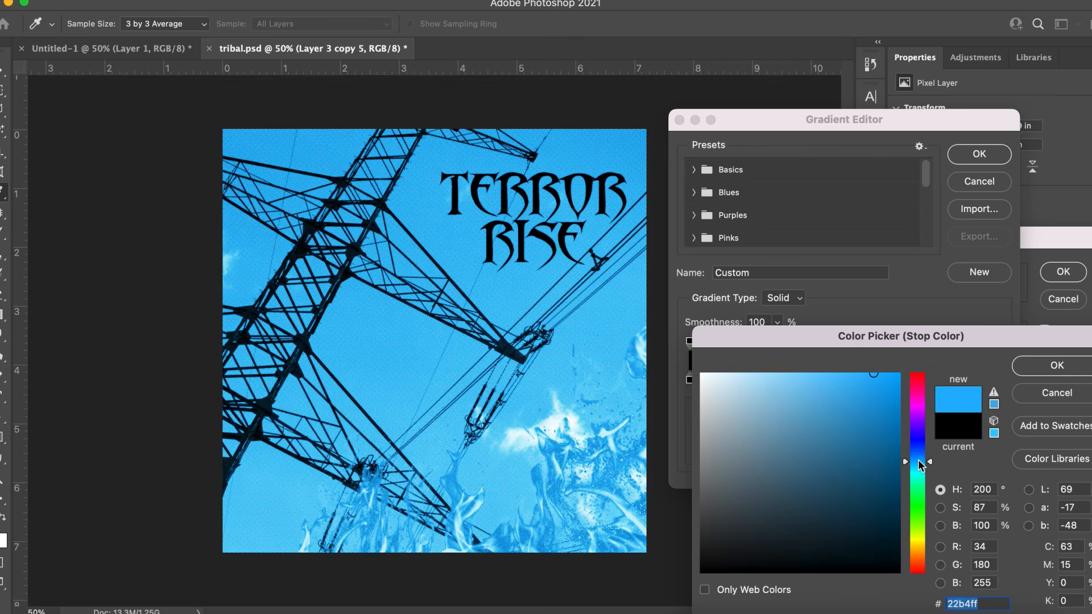
key("Return")
Add an orange stop to the gradient and place it at 40%
double_click(791, 378)
left_click_drag(916, 547, 915, 555)
key("Return")
left_click_drag(791, 379, 812, 379)
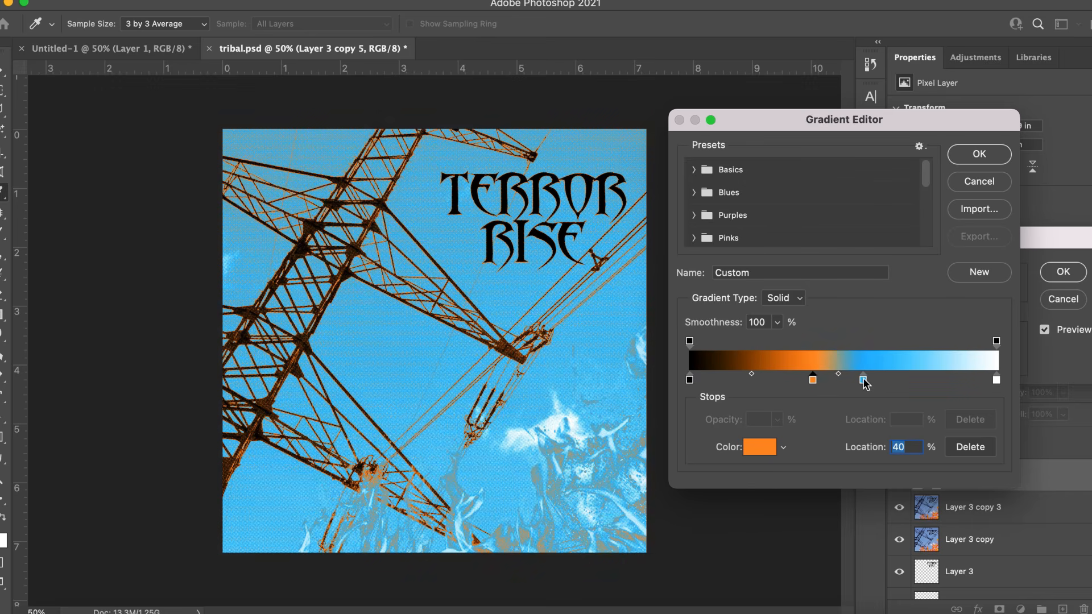
Move the white stop to 83%, shift the black stop inward and recolour it dark grey
left_click_drag(996, 385, 944, 382)
left_click_drag(689, 380, 740, 380)
double_click(740, 380)
left_click(732, 514)
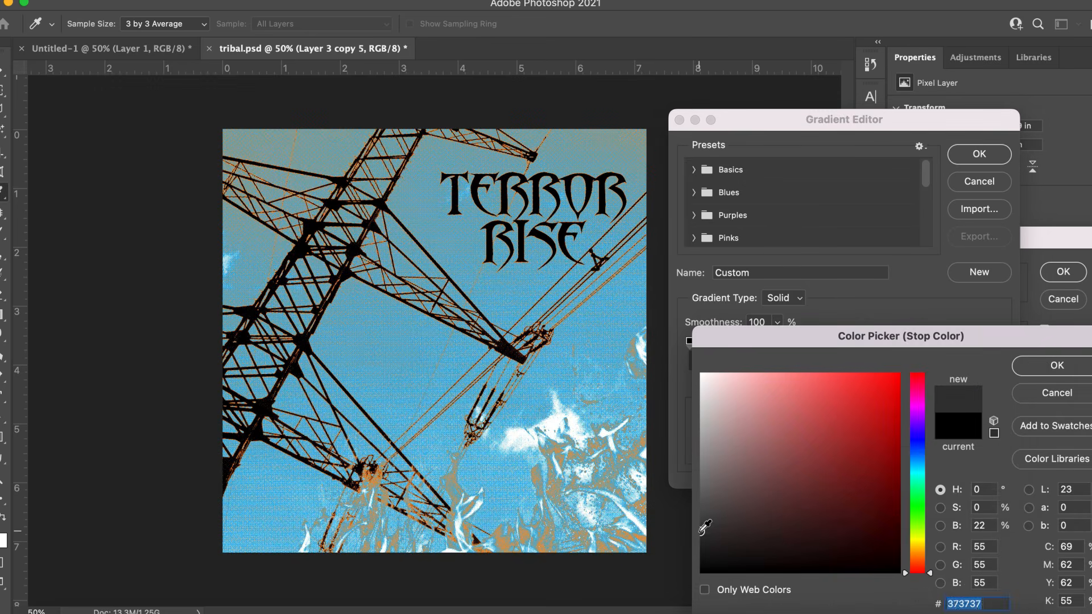
key("Return")
Fine-tune the gradient stops so orange sits just before blue, and apply the Gradient Map
left_click_drag(740, 384, 863, 384)
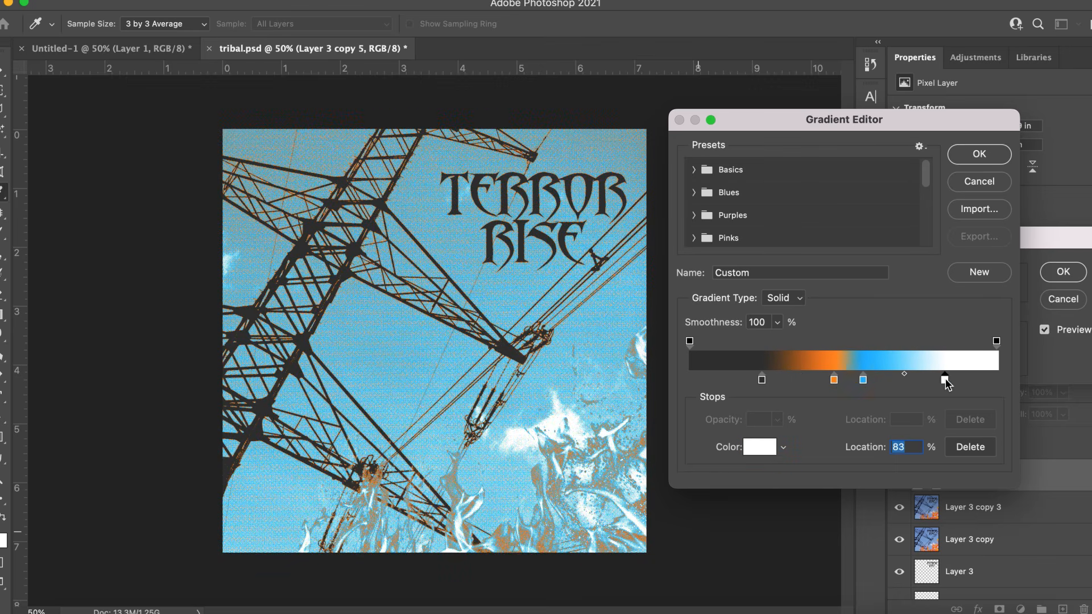
left_click_drag(947, 384, 857, 382)
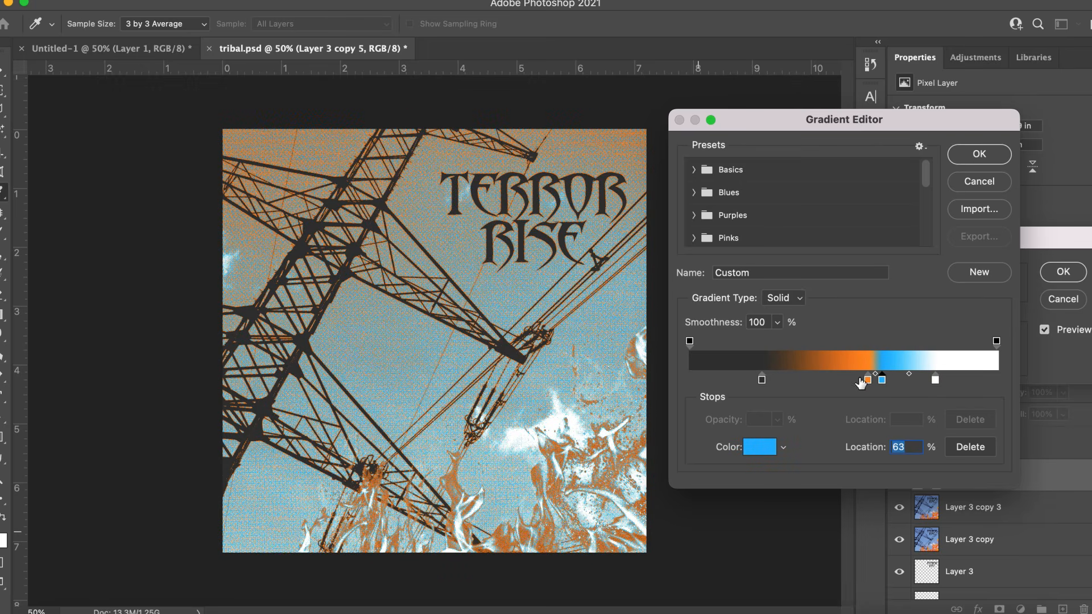
left_click_drag(789, 386, 731, 380)
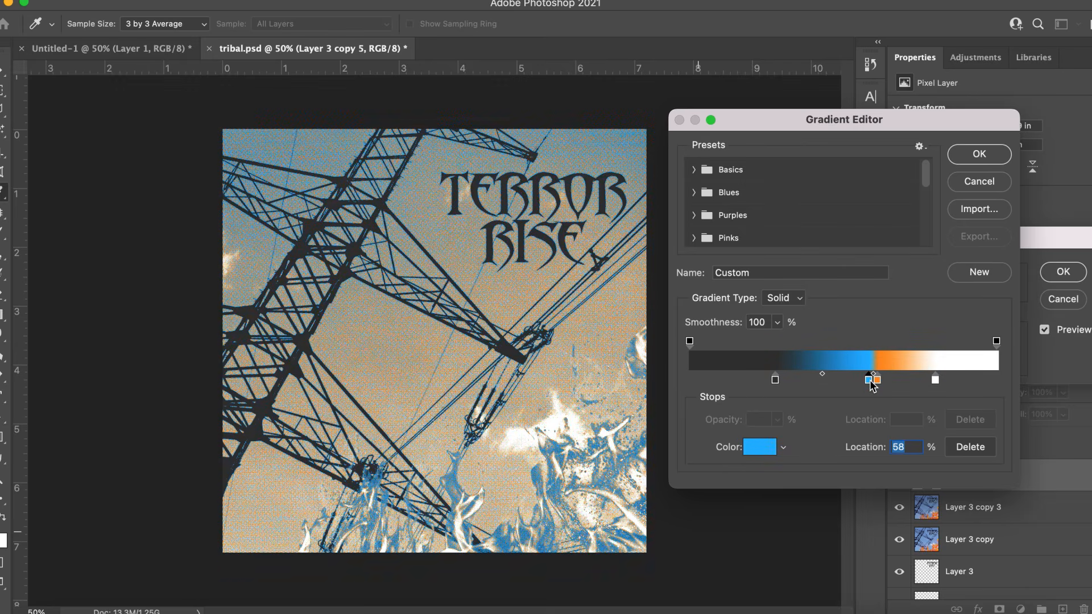
key("Return")
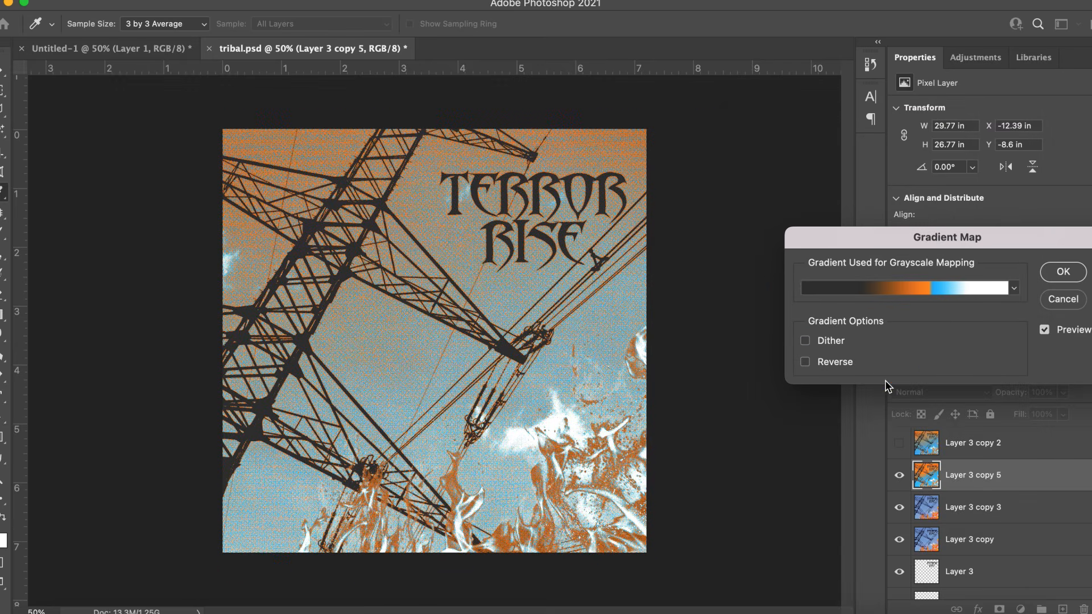
key("Return")
Hide Layer 3 copy 3 and set the blend mode of Layer 3 copy 5 to Hard Light
left_click(899, 475)
left_click(899, 475)
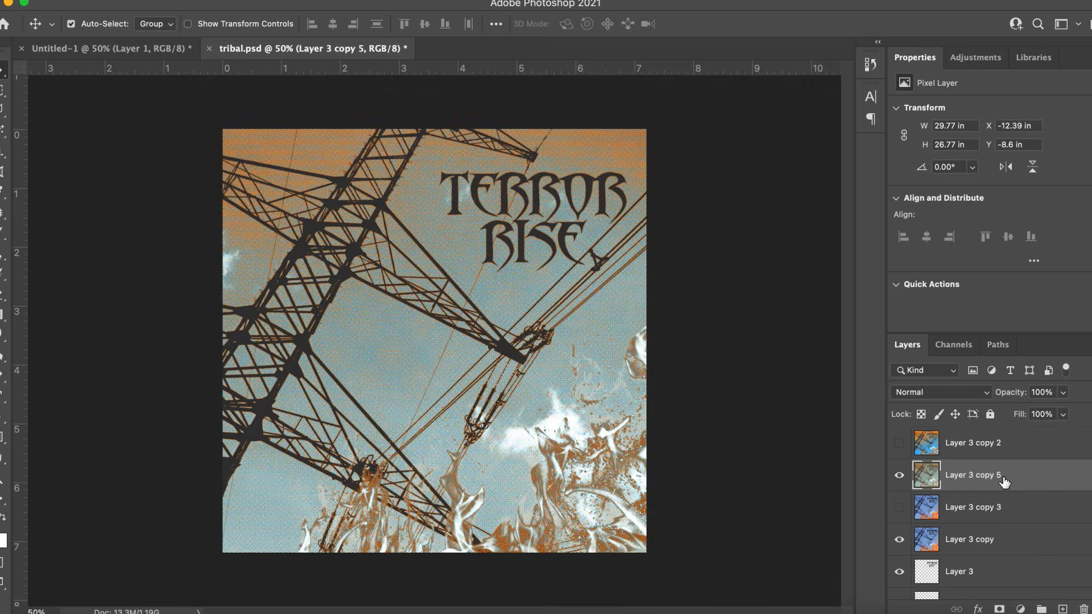
double_click(1035, 477)
left_click(827, 136)
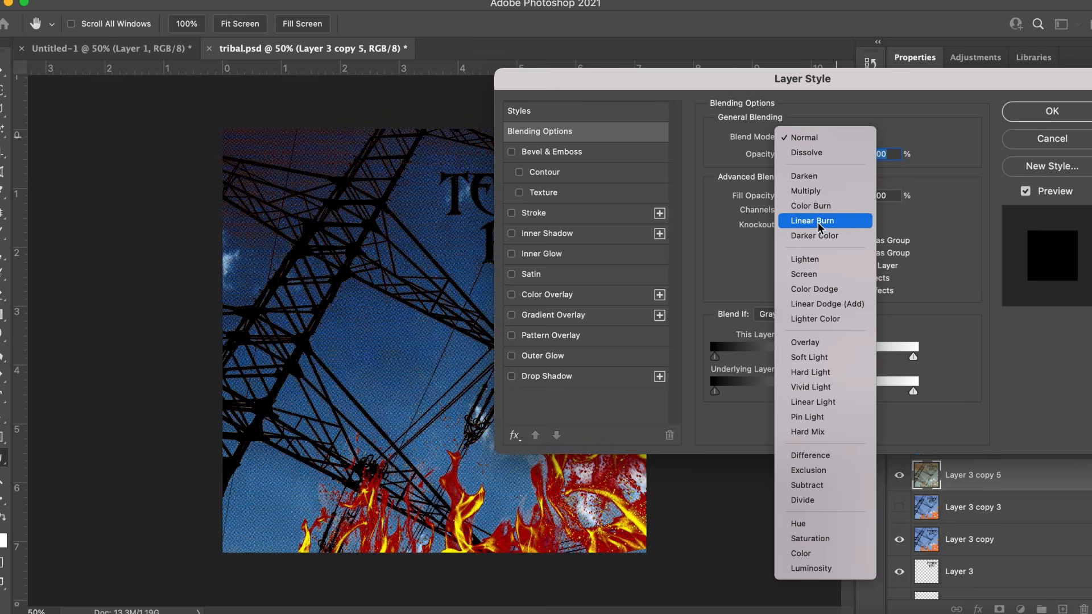
left_click(819, 219)
left_click_drag(675, 86, 848, 54)
left_click(997, 102)
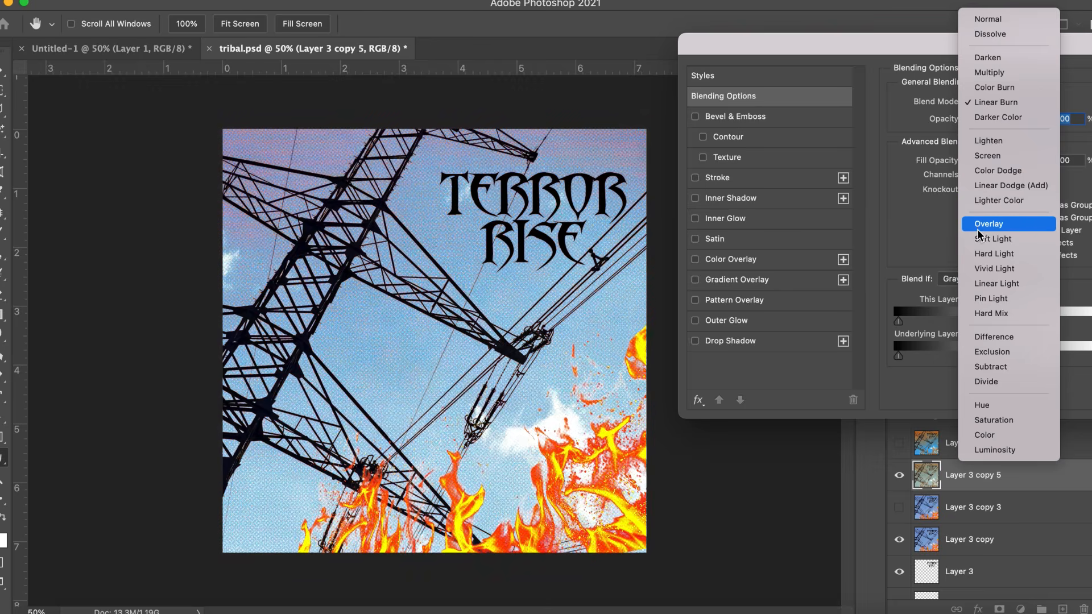
left_click(977, 259)
key("Return")
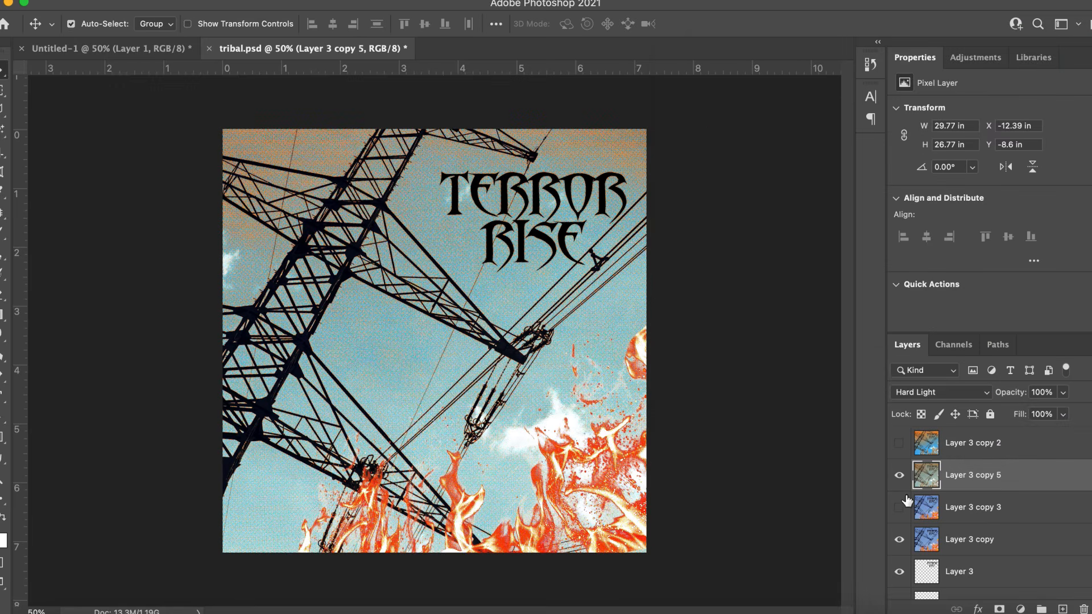
Duplicate Layer 3 copy 5 and Layer 3 copy together and merge the duplicates into one layer
left_click(900, 475)
left_click(900, 475)
double_click(1029, 484)
key("Escape")
left_click(1007, 540, "super")
key("super+j")
left_click(208, 0)
left_click(235, 533)
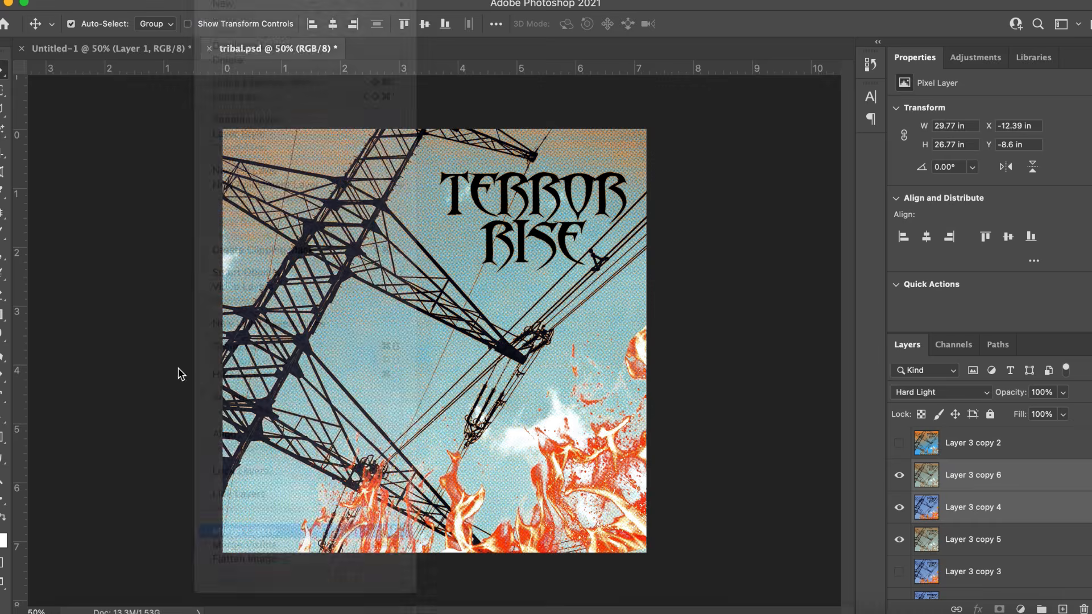
Apply a filter that washes Layer 3 copy 6 out to near white and set its blend mode to Linear Burn
left_click(336, 0)
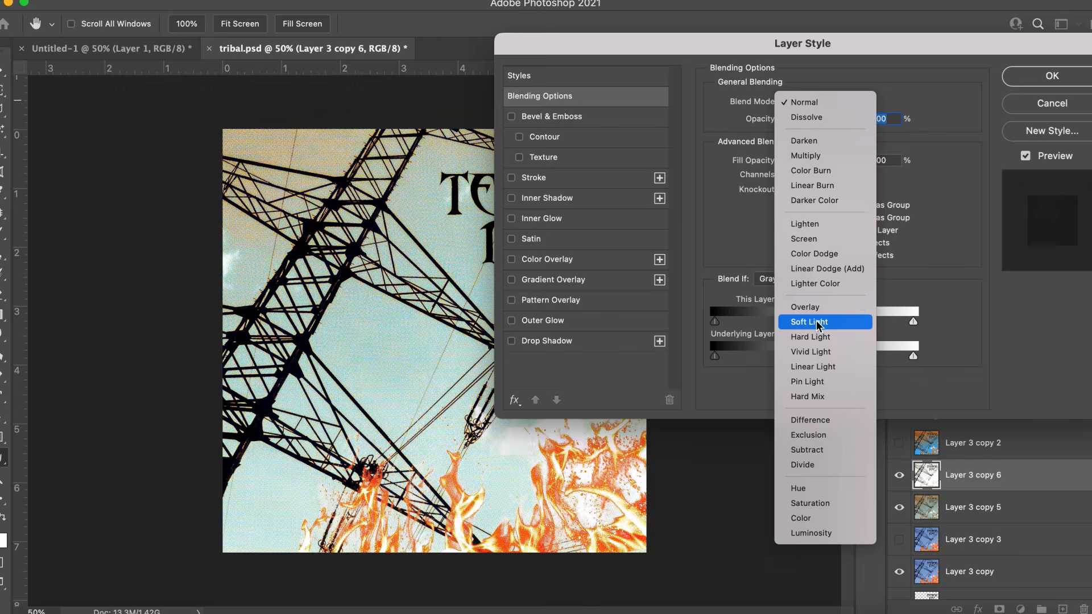
left_click(816, 381)
left_click_drag(740, 43, 962, 3)
left_click(1034, 61)
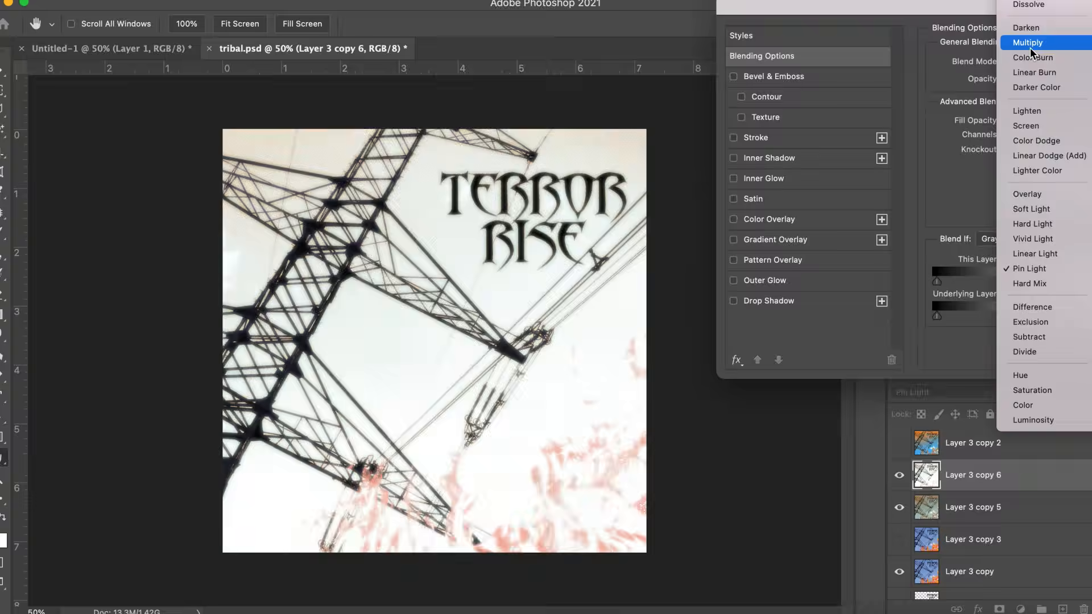
left_click(1032, 74)
key("Return")
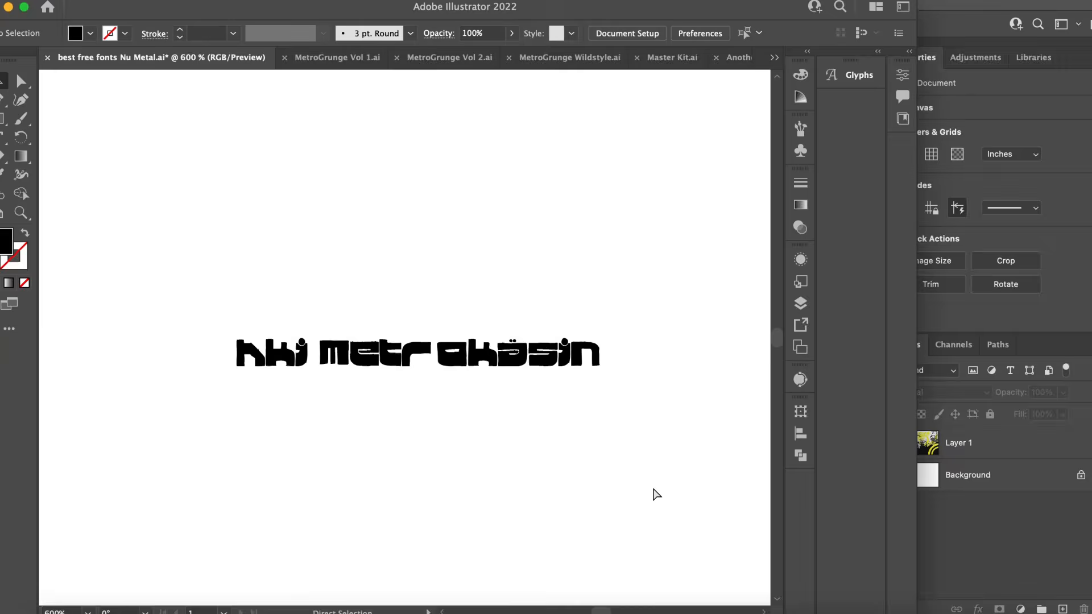
Duplicate the "hki metrokasin" text above the original and change the copy to "metropolis"
key("super+equal")
key("super+equal")
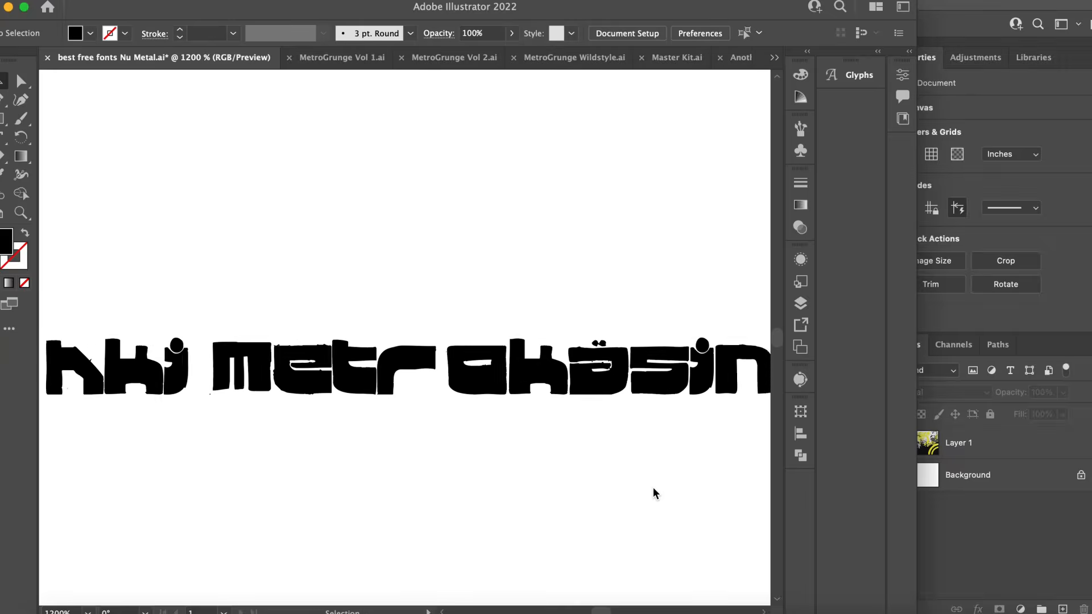
key("super+minus")
left_click(442, 364)
left_click_drag(444, 364, 444, 240, "alt")
triple_click(446, 241)
type("metropolis")
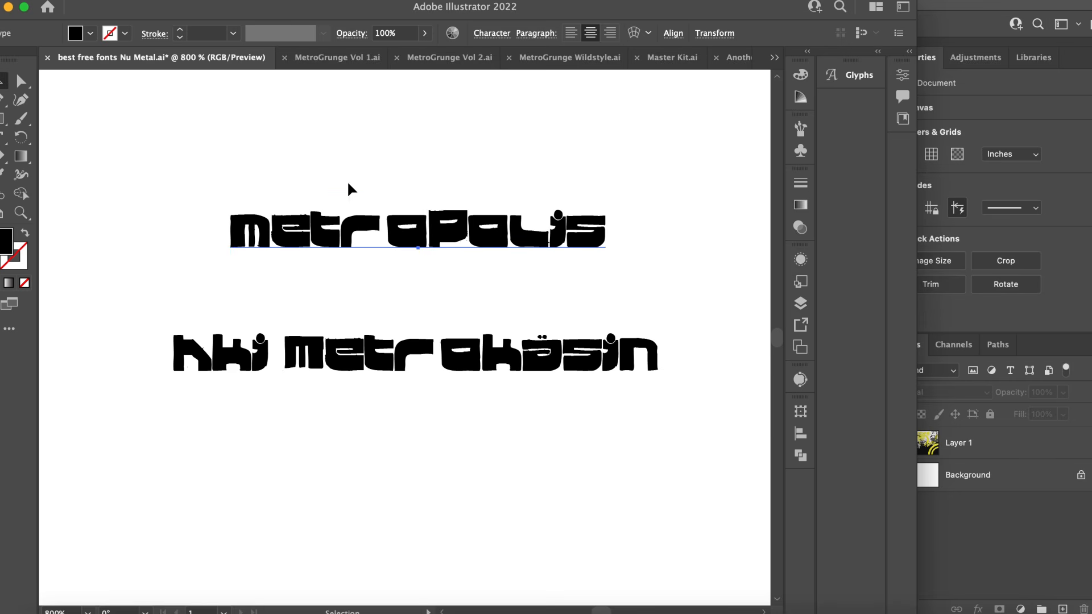
Adjust the kerning between the letters of the "metropolis" text
key("super+equal")
key("alt+Left")
key("alt+Left")
key("alt+Left")
key("alt+Left")
key("alt+Left")
key("alt+Left")
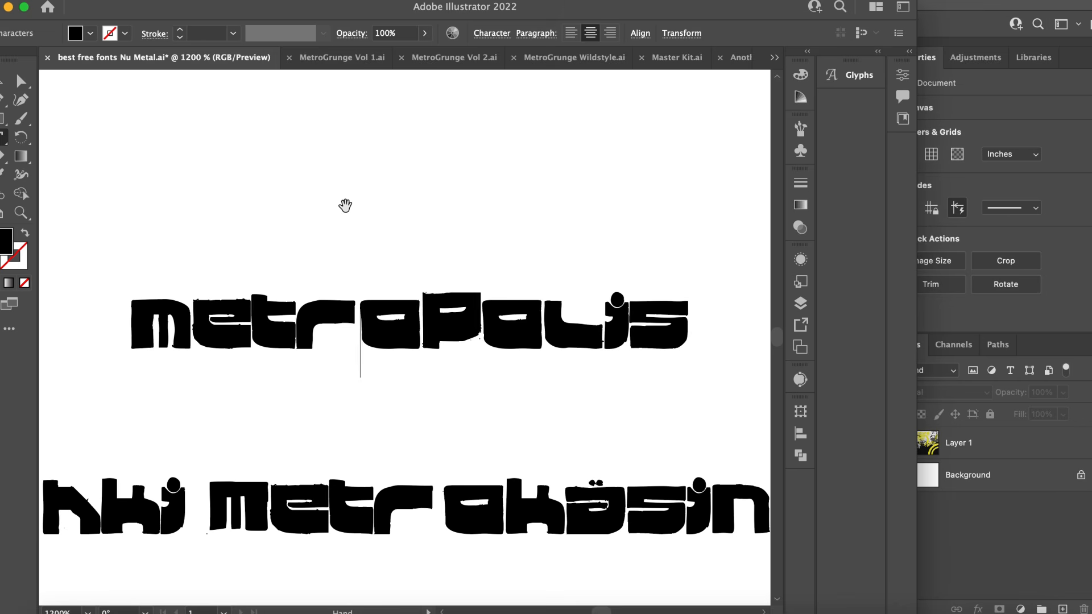
key("Left")
key("Left")
key("alt+Right")
key("Right")
key("alt+Right")
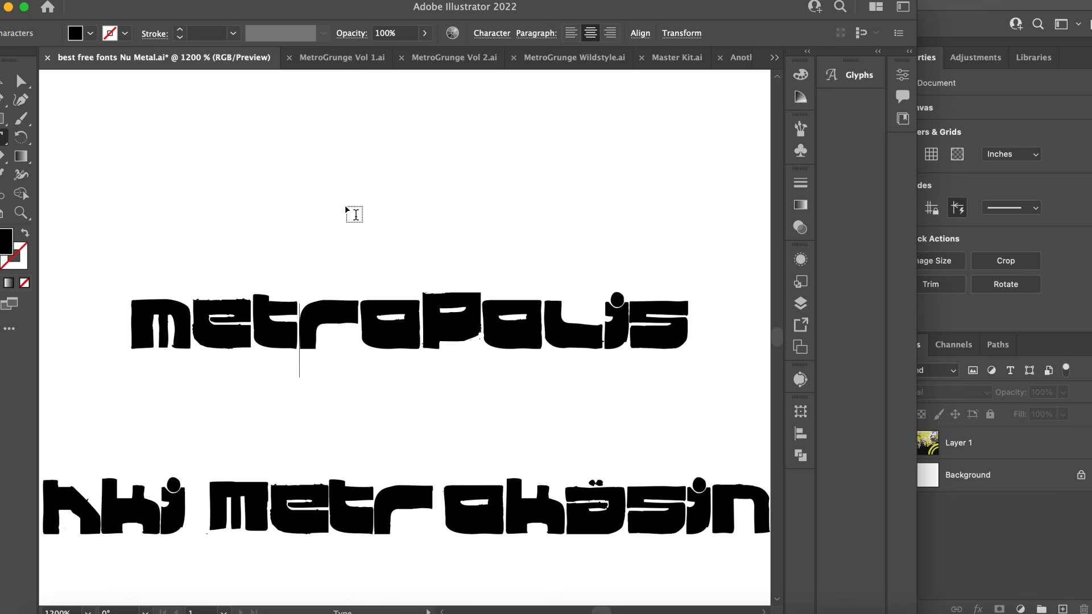
left_click(639, 328)
key("alt+Right")
key("Escape")
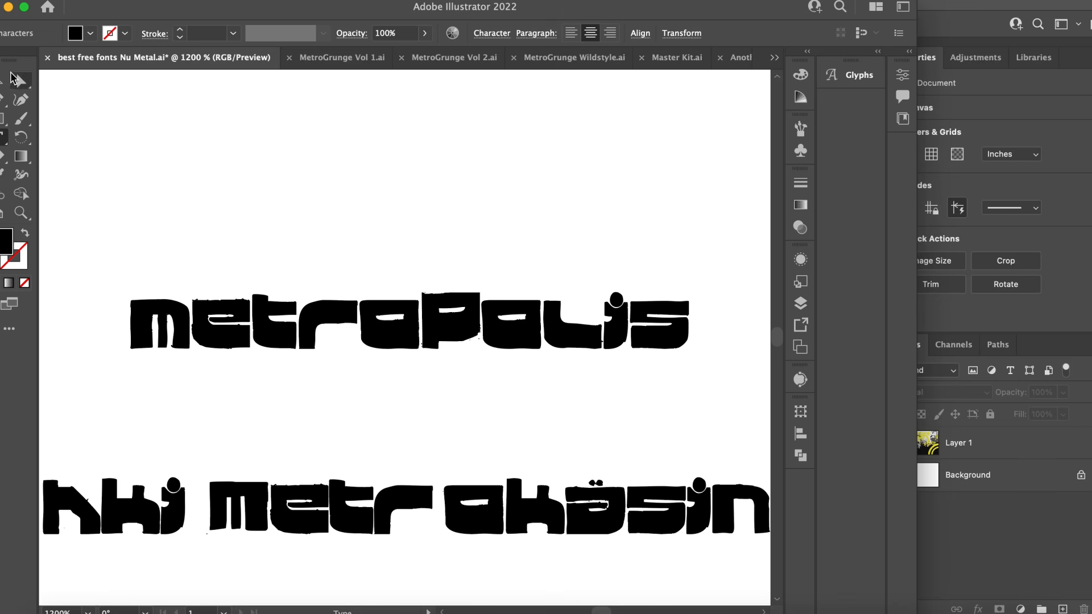
Switch to Photoshop, paste a copy of the Layer 1 artwork and flip it horizontally
left_click(1080, 560)
left_click(971, 447)
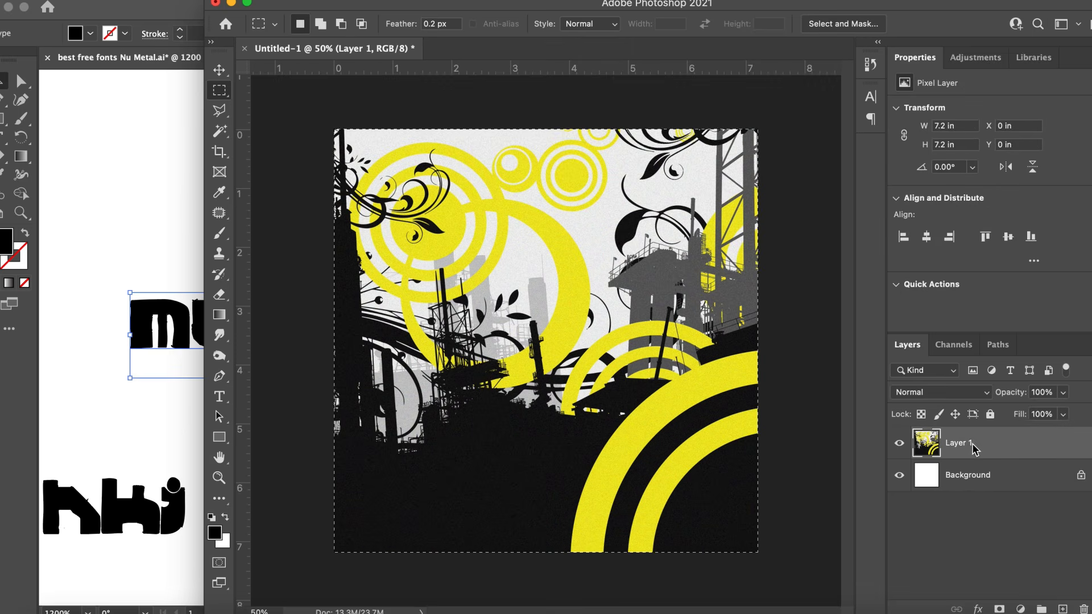
key("super+v")
left_click(128, 1)
mouse_move(171, 331)
left_click(430, 585)
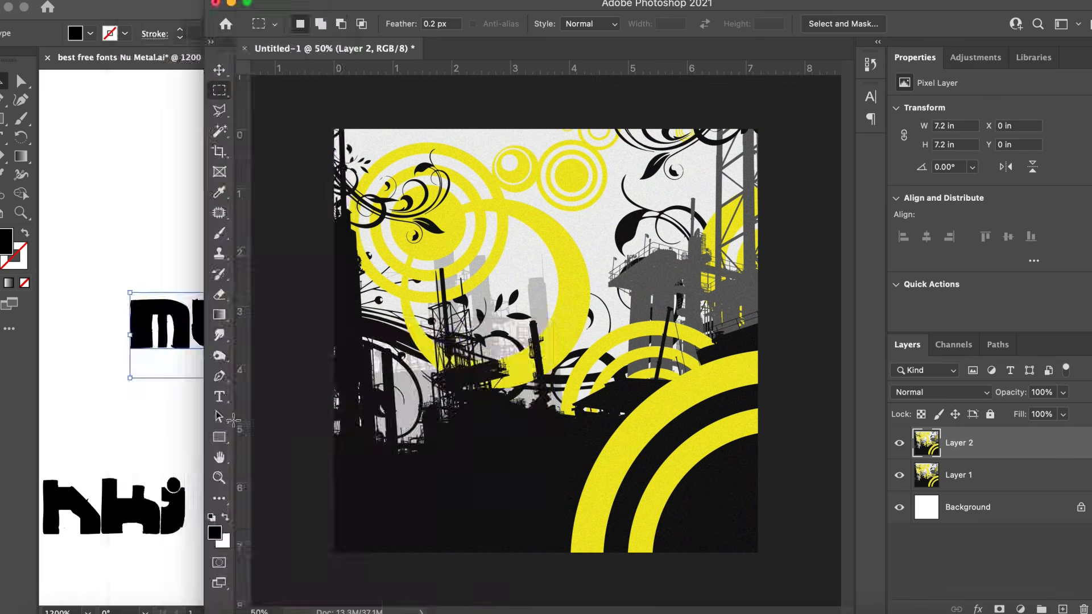
Copy the "metropolis" text from Illustrator into the Photoshop cover, enlarge it to about 612% and place it at the cover's lower right
left_click(146, 358)
key("super+c")
left_click(998, 563)
key("super+v")
key("Return")
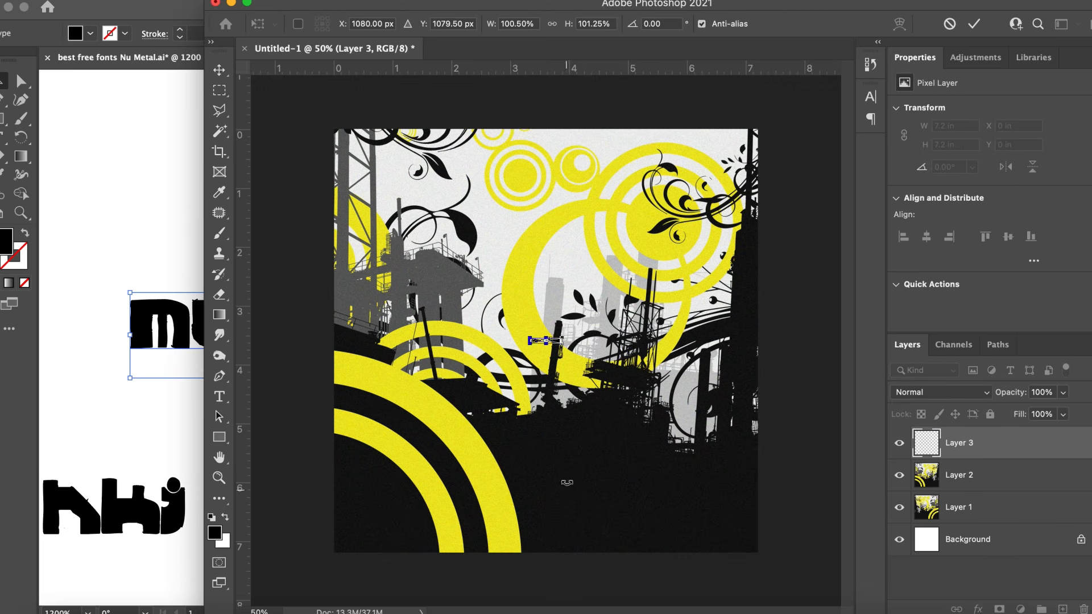
left_click_drag(525, 334, 370, 202)
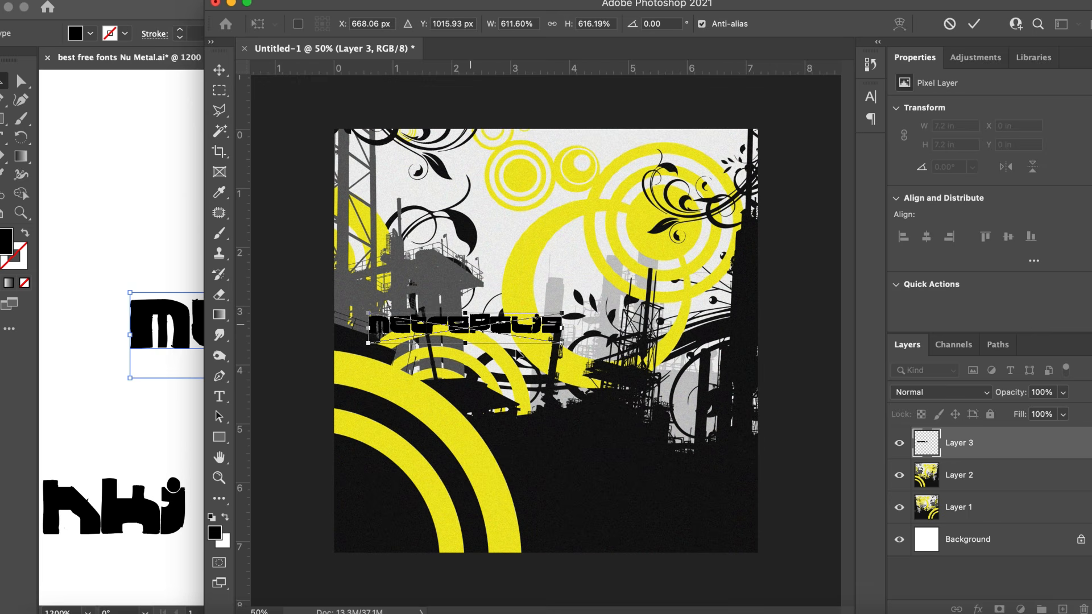
left_click_drag(512, 329, 686, 521)
key("Return")
Give the "metropolis" layer a white Color Overlay at 100% opacity
double_click(973, 443)
left_click(545, 219)
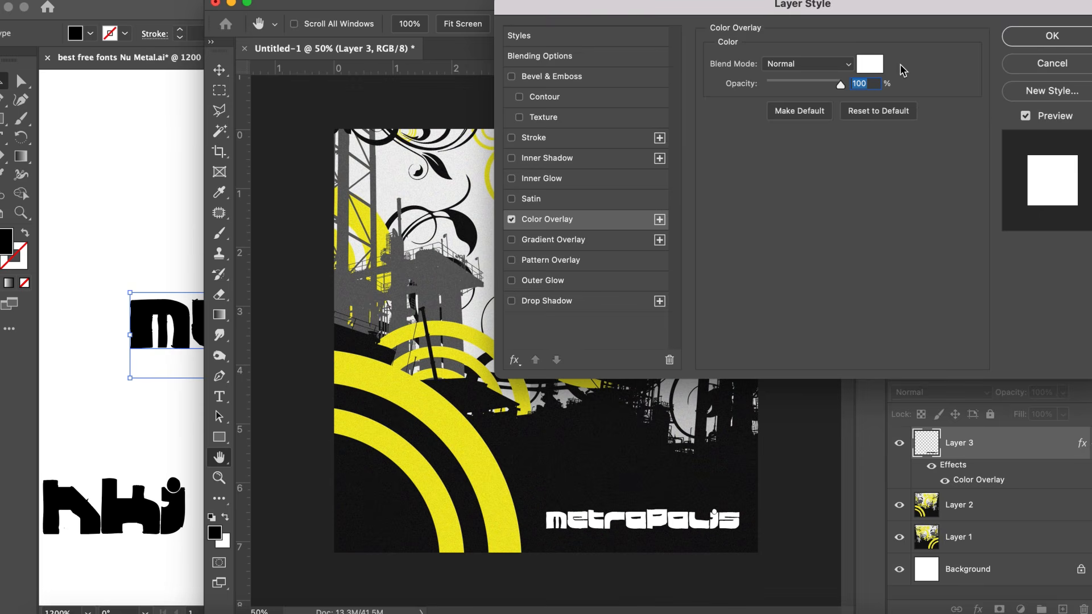
key("Return")
Switch to Illustrator and select the skyline-with-bridge graphic in MetroGrunge Vol 2.ai for copying
left_click(219, 70)
left_click(188, 124)
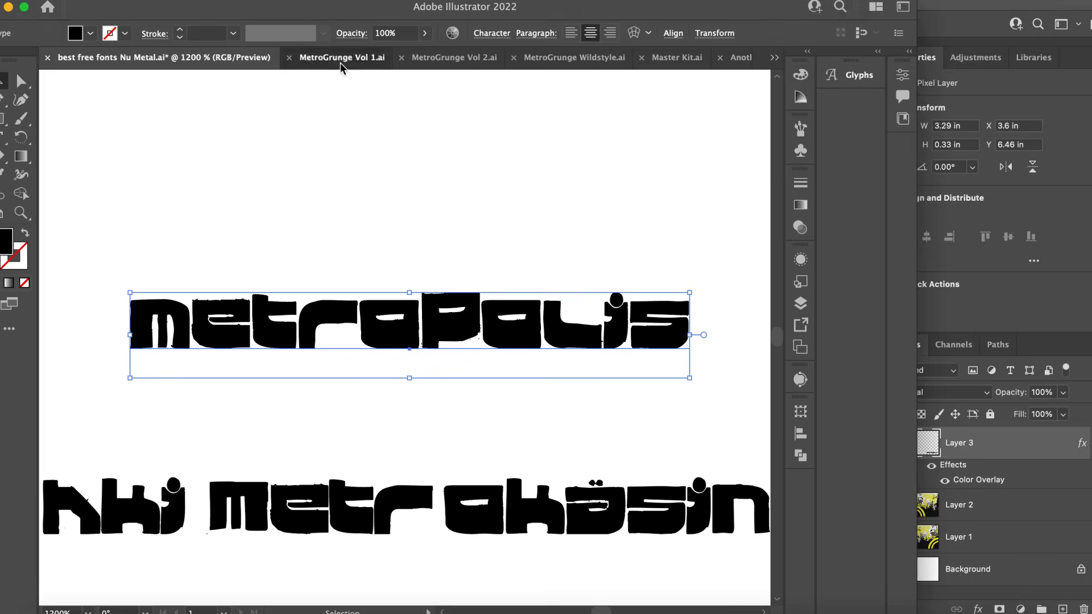
left_click(341, 60)
left_click(436, 59)
left_click(352, 448)
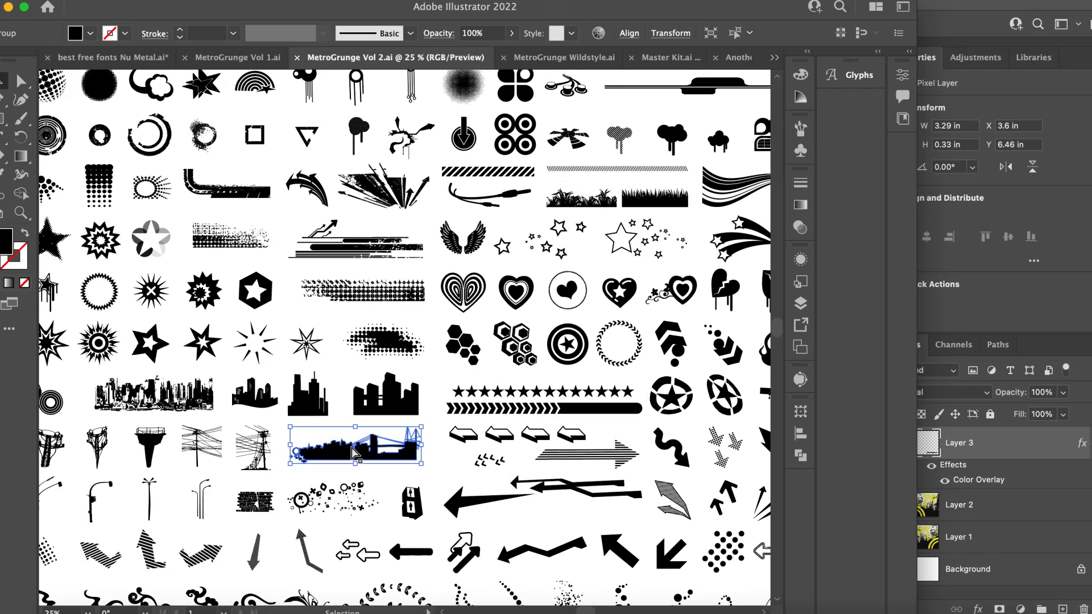
Paste the skyline into the Photoshop cover, scale it and place it just above the "metropolis" text
left_click(970, 582)
key("super+v")
key("Return")
left_click_drag(564, 374, 588, 498)
left_click_drag(394, 418, 528, 413)
key("Return")
Give the skyline a white Color Overlay and move its layer below the "metropolis" layer
double_click(1011, 440)
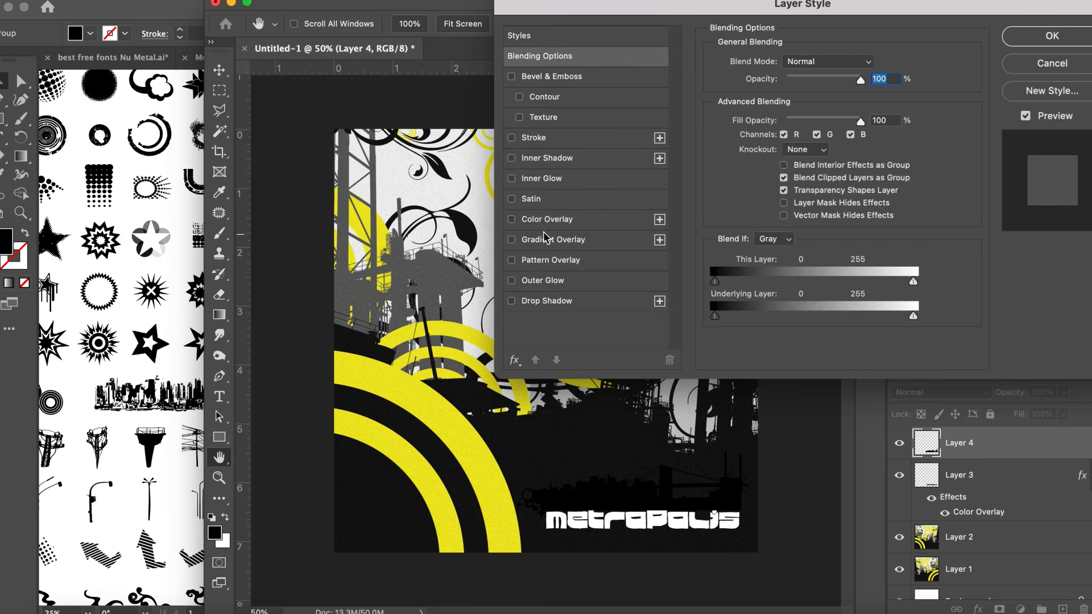
left_click(544, 220)
key("Return")
key("super+[")
Add a black Stroke effect to the "metropolis" text layer
double_click(988, 466)
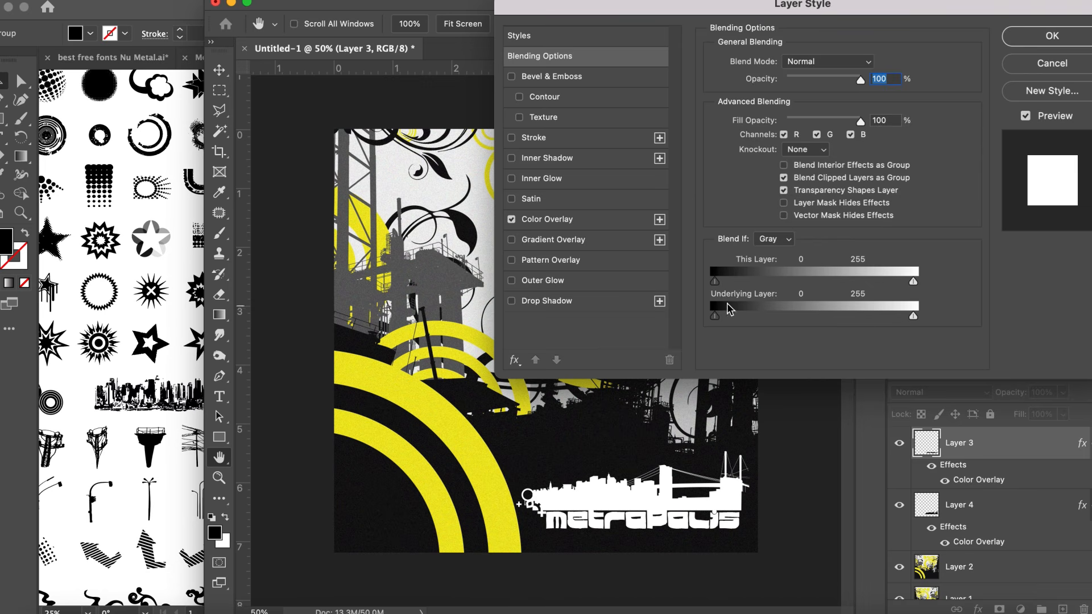
left_click(534, 137)
key("Return")
Merge the skyline and "metropolis" layers into one layer
left_click(738, 500)
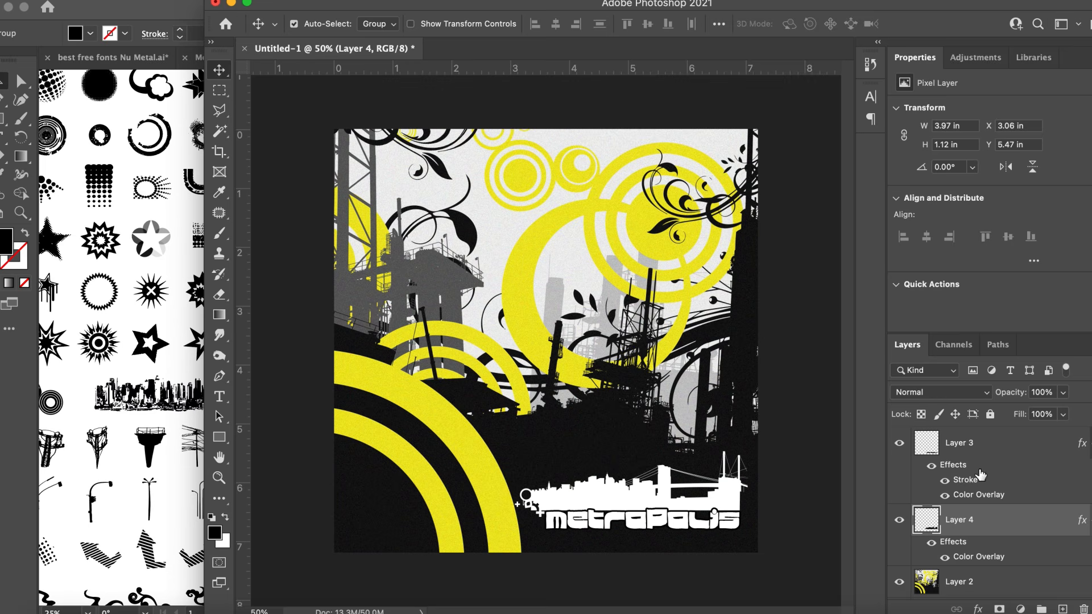
left_click(976, 441, "shift")
left_click(203, 1)
left_click(264, 531)
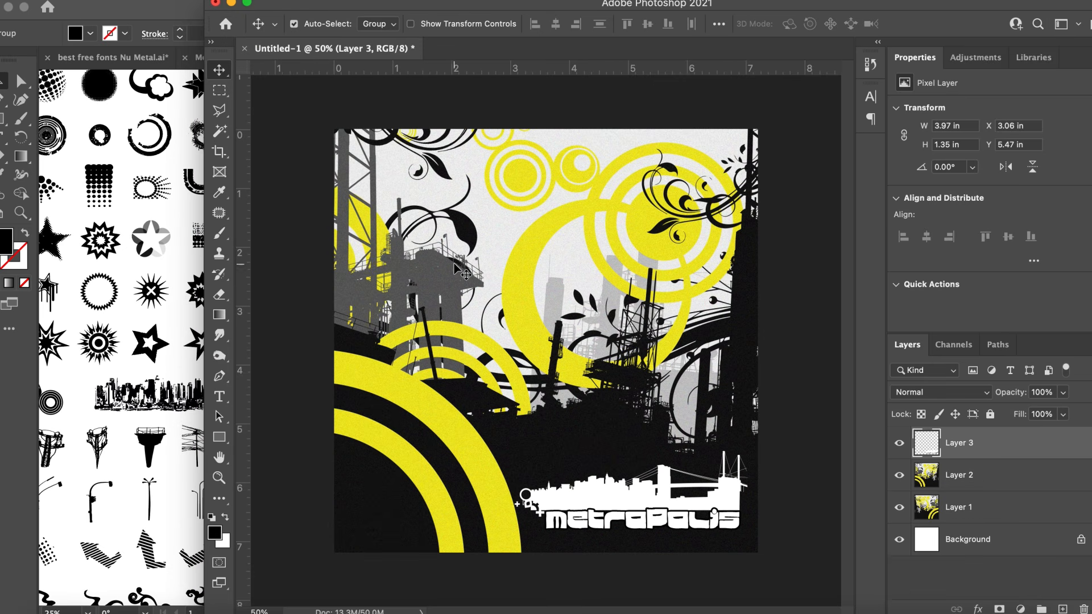
Nudge the merged metropolis logo down and scale it to 3.74 by 1.27 in
key("Down")
key("Down")
key("Down")
key("Down")
key("Down")
key("Down")
key("Down")
key("Down")
key("Down")
key("Down")
key("Down")
key("Down")
key("Down")
key("Down")
key("Down")
key("Down")
key("Down")
key("Down")
key("Down")
key("Down")
left_click(122, 1)
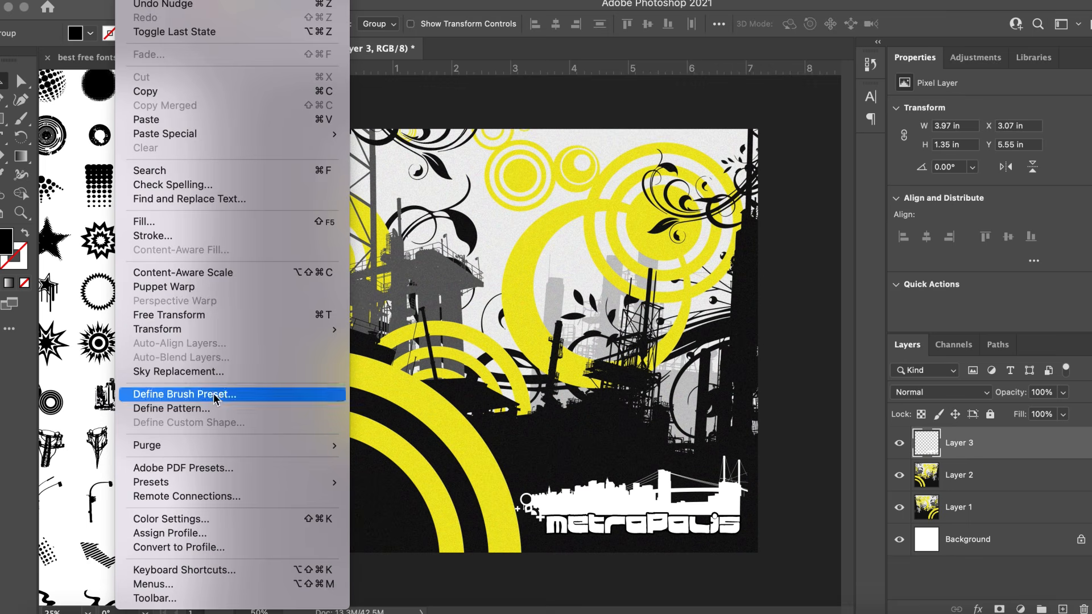
left_click(165, 316)
key("Return")
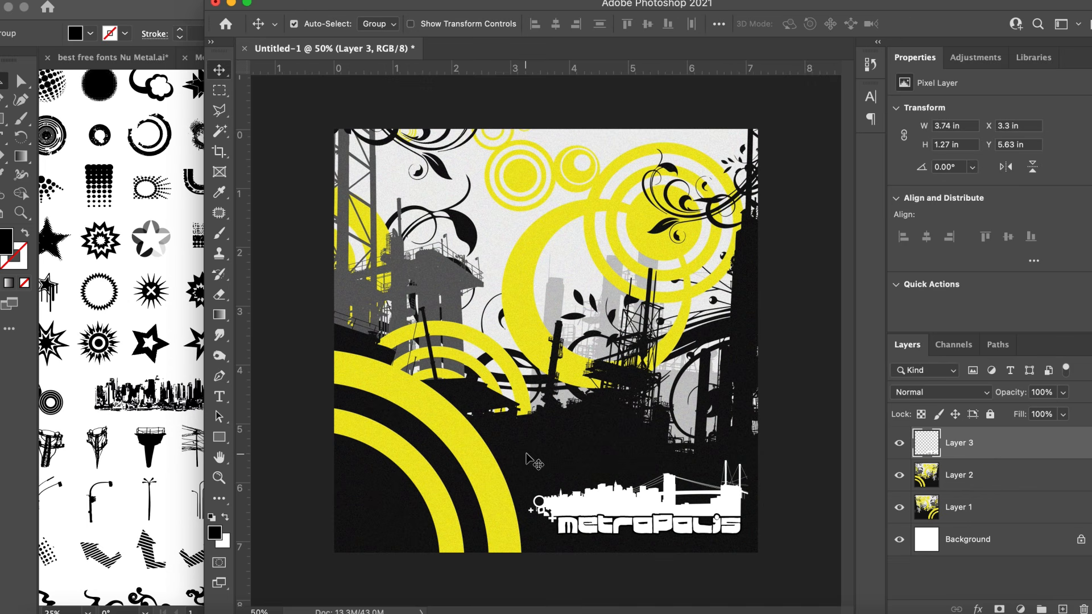
Add 25.98% uniform, non-monochromatic noise to the metropolis logo on Layer 3
key("super+plus")
key("super+plus")
scroll(612, 436, "down", 4)
scroll(611, 436, "right", 4)
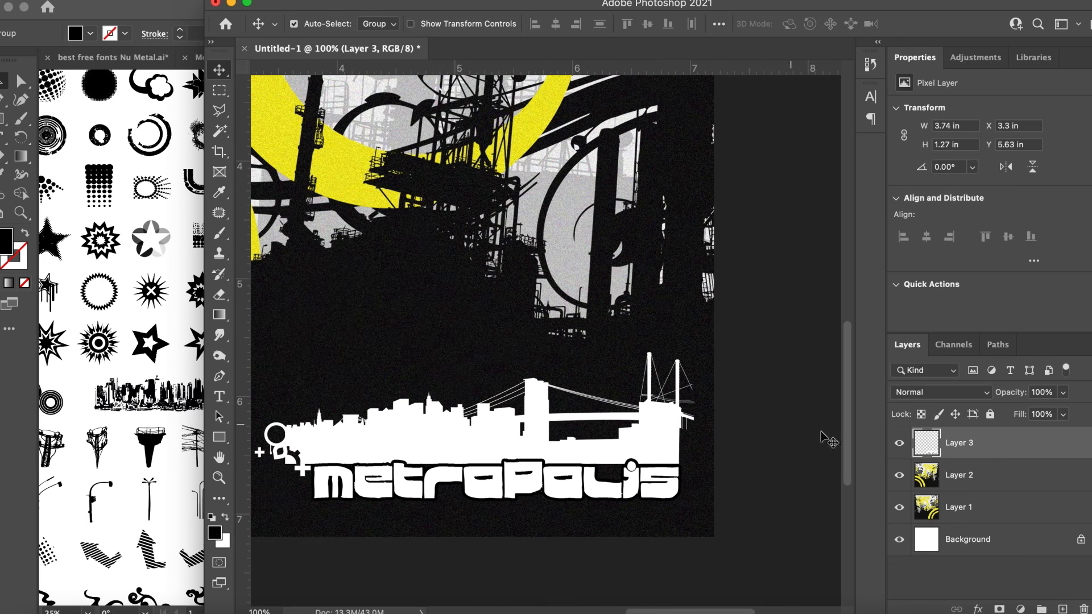
left_click(340, 1)
mouse_move(390, 232)
left_click(604, 227)
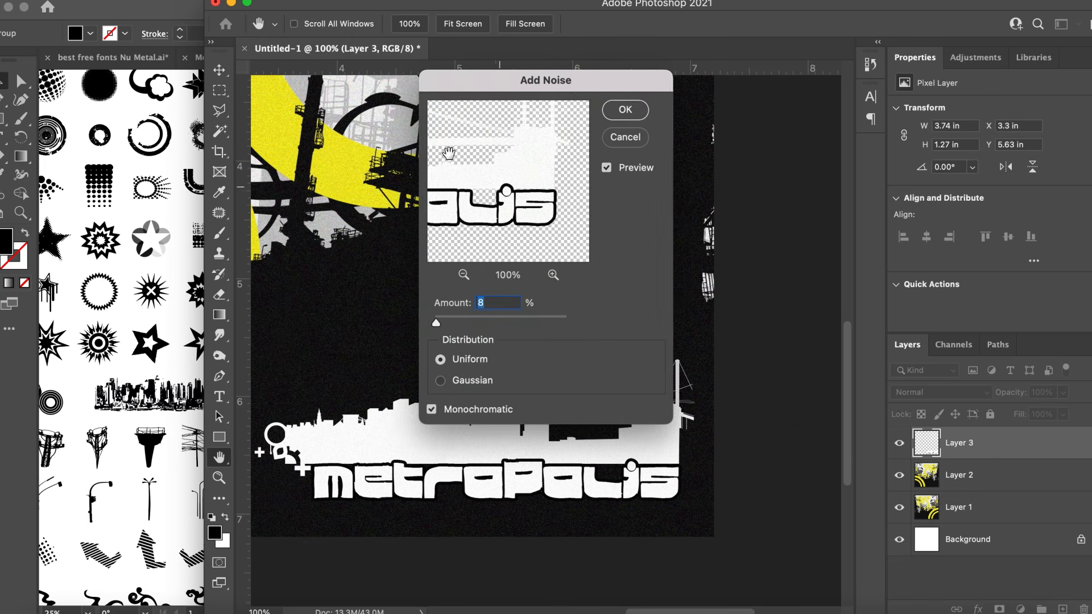
left_click_drag(661, 370, 667, 370)
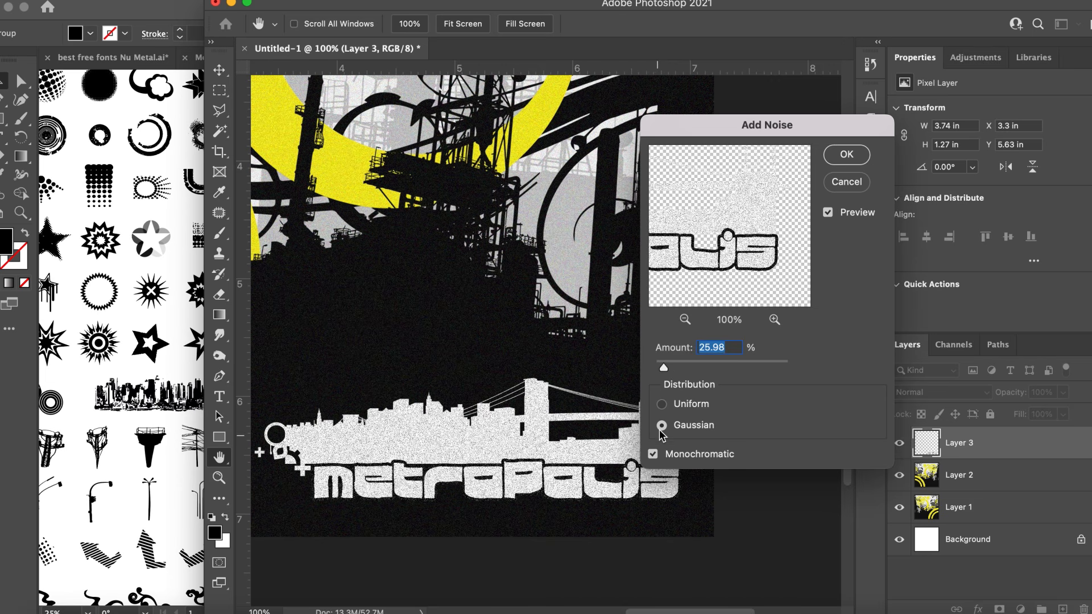
left_click(660, 404)
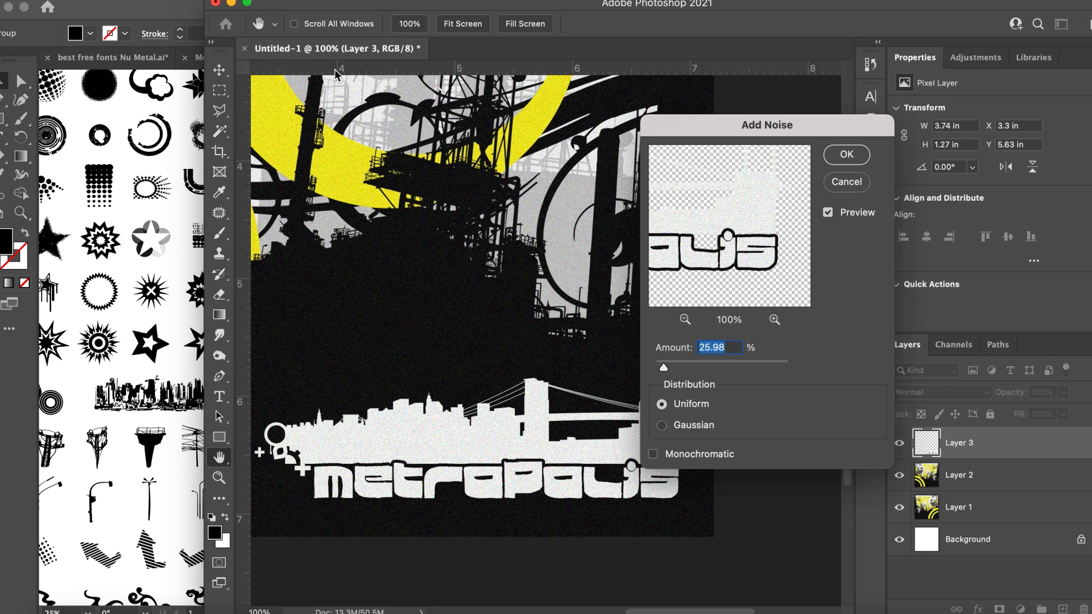
key("Return")
key("v")
key("super+minus")
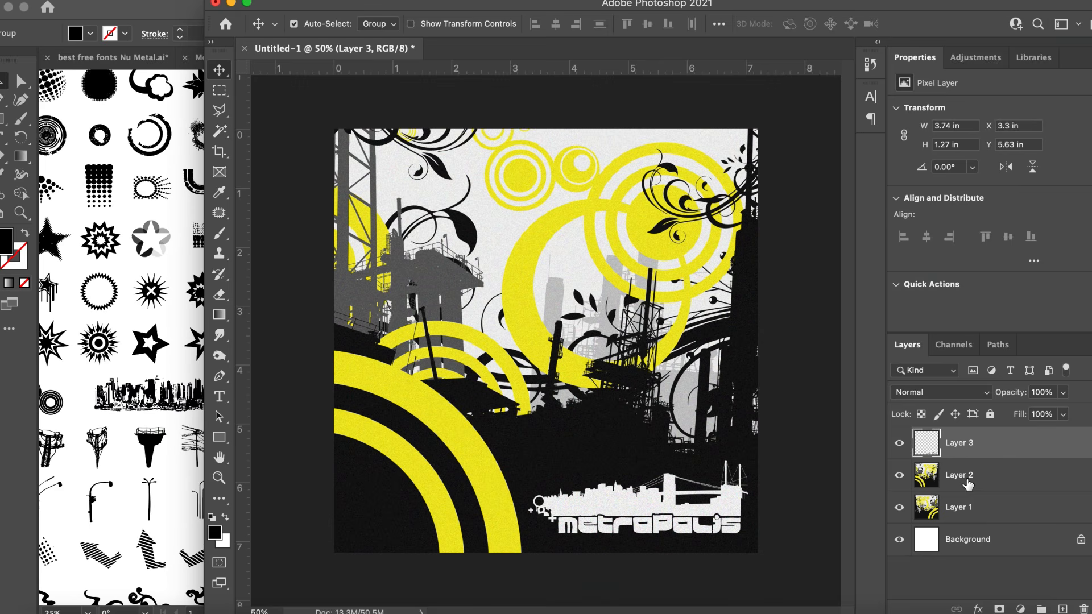